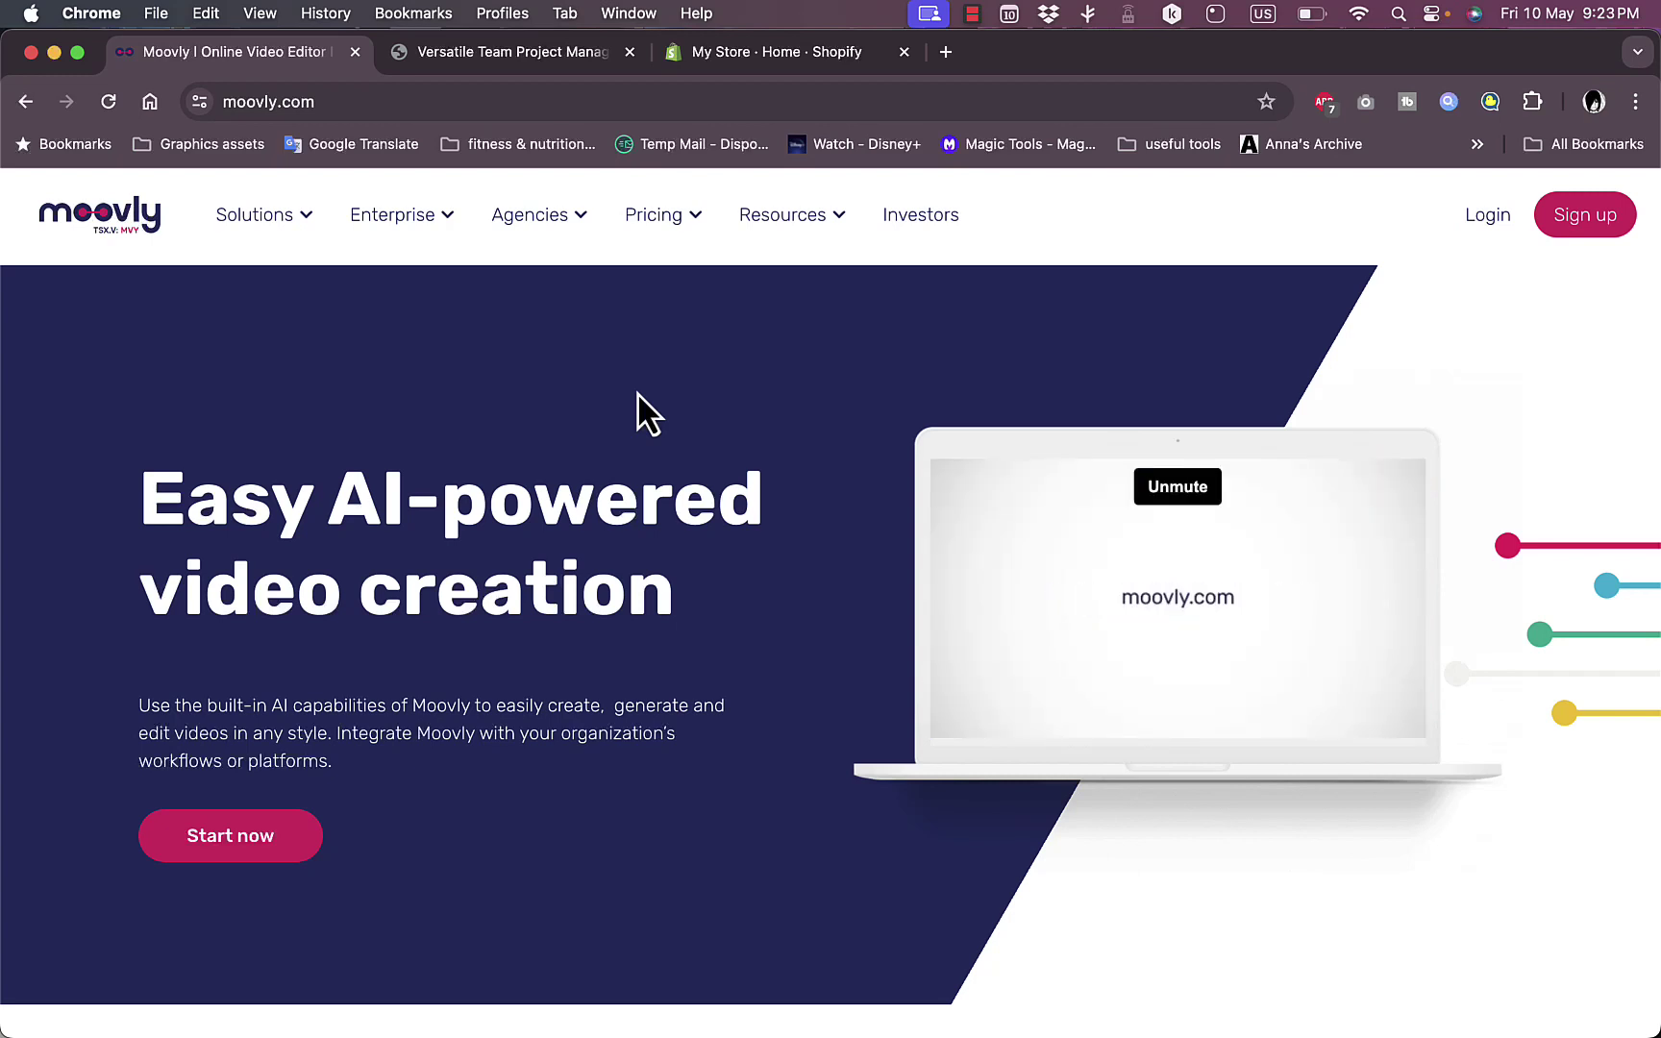
- Scroll down through the Moovly homepage and back up
scroll(780, 581, "down", 4)
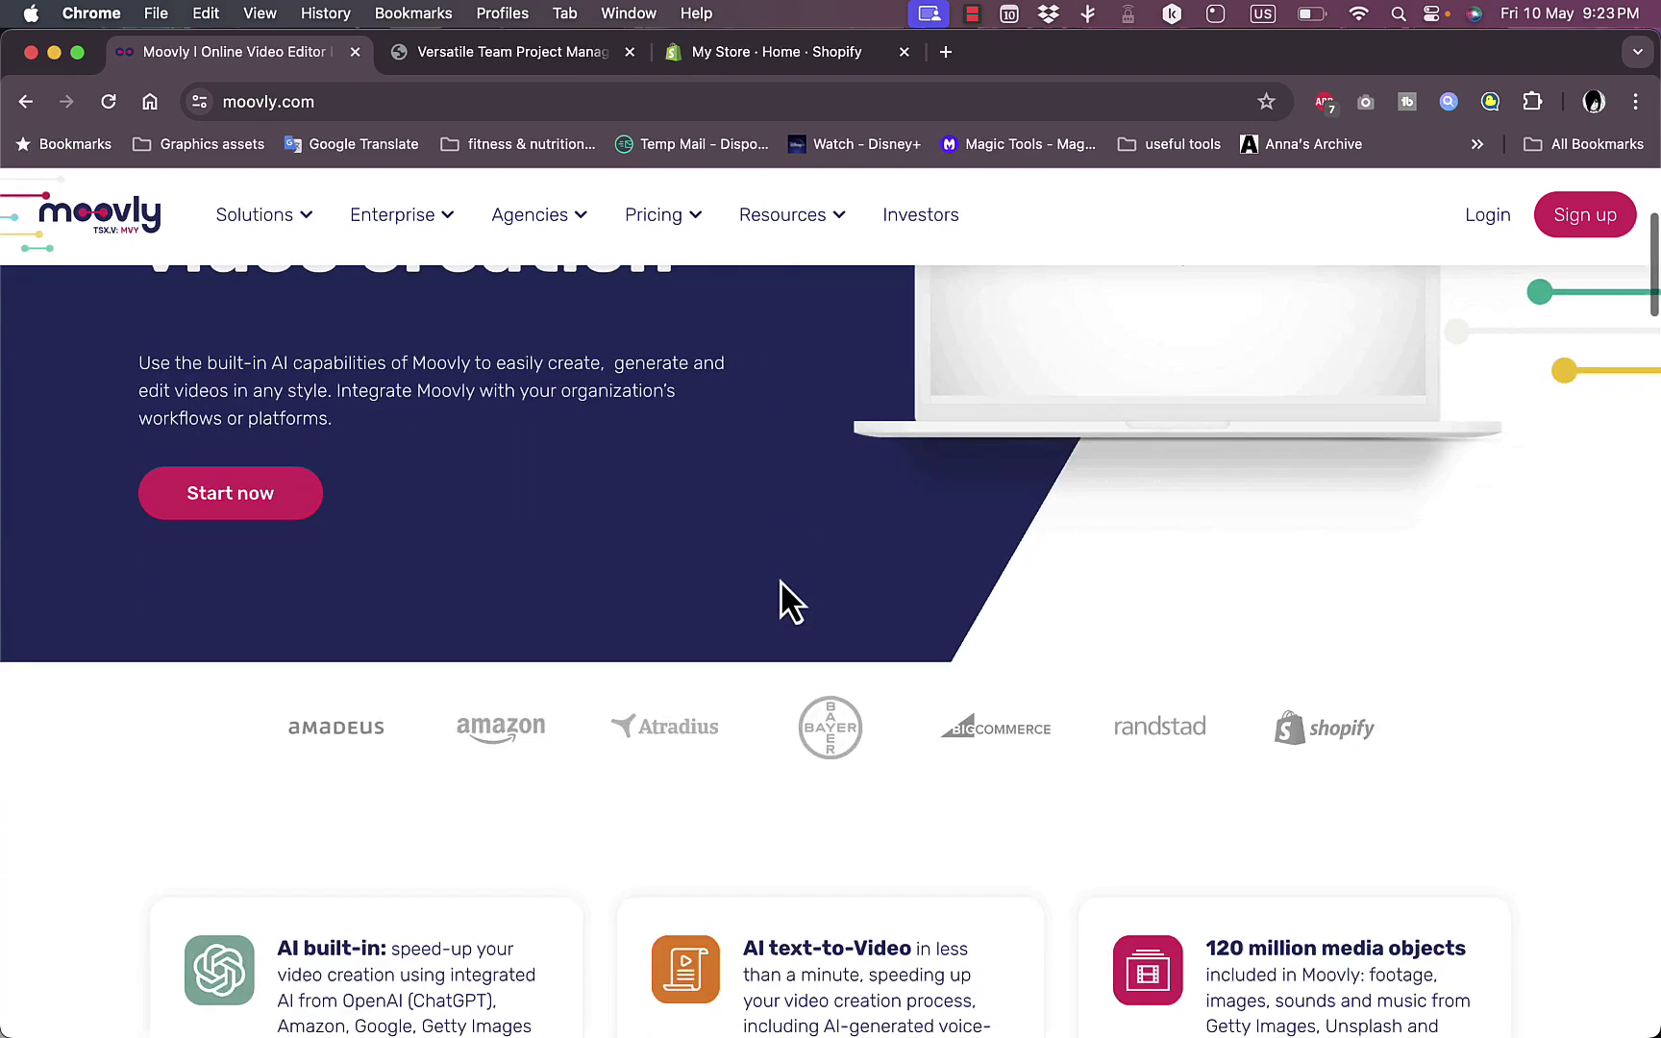
scroll(780, 582, "down", 5)
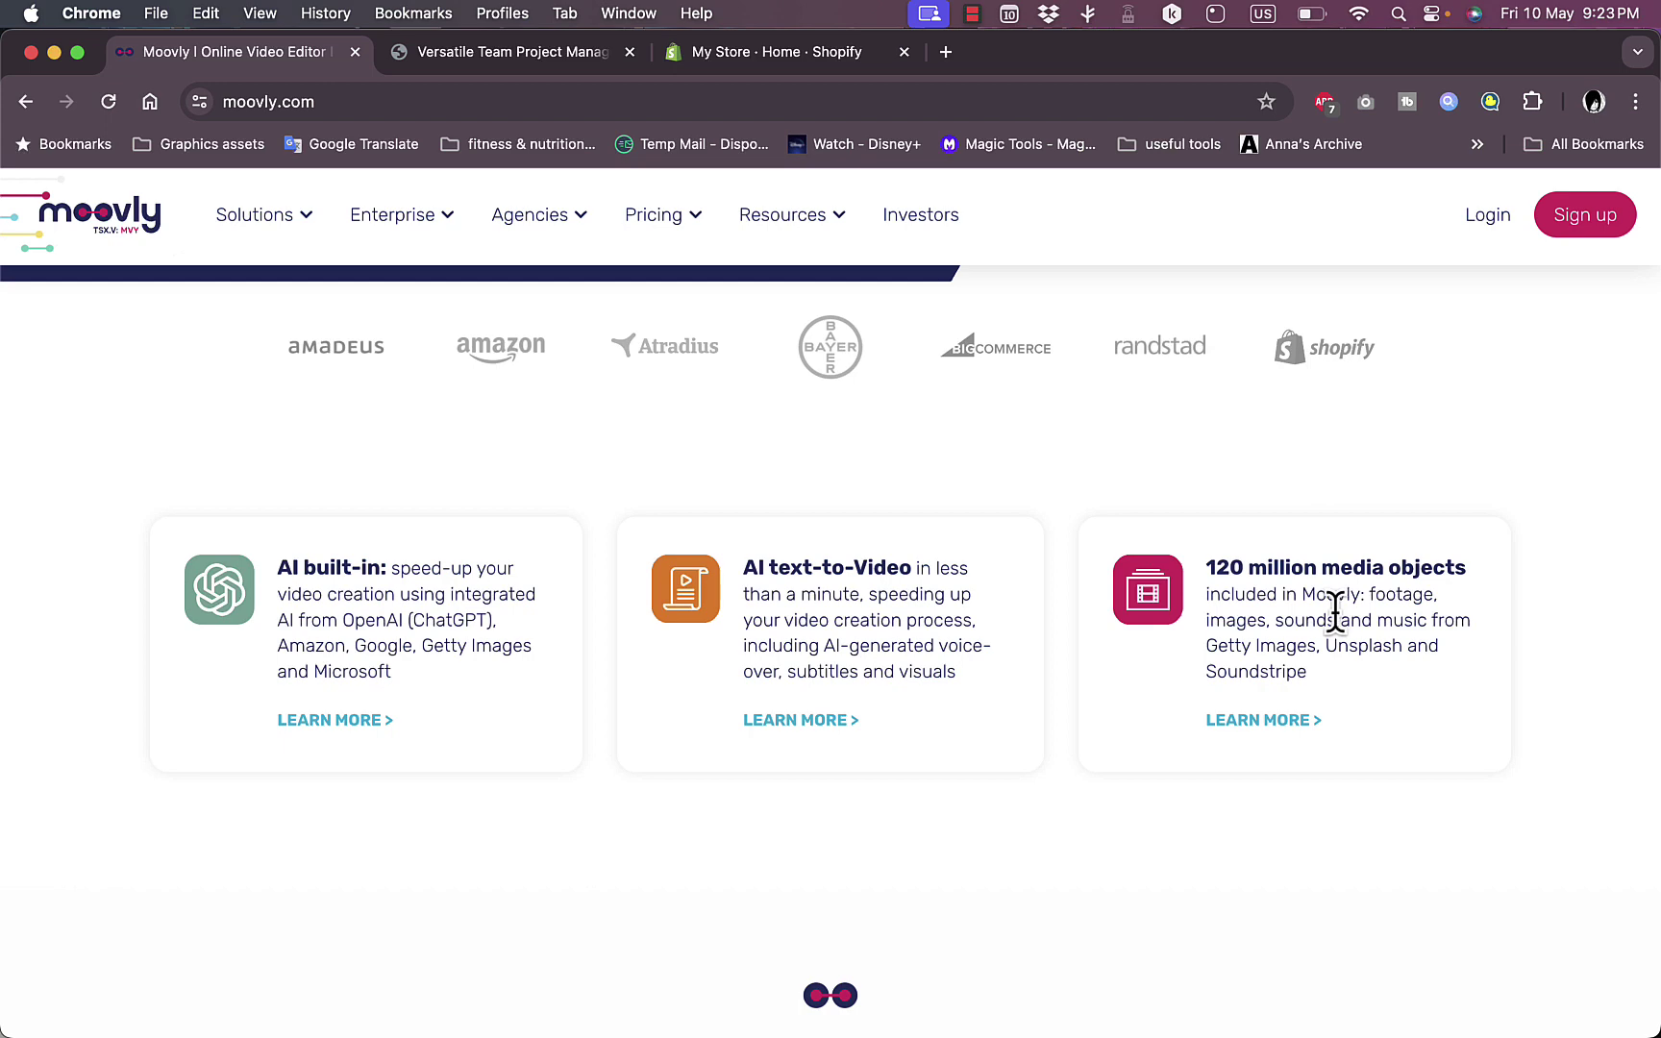
scroll(1137, 629, "down", 10)
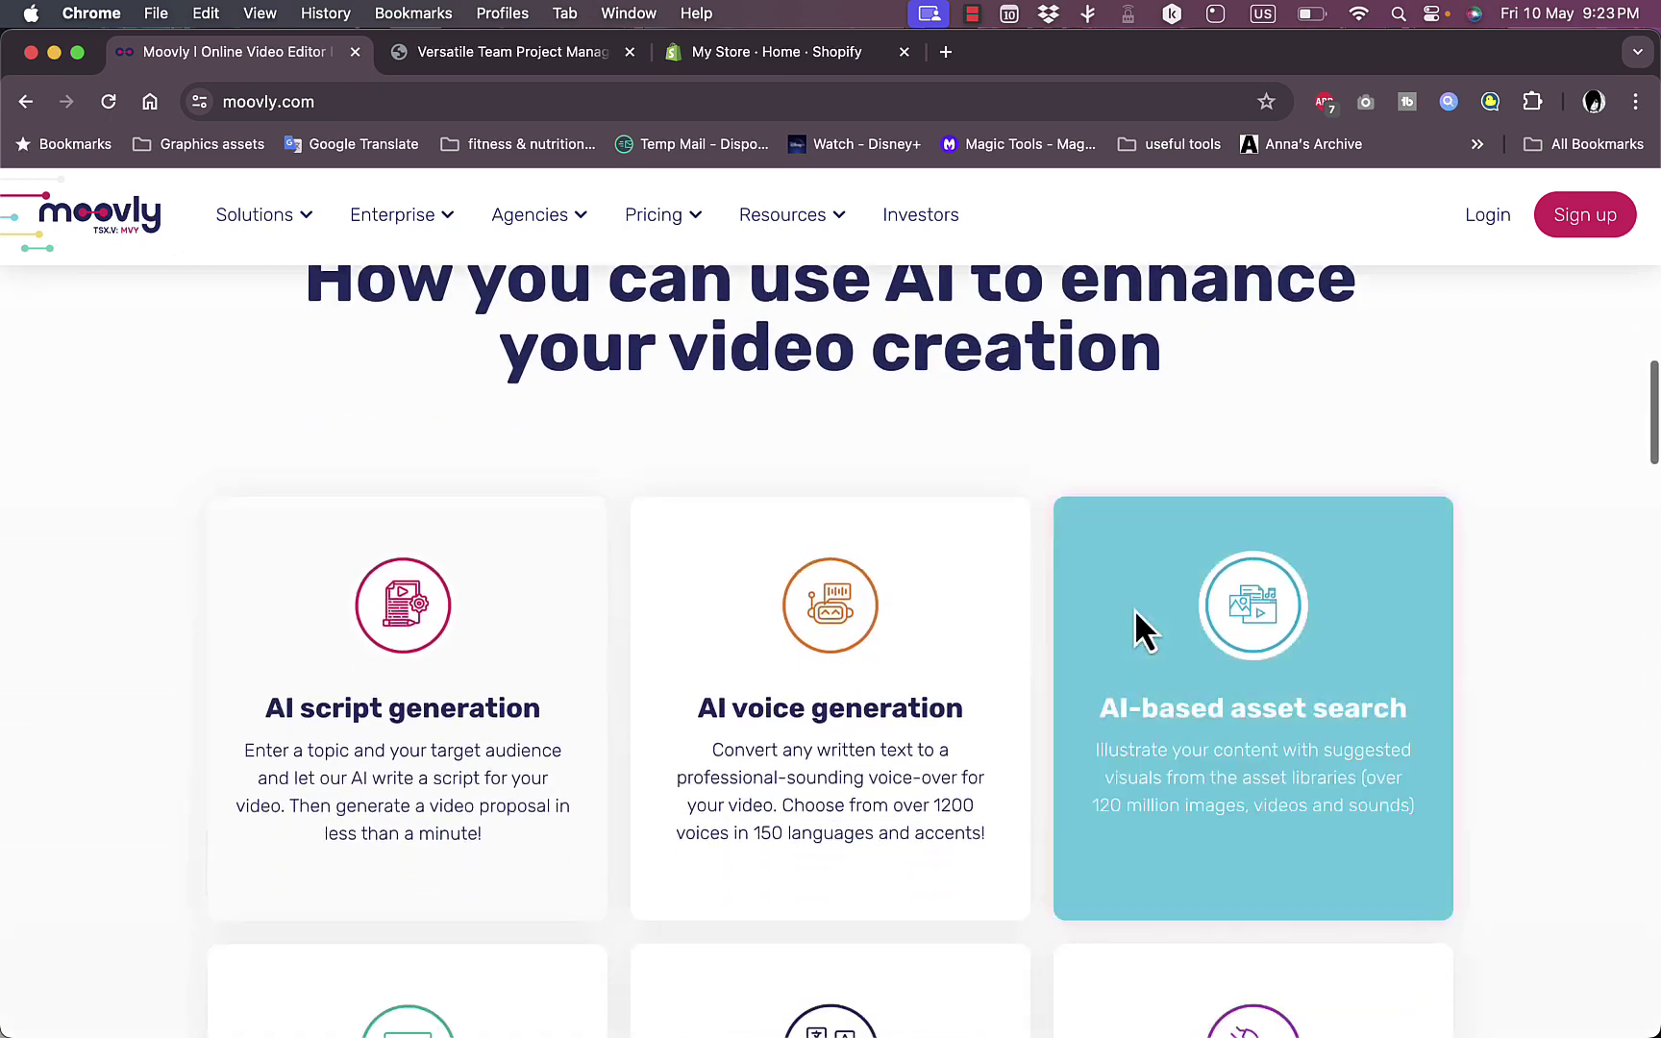
mouse_move(317, 231)
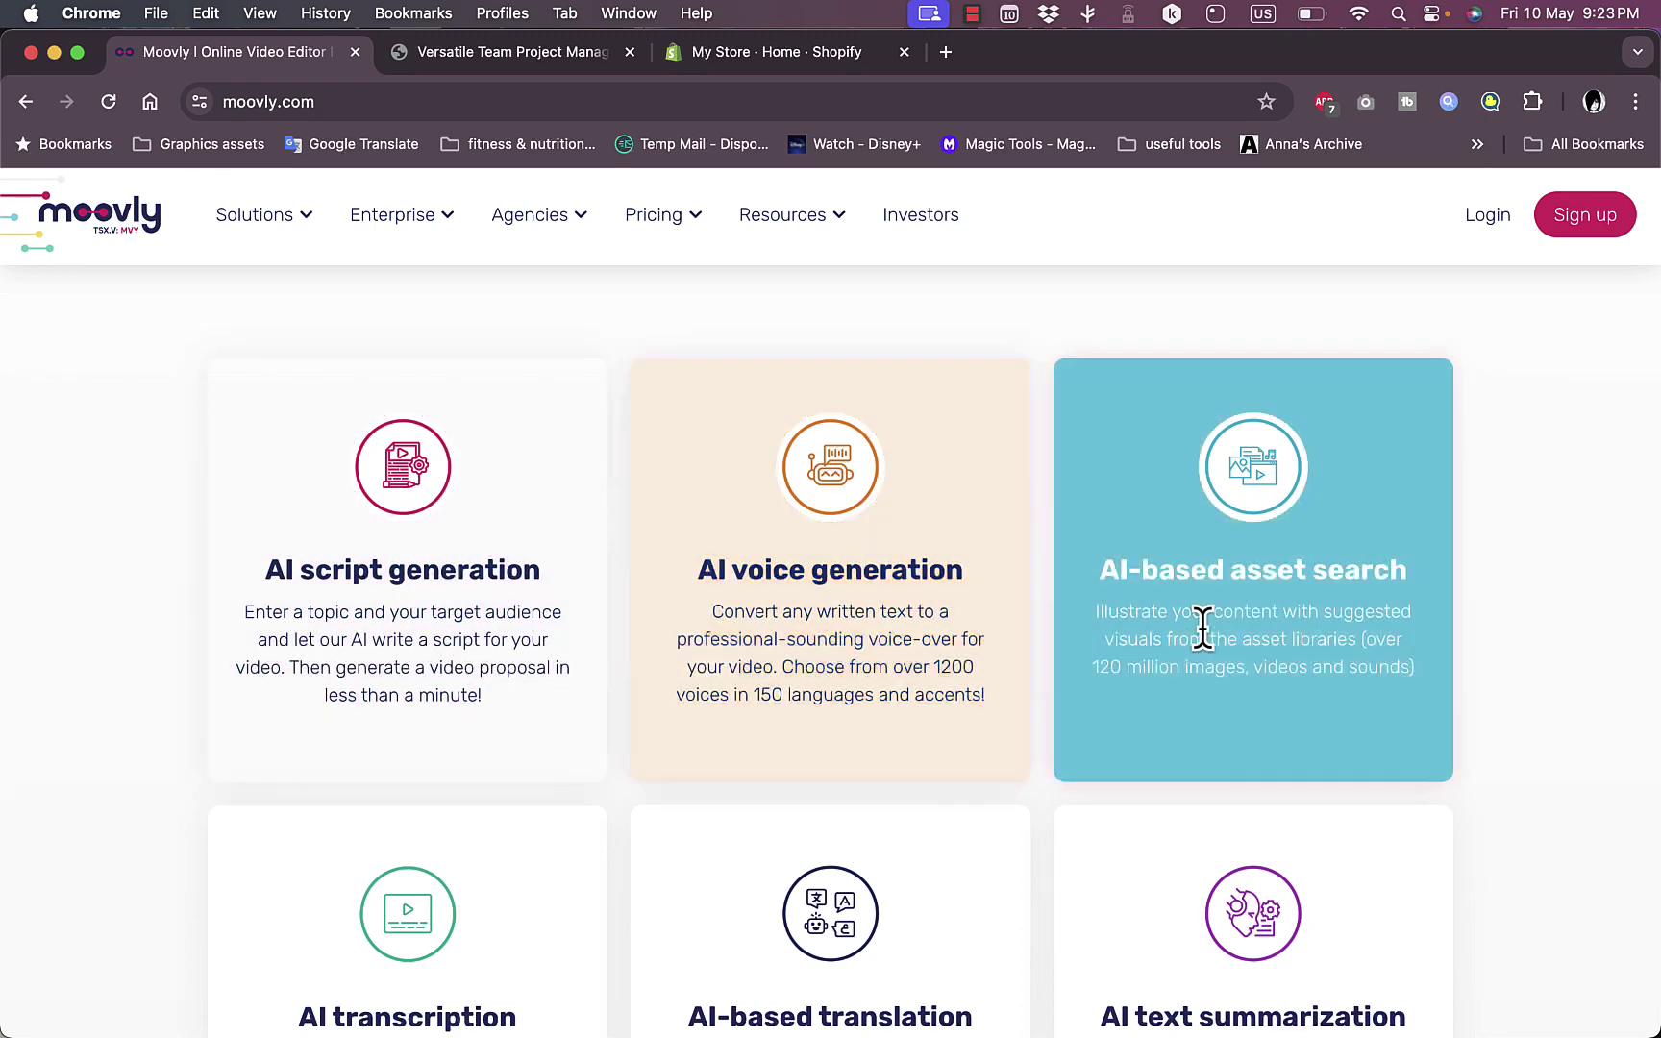
scroll(1240, 638, "down", 5)
scroll(1241, 640, "down", 2)
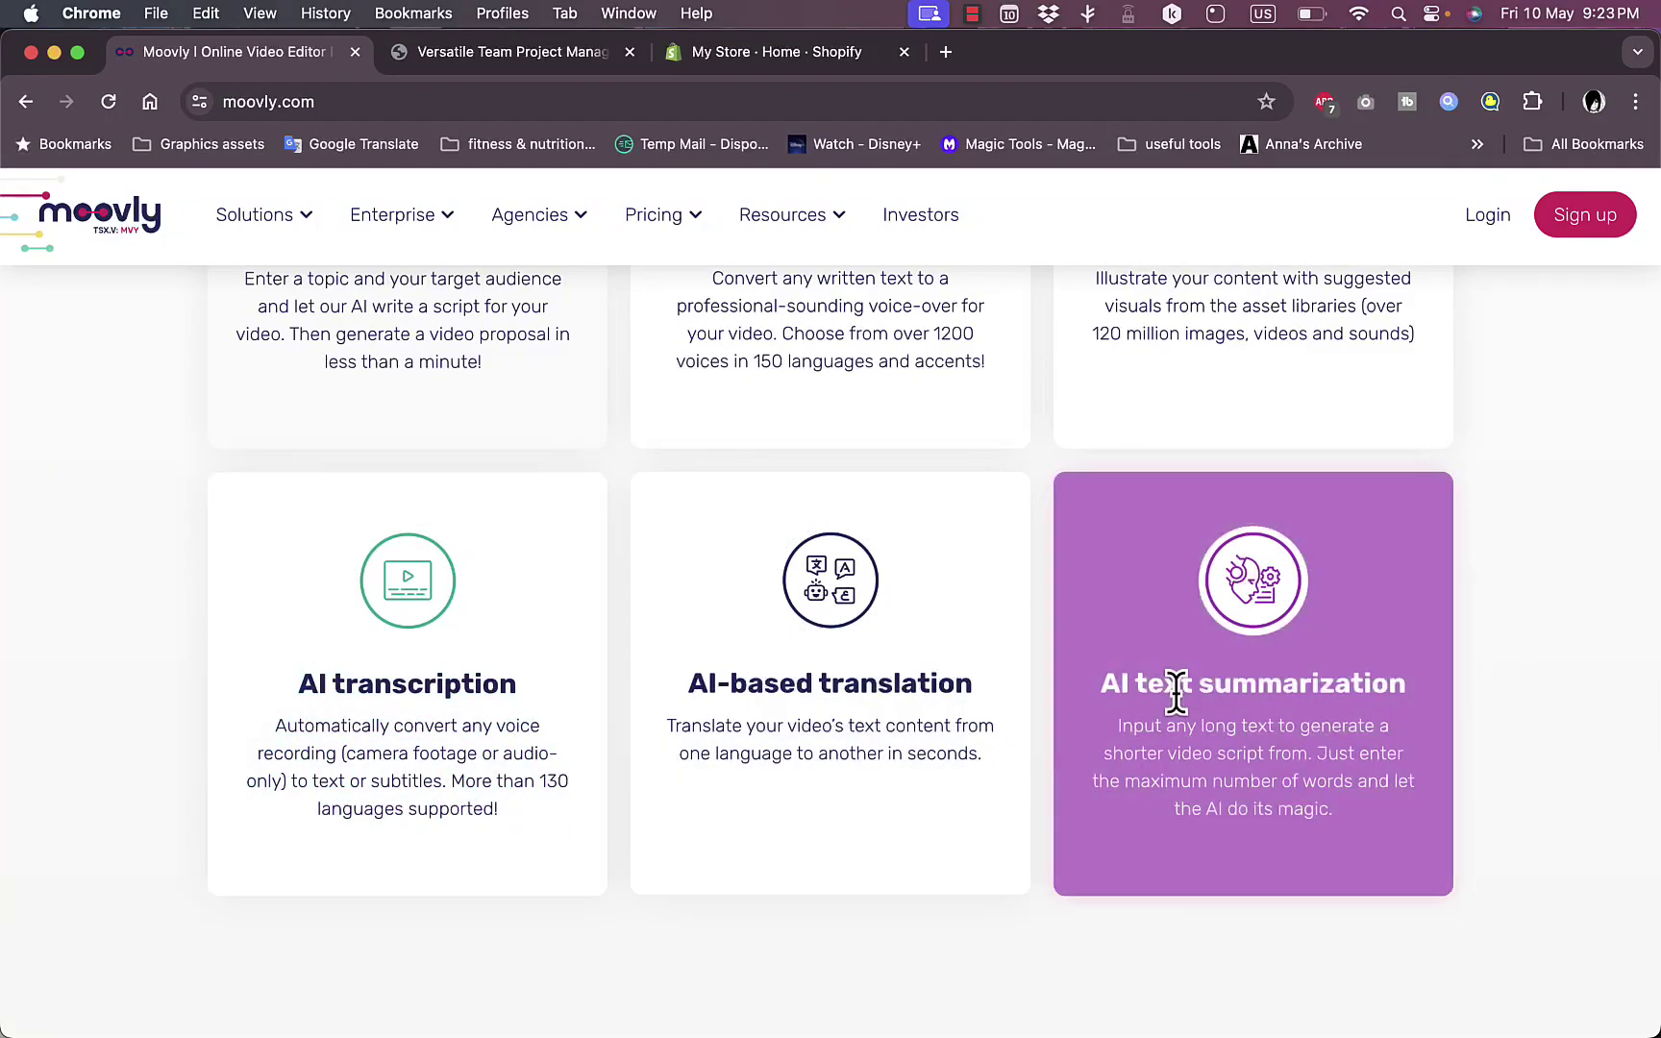
scroll(1528, 668, "down", 1)
scroll(1531, 673, "down", 10)
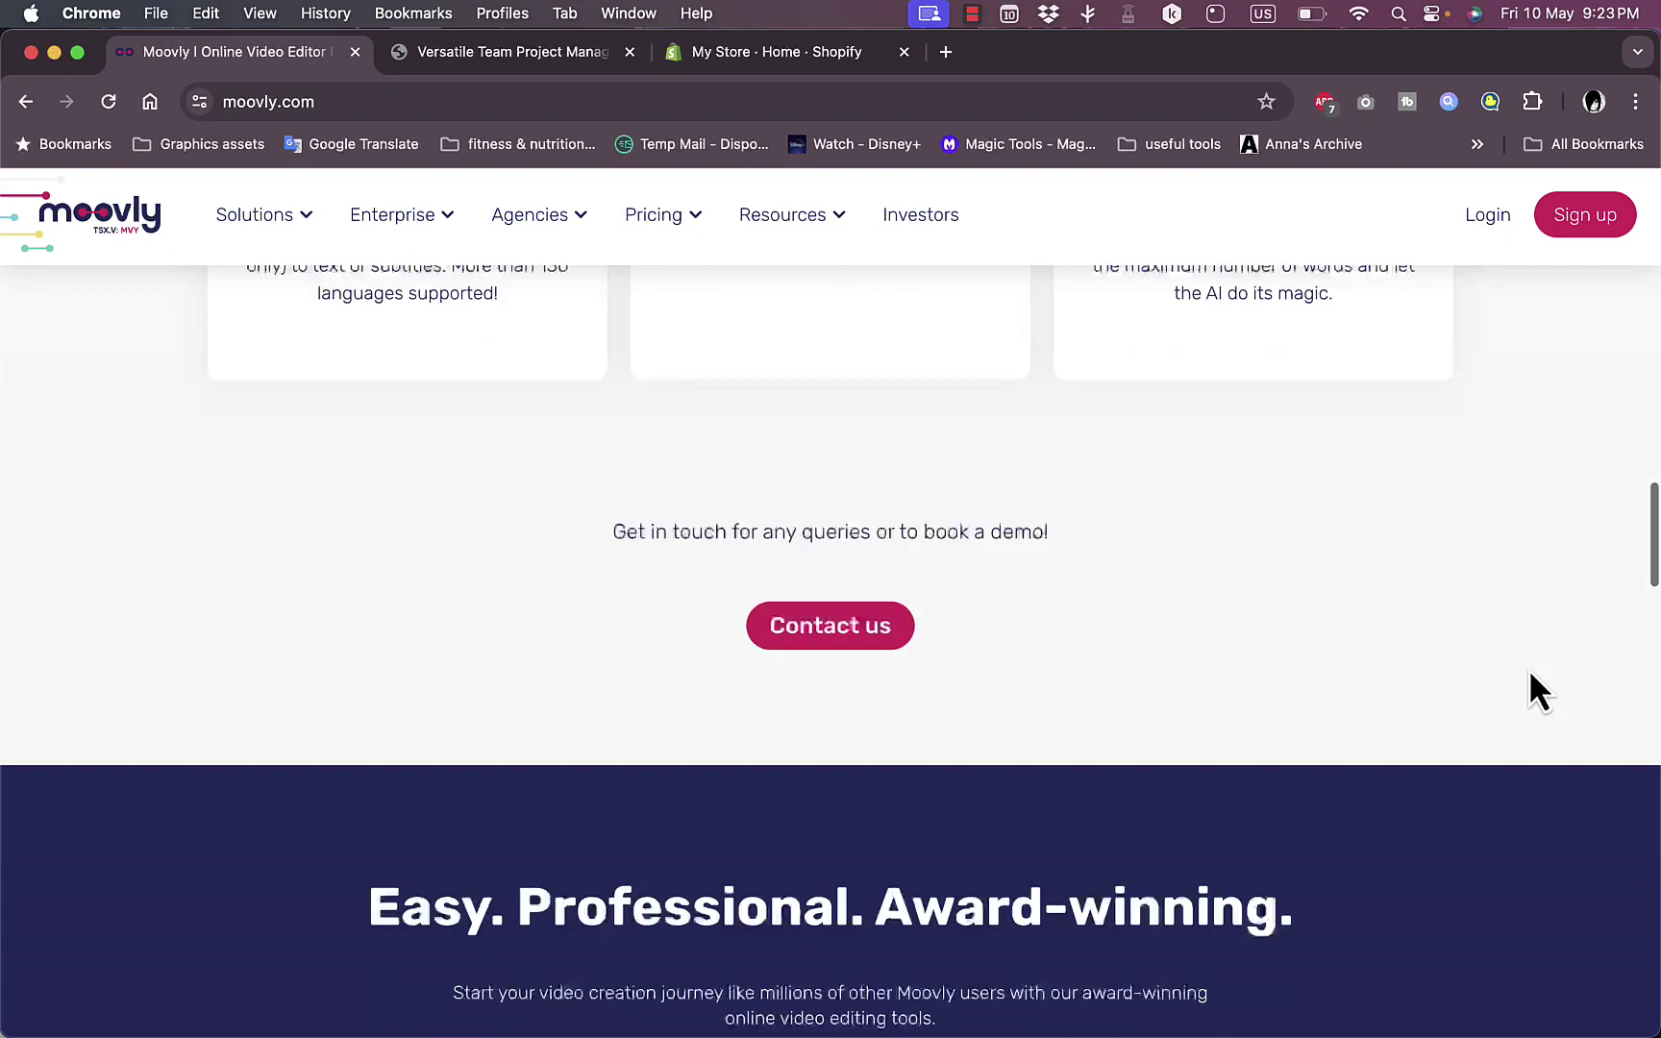
scroll(1528, 670, "down", 5)
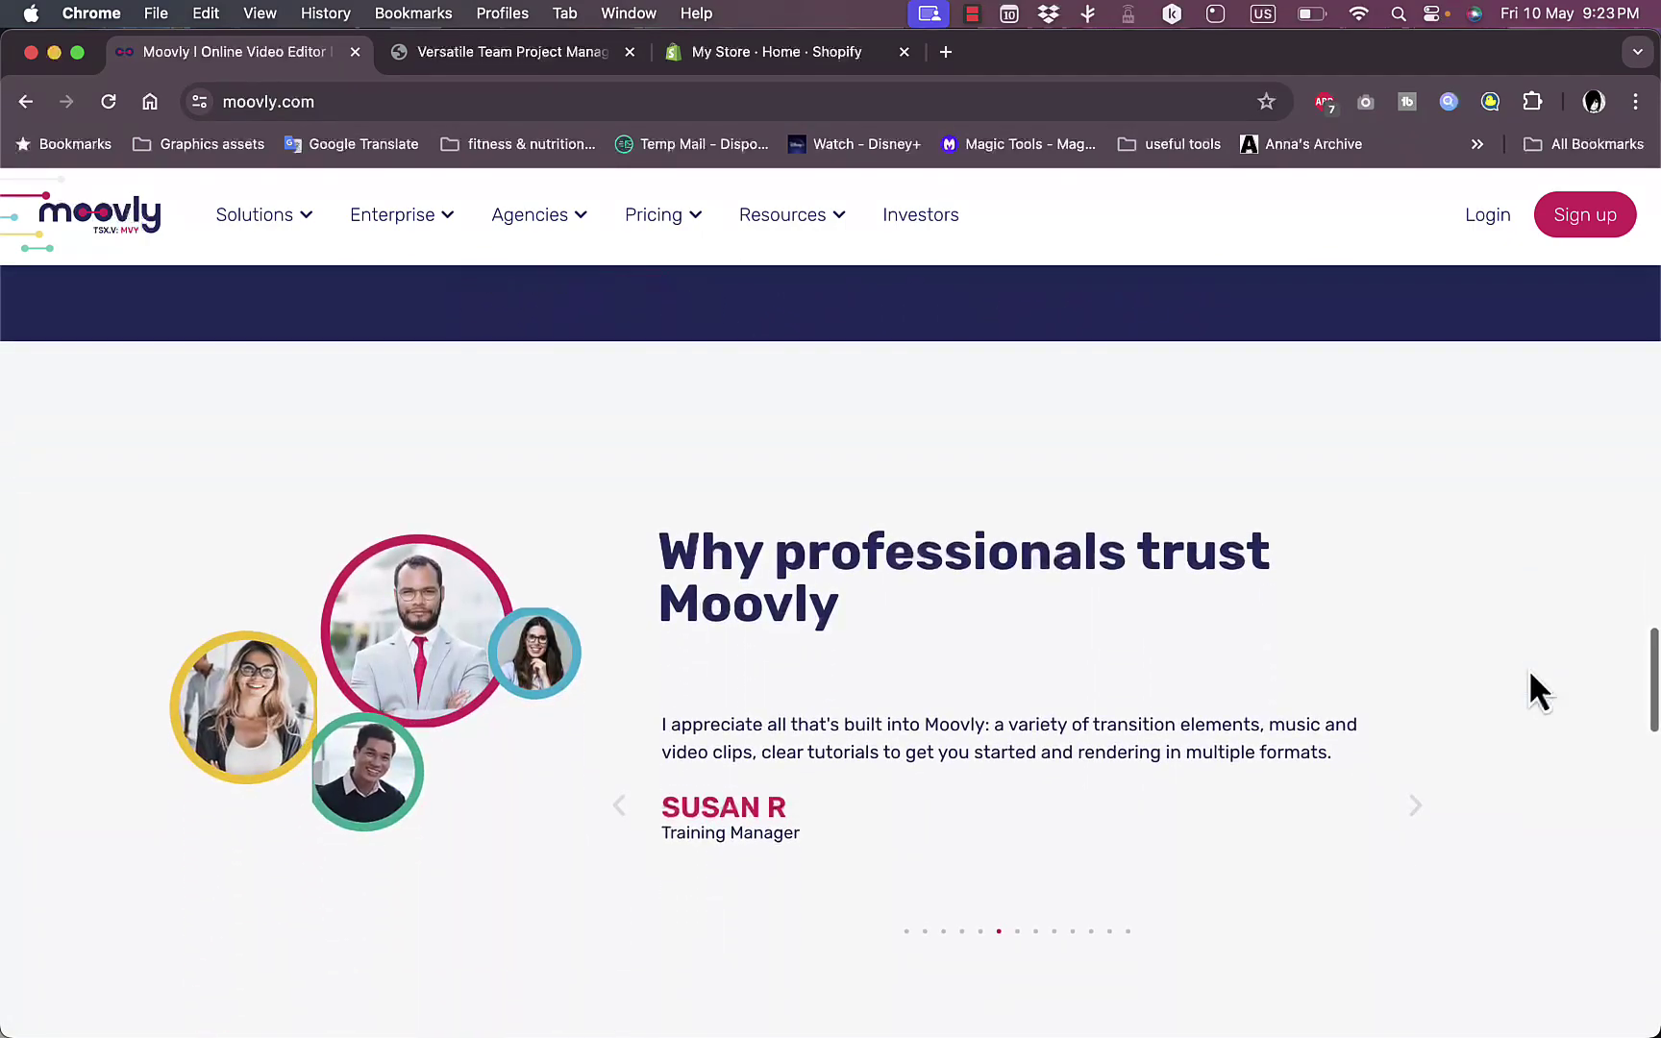
scroll(1528, 668, "down", 5)
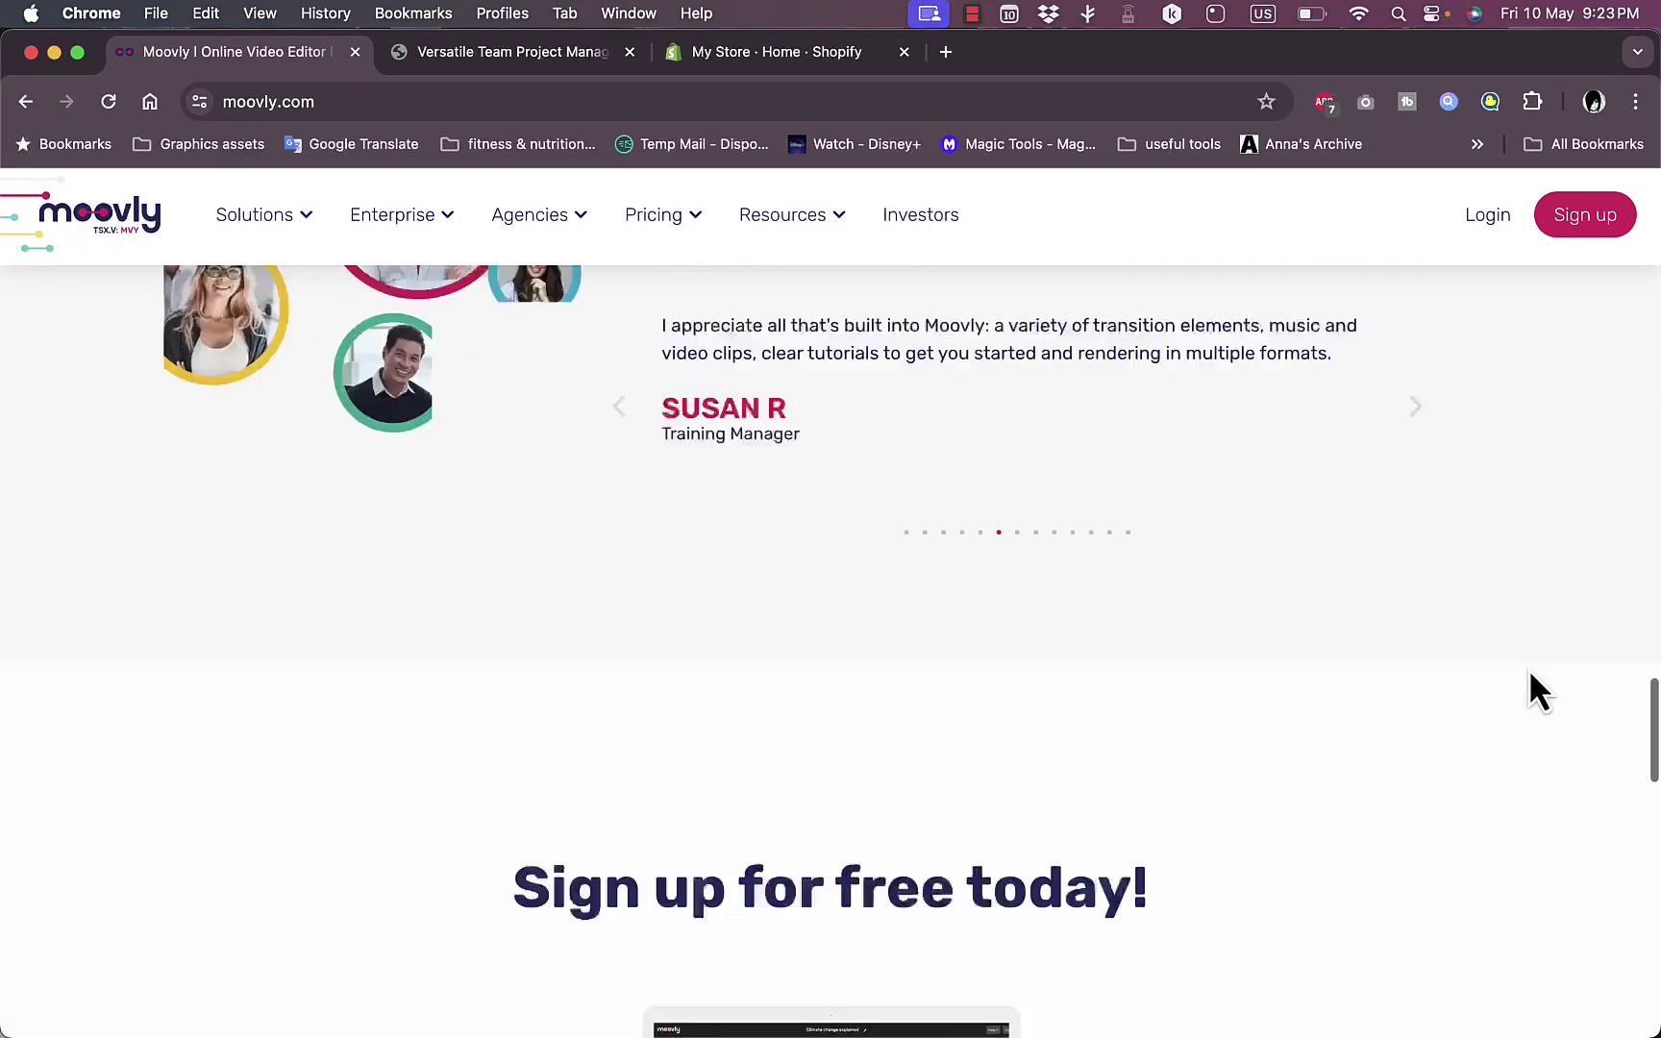
scroll(1531, 689, "up", 20)
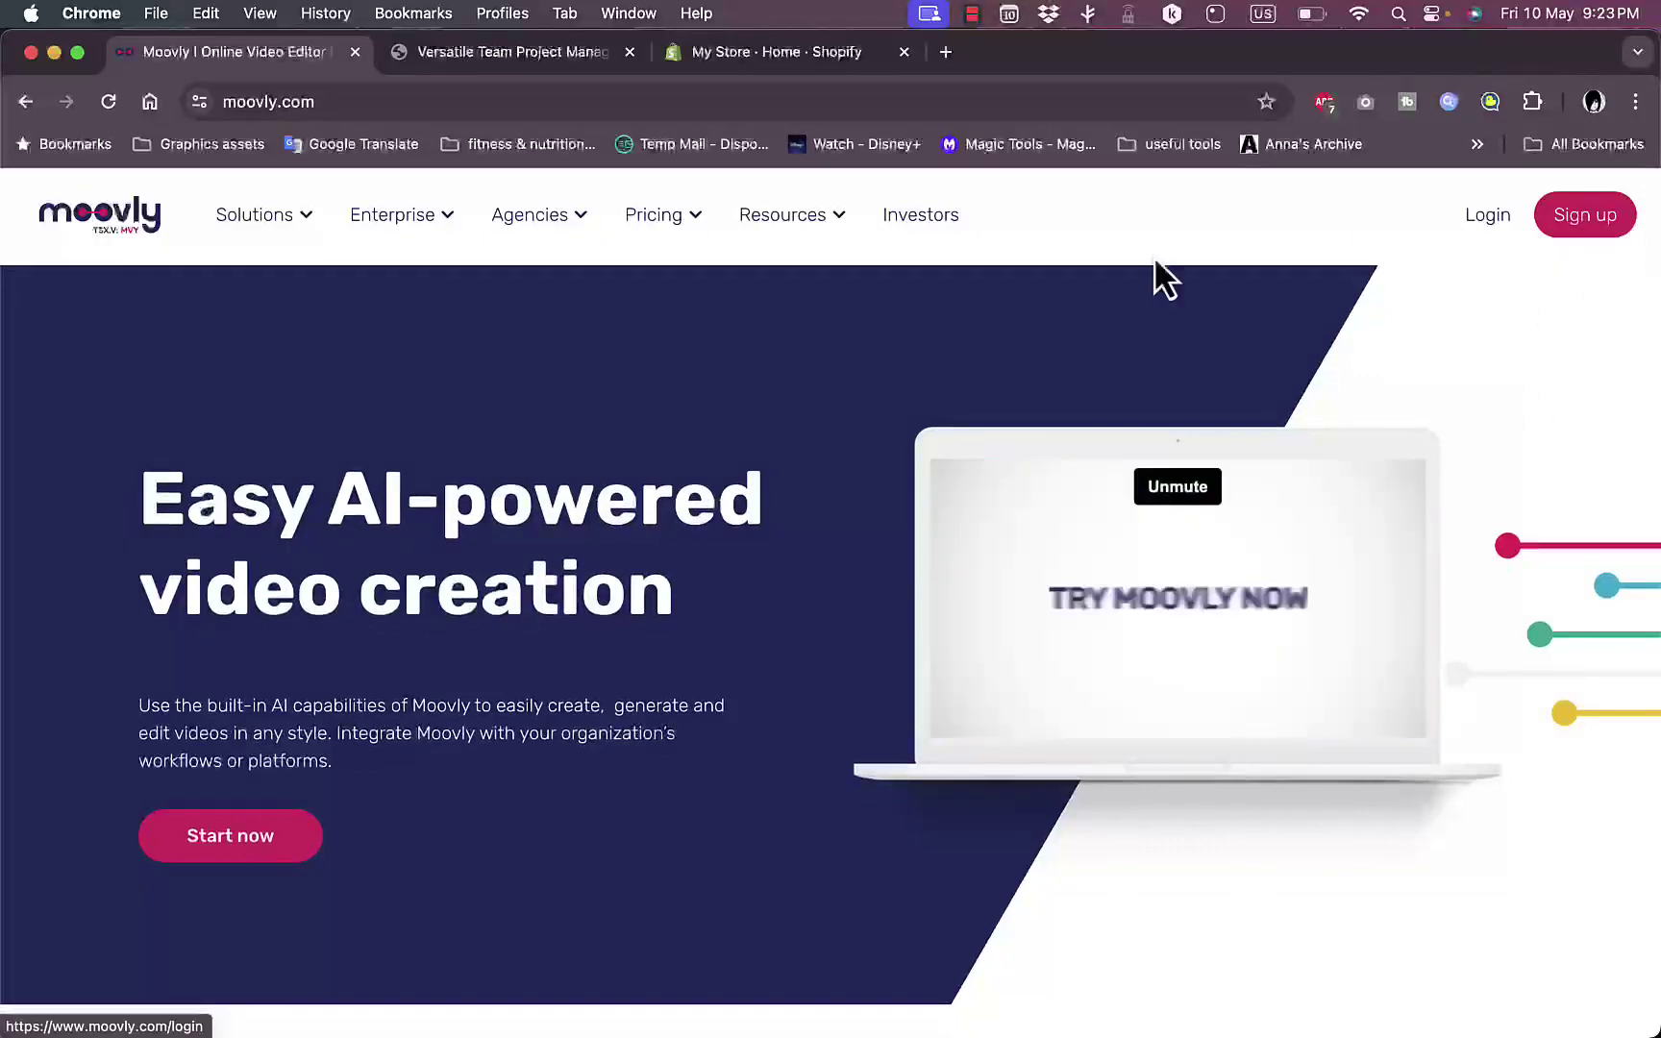
- Open Pricing > Individual Subscriptions and browse the Free, Pay as you go, Subscription and Enterprise cards
mouse_move(673, 219)
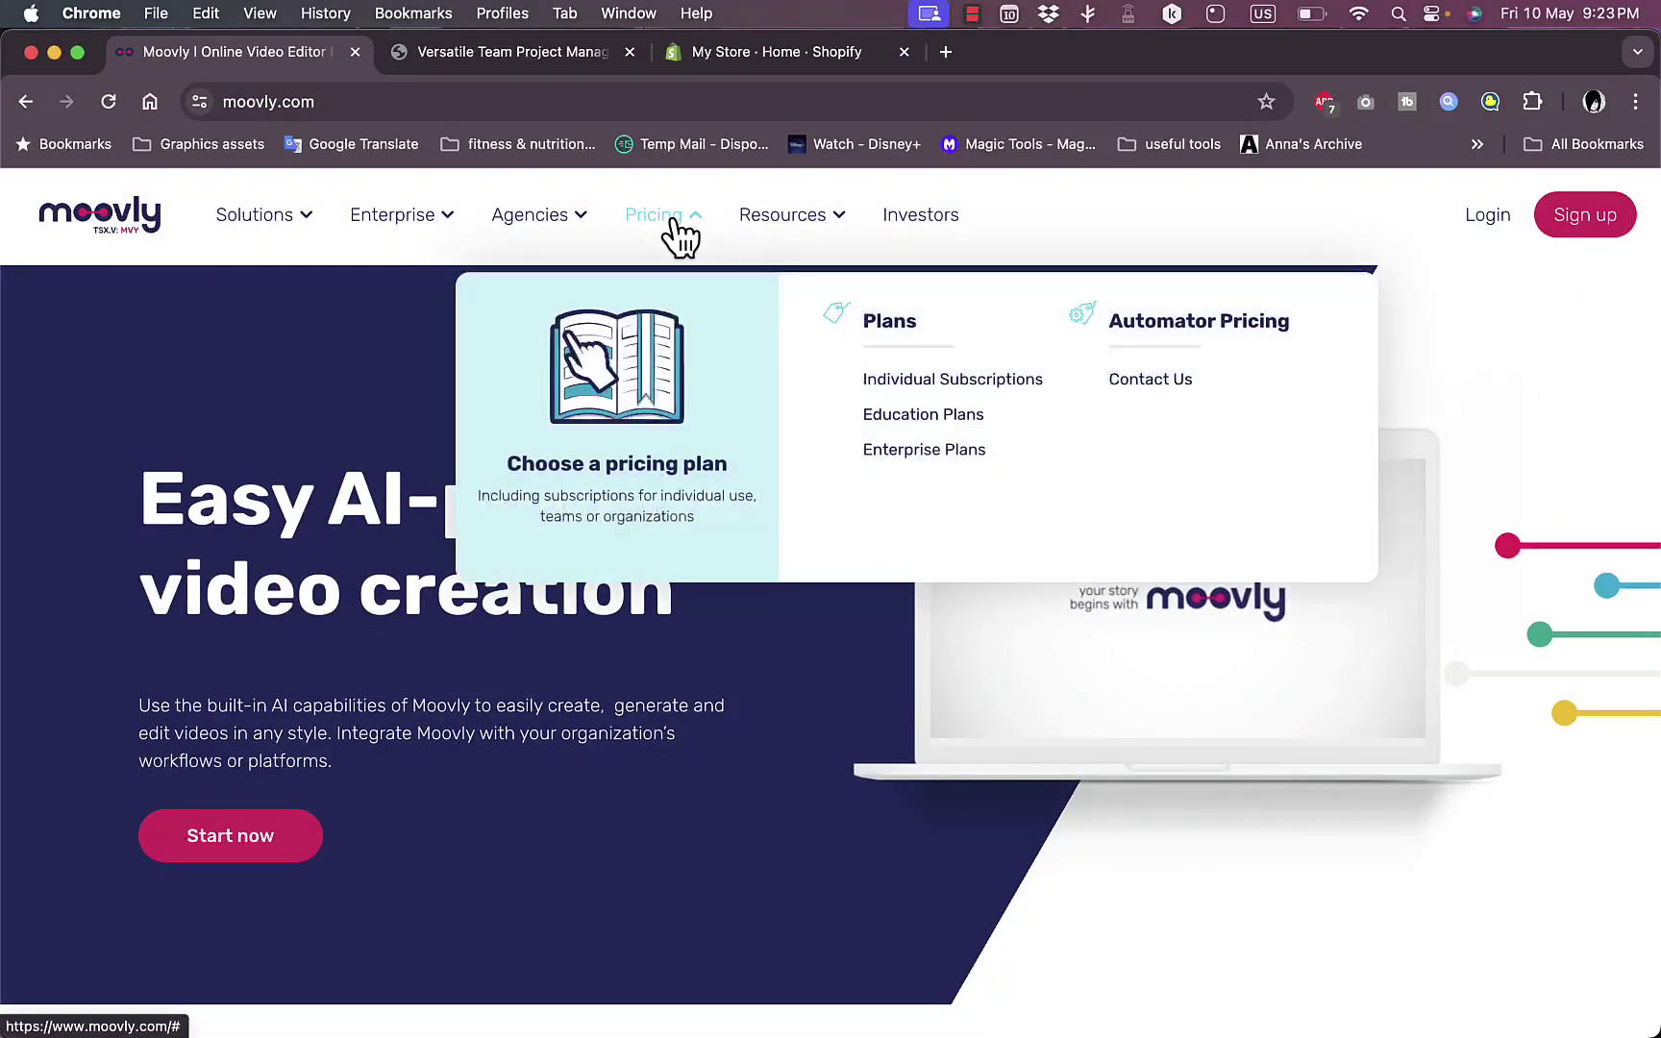
left_click(679, 231)
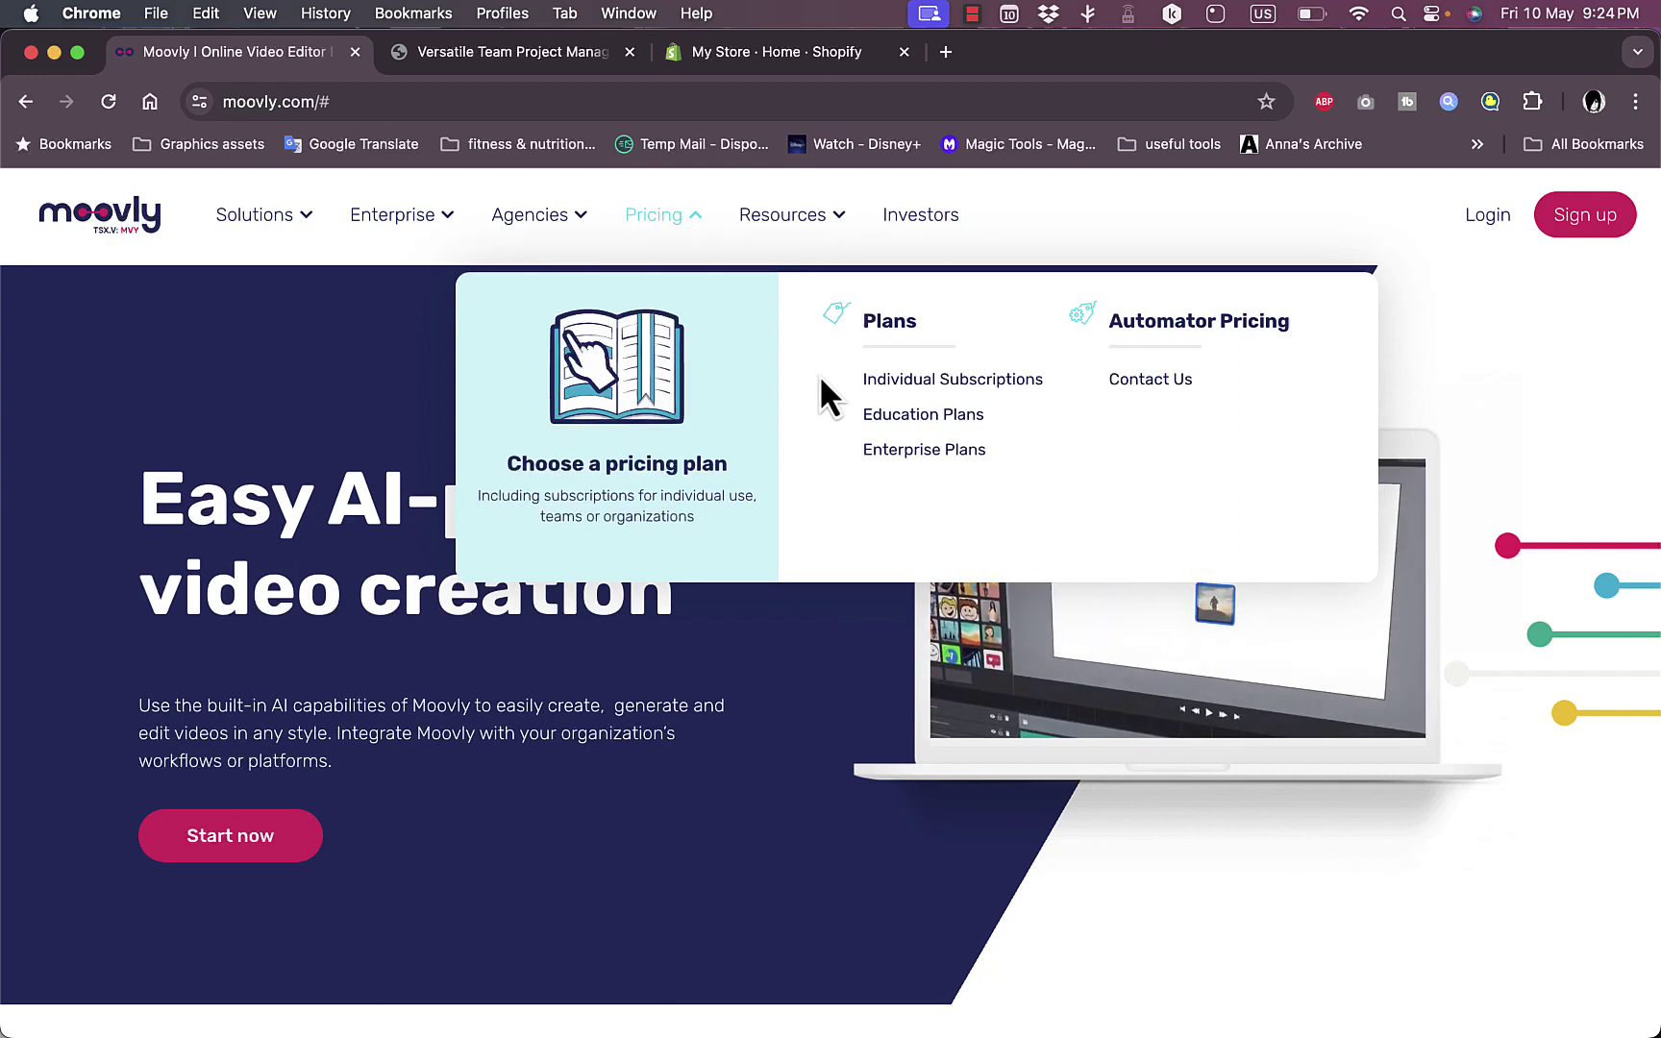
left_click(909, 382)
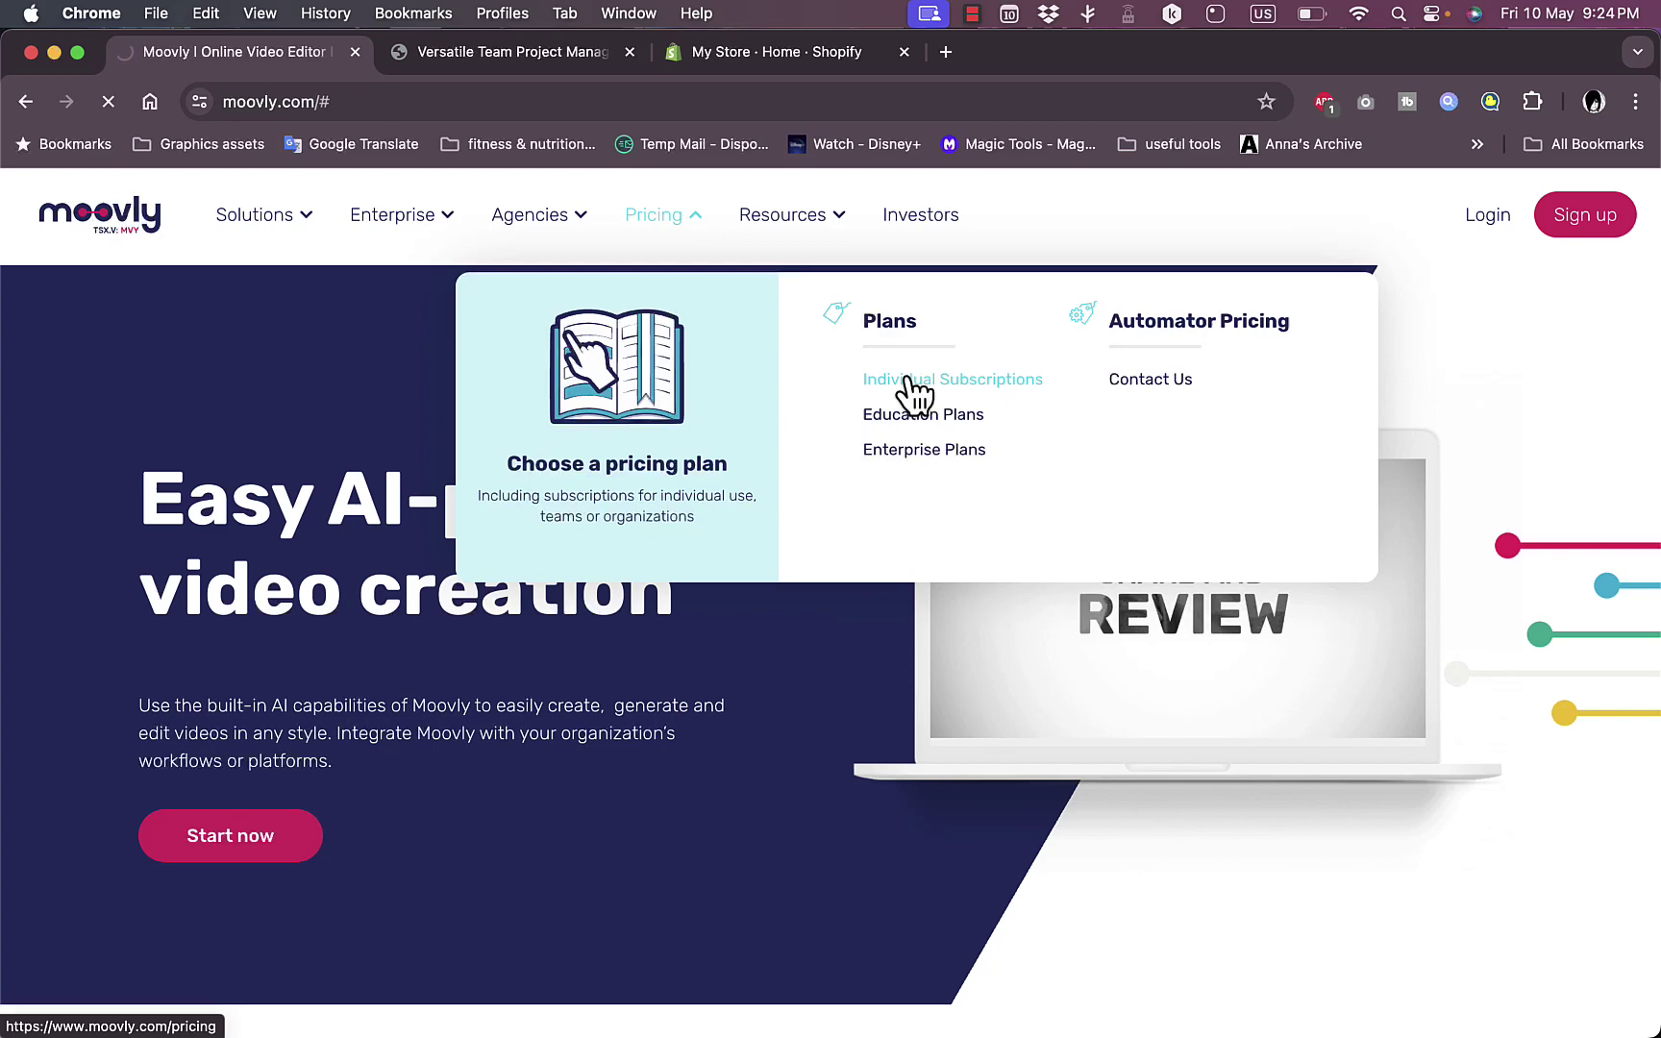
scroll(391, 536, "down", 6)
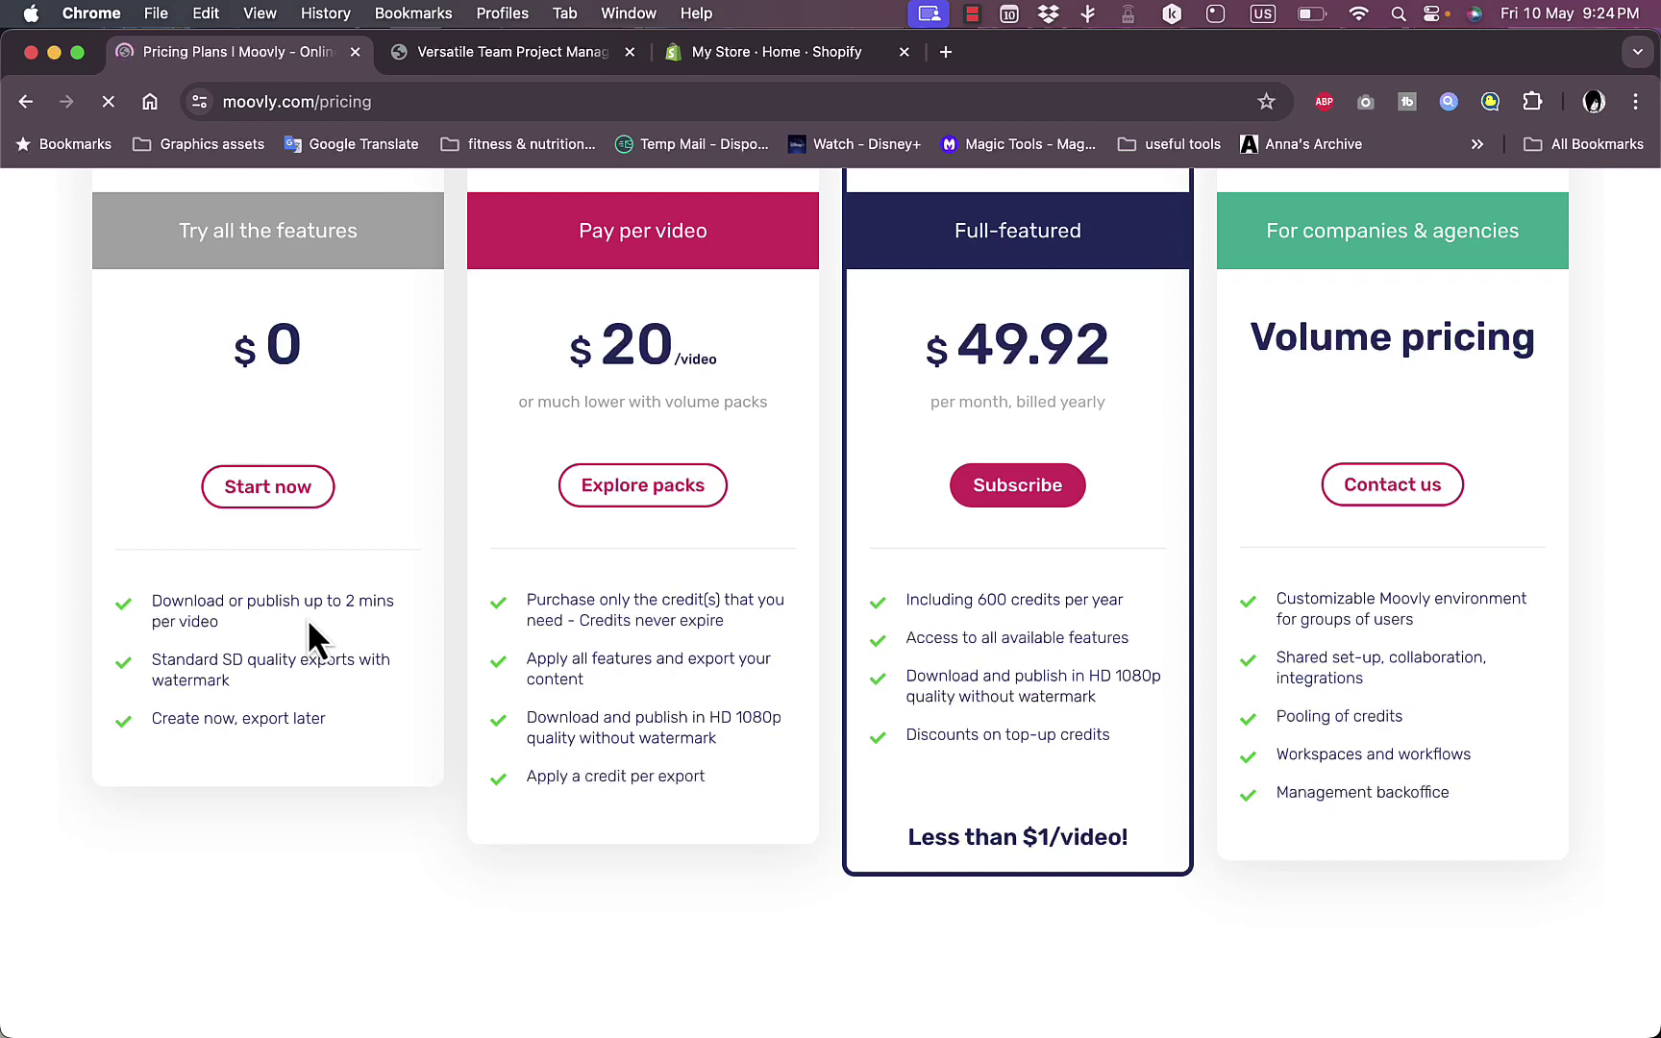
scroll(445, 476, "up", 5)
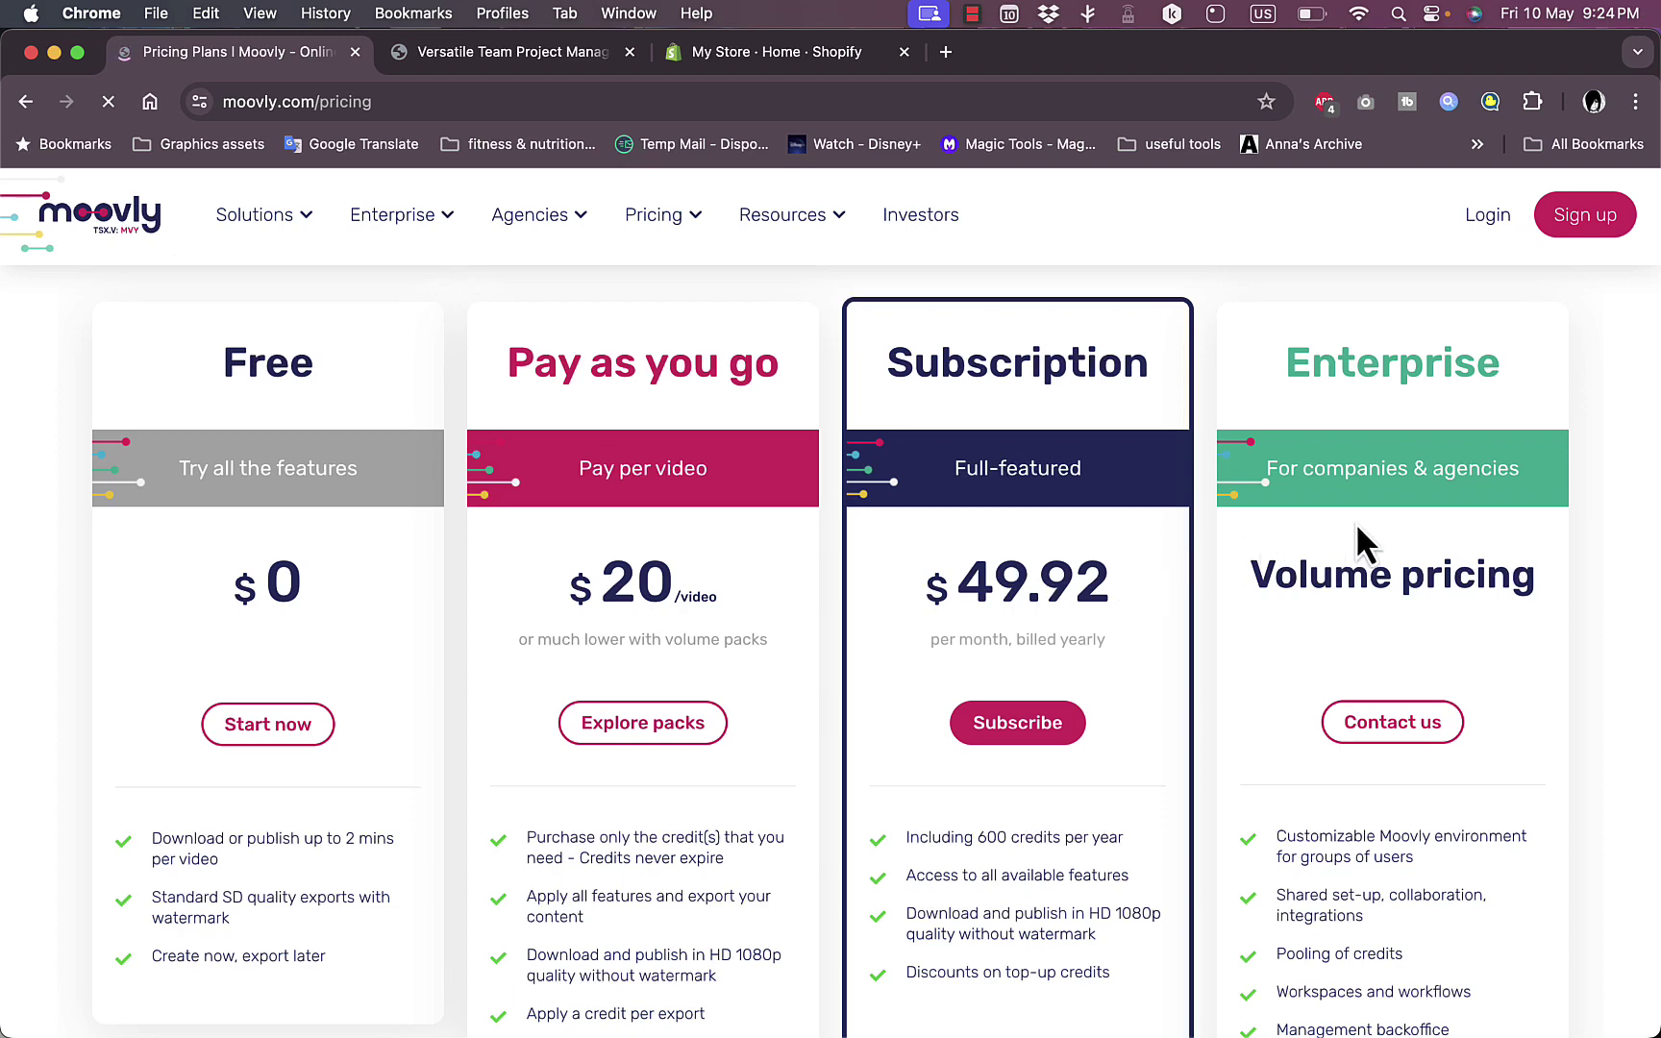
scroll(1063, 623, "down", 3)
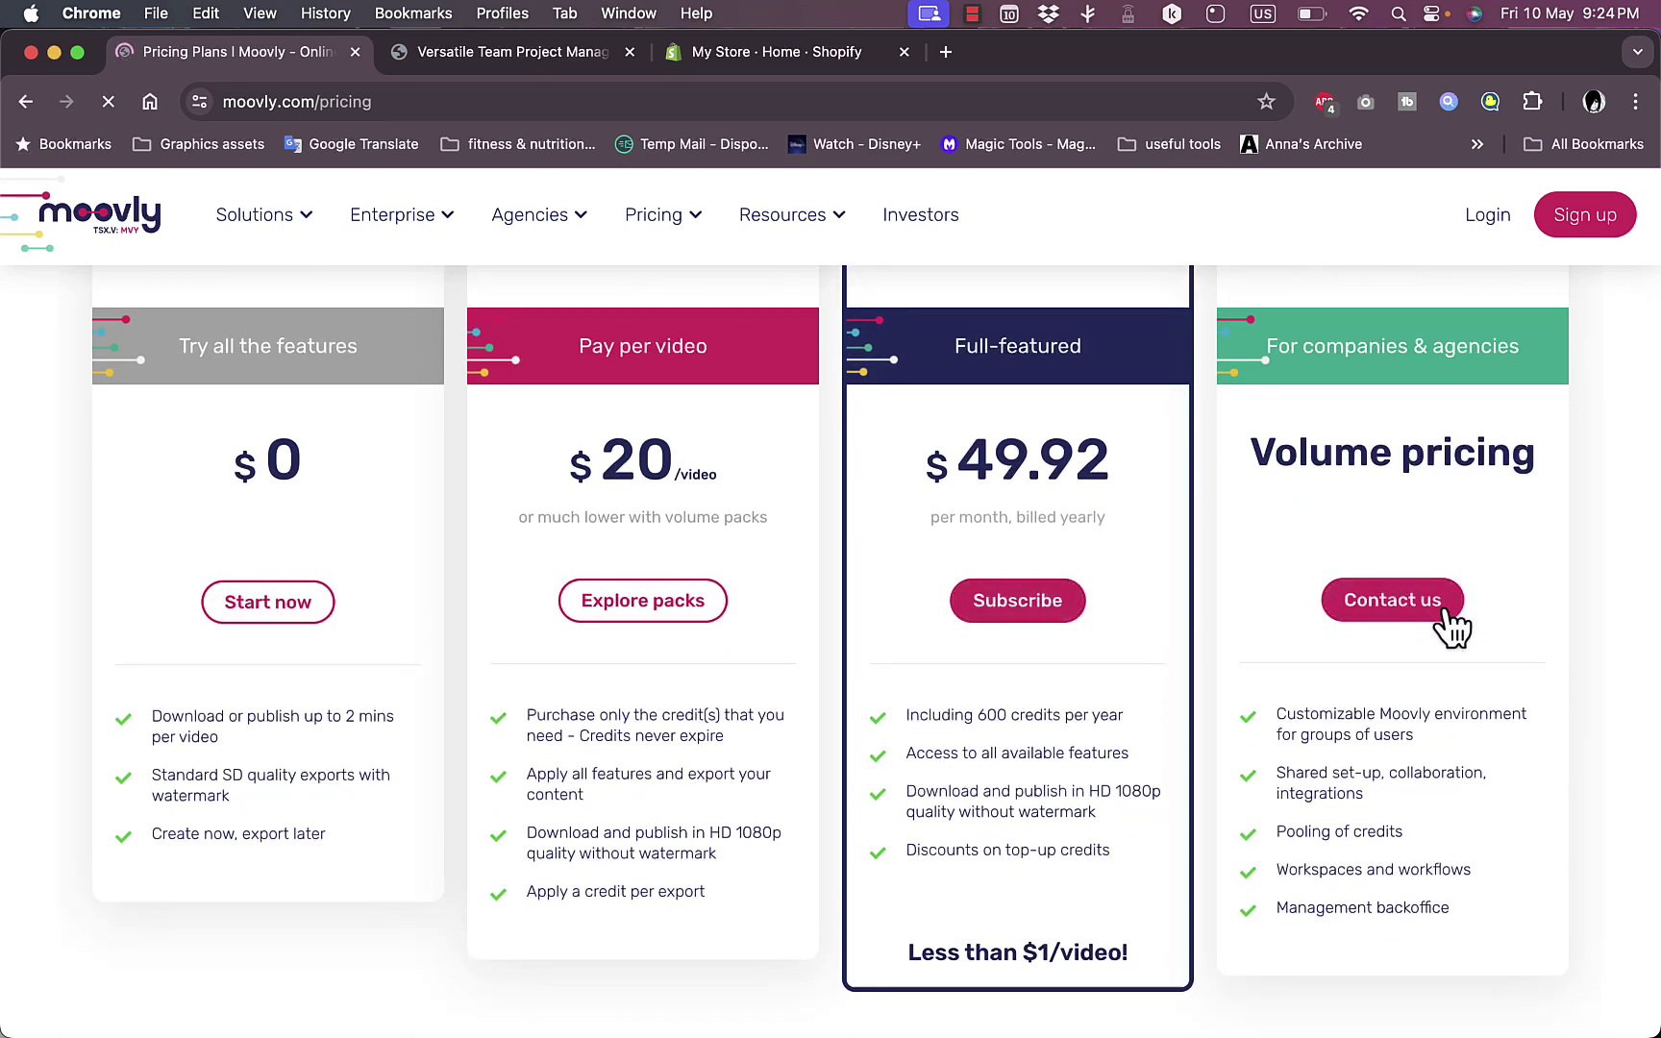
scroll(1060, 650, "down", 3)
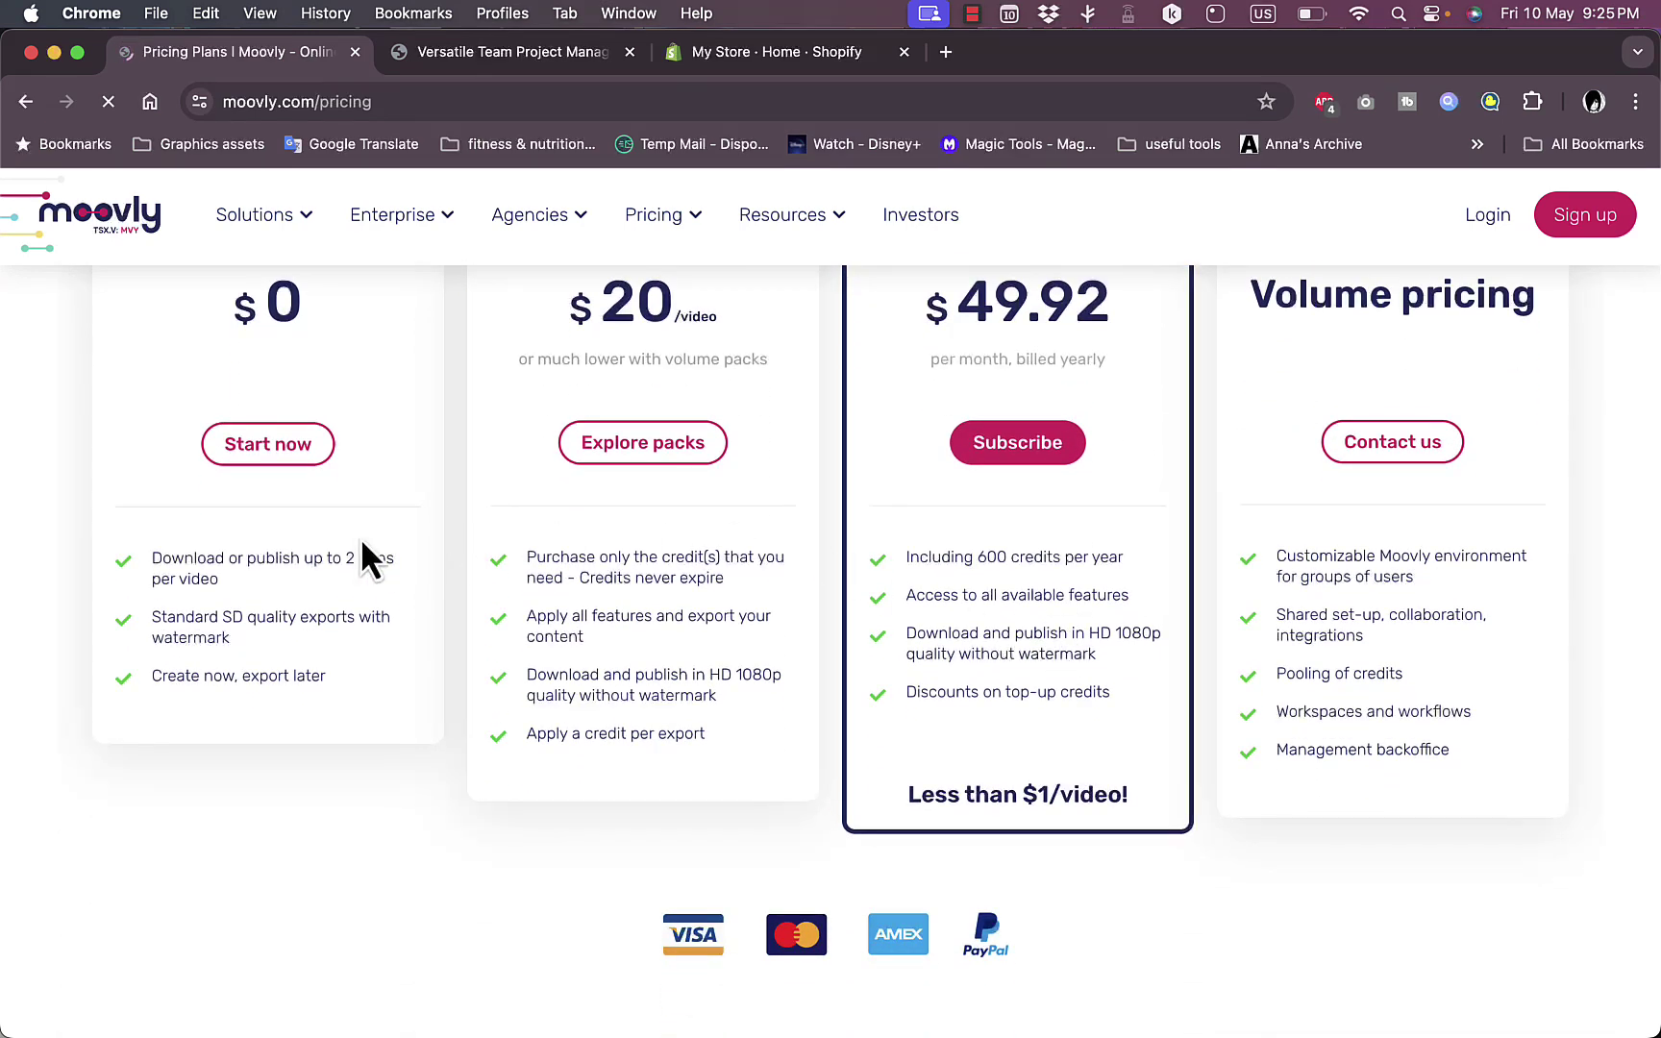
scroll(330, 576, "up", 5)
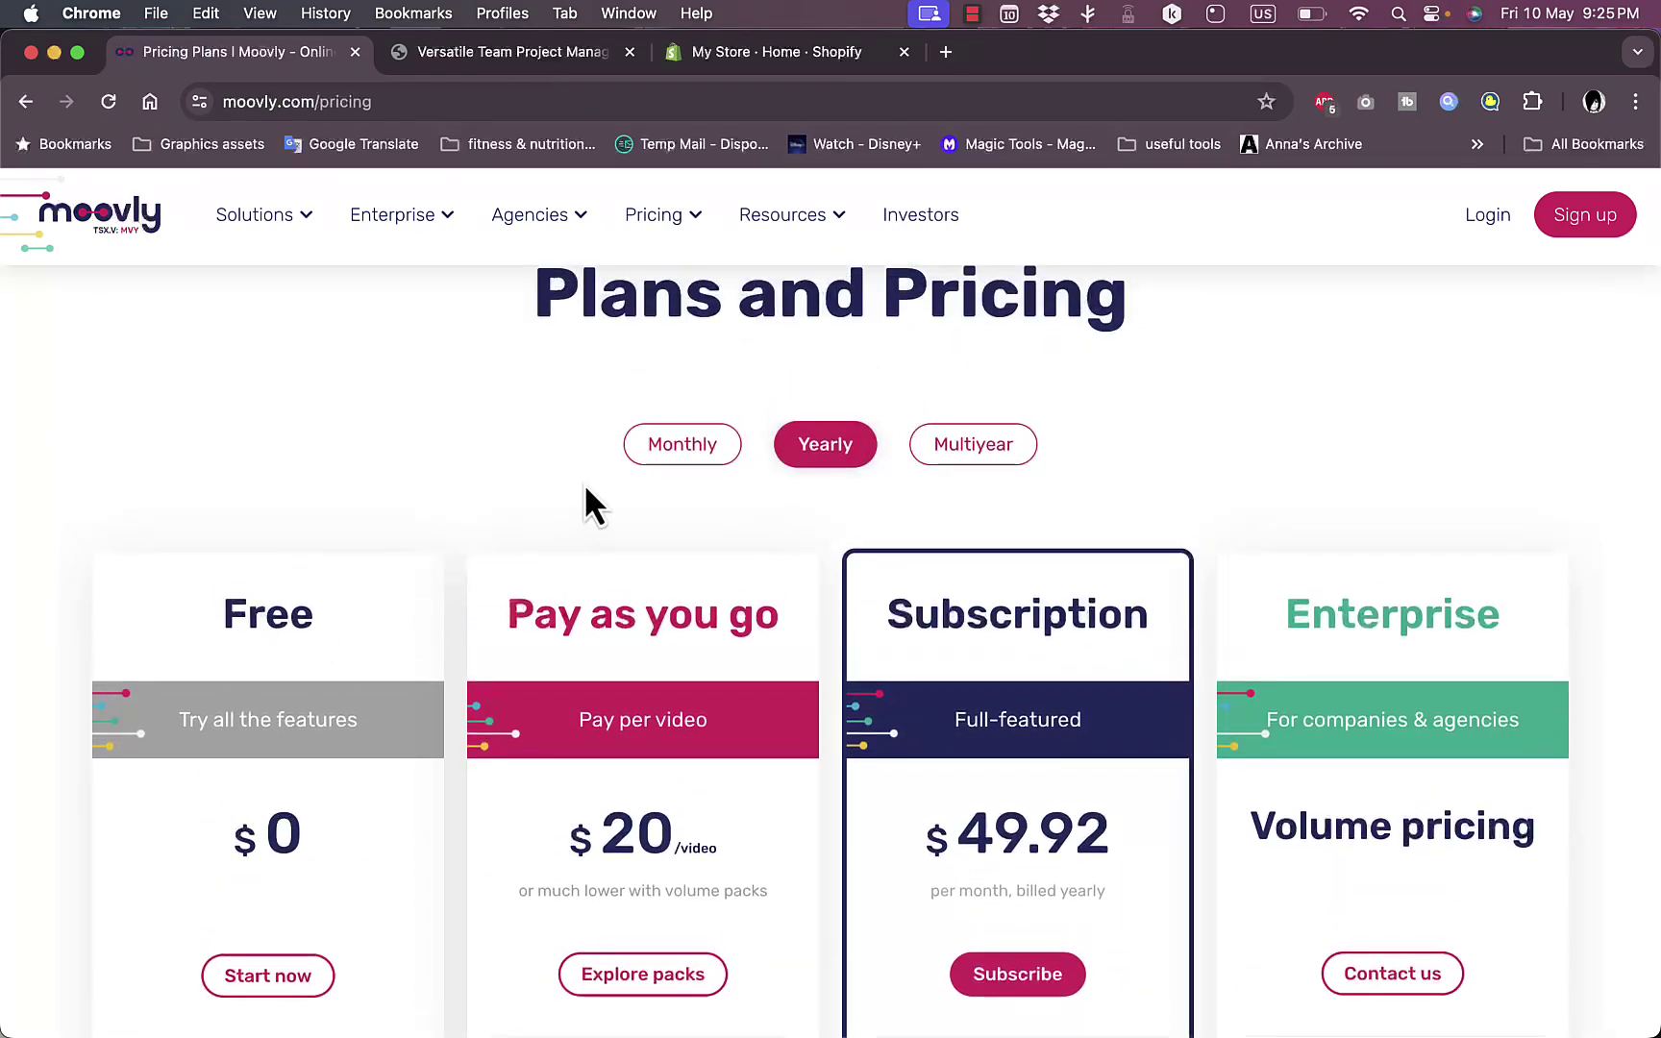
scroll(527, 476, "up", 2)
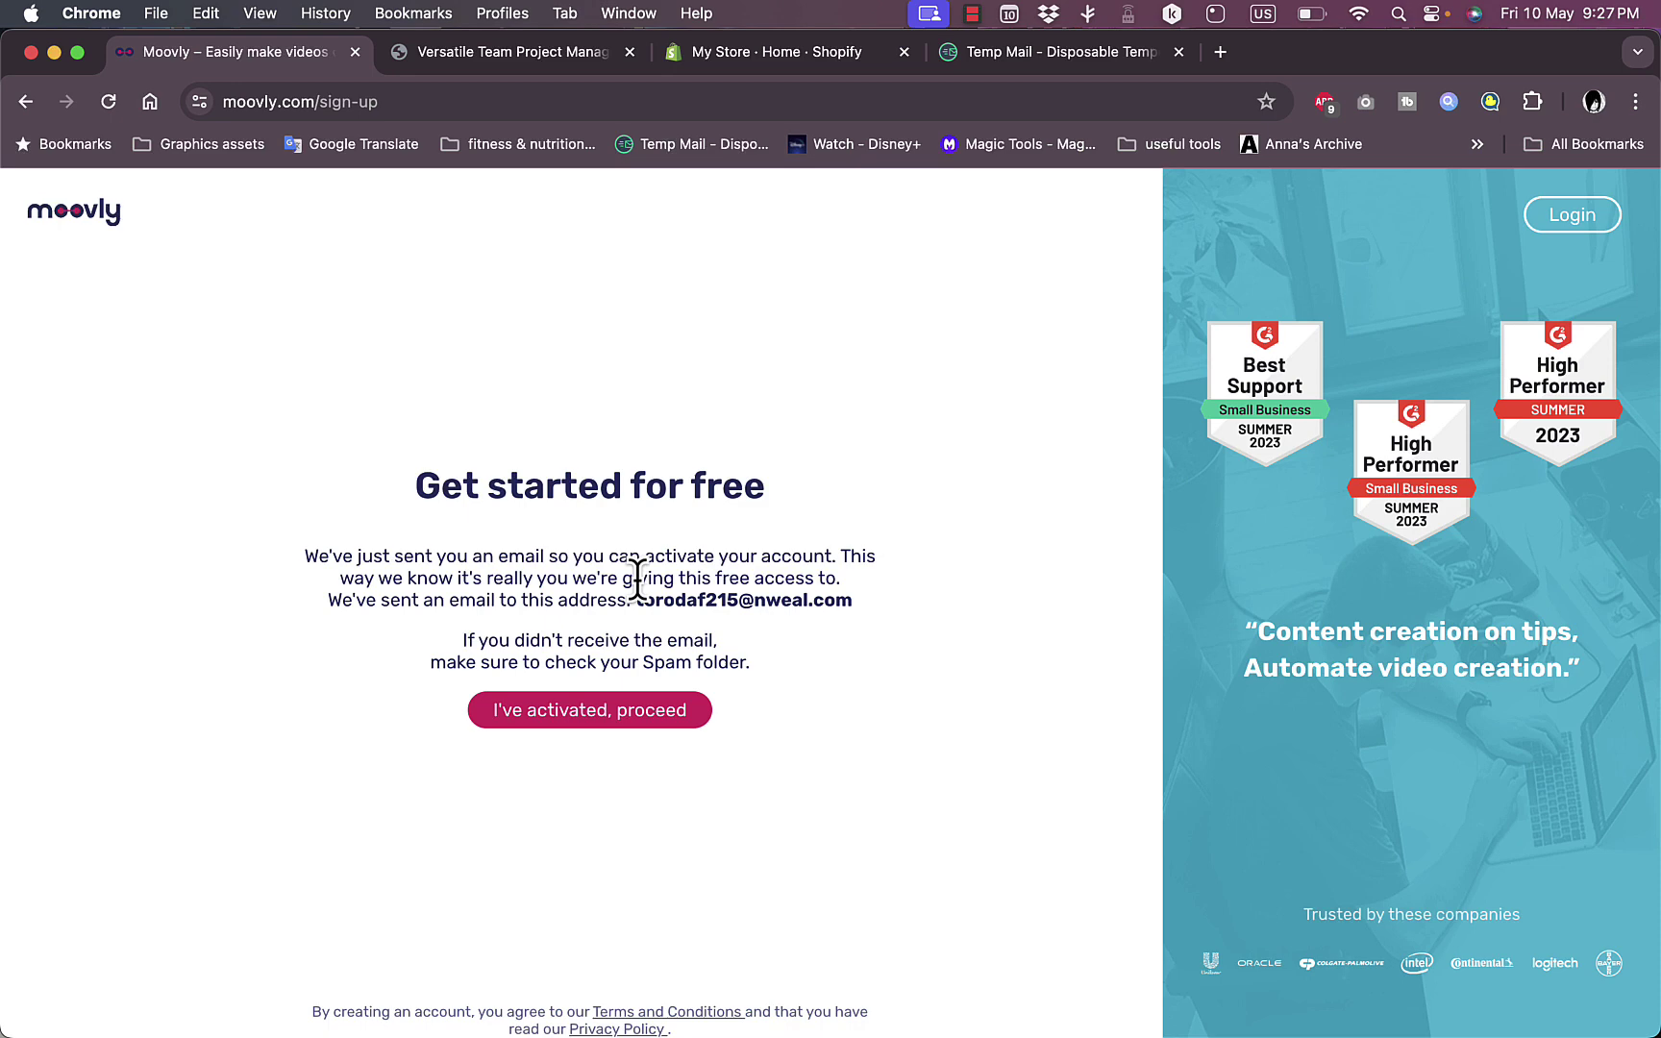
- In the Temp Mail inbox, open Moovly's 'Activate your account' message
left_click(1043, 53)
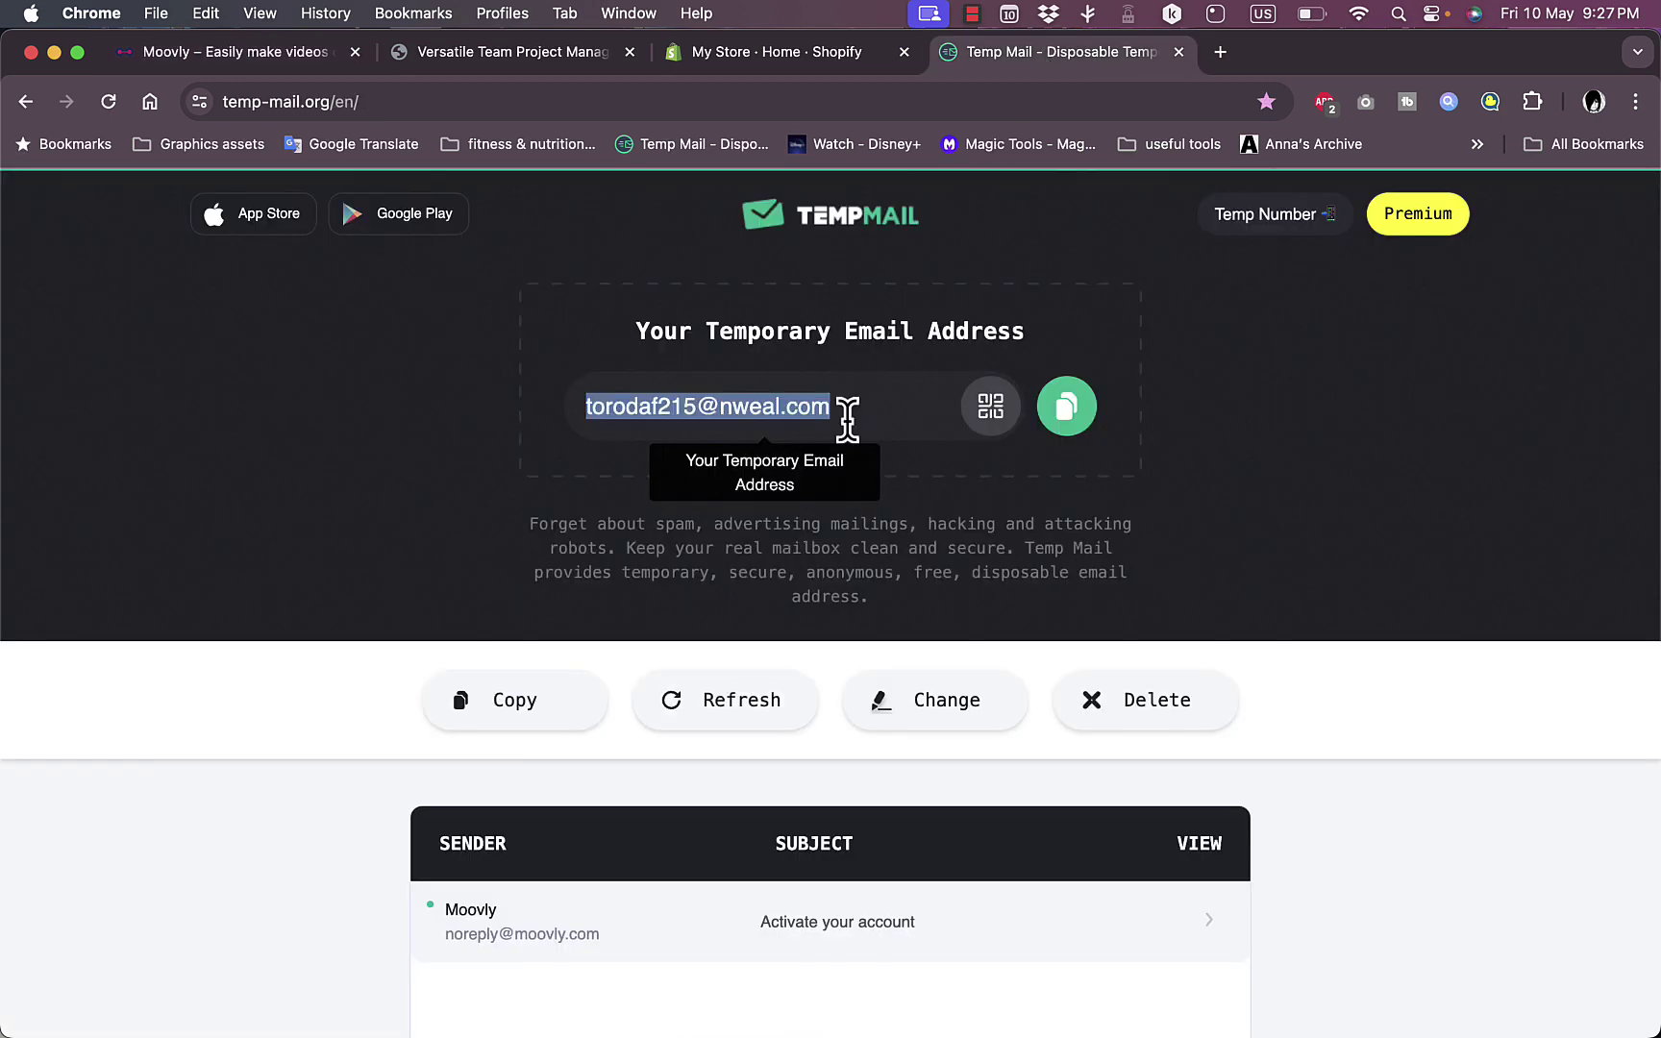
scroll(846, 419, "down", 5)
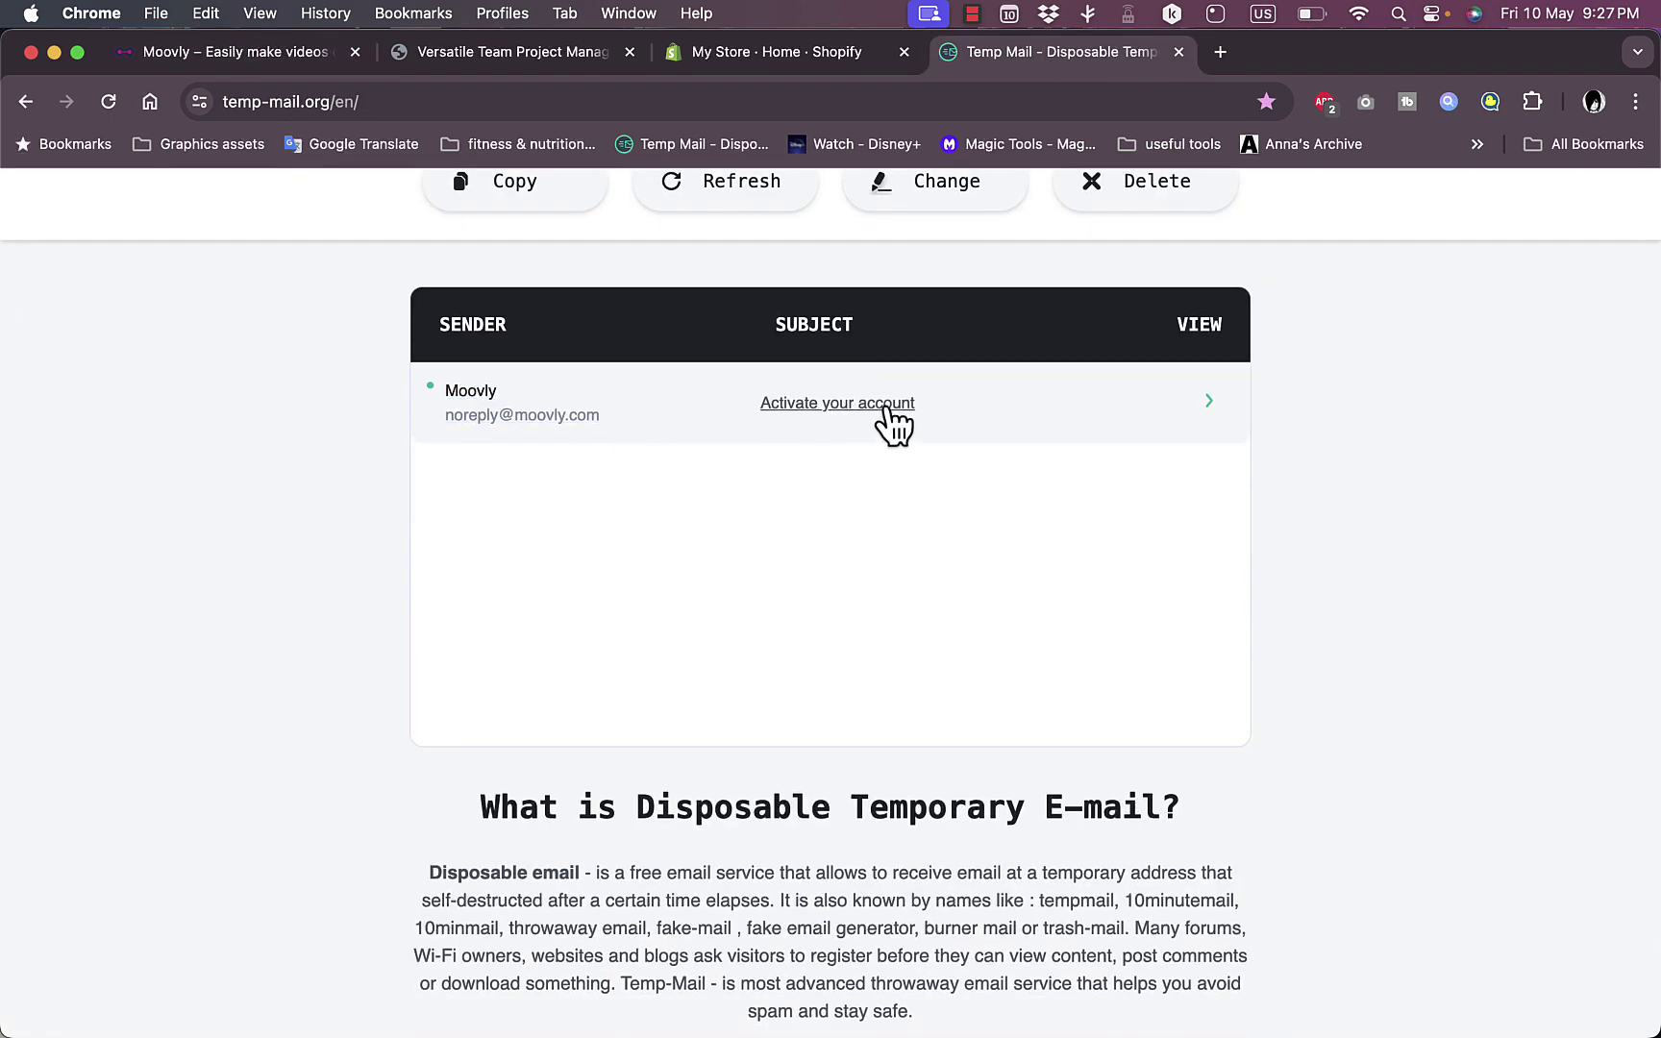
left_click(888, 411)
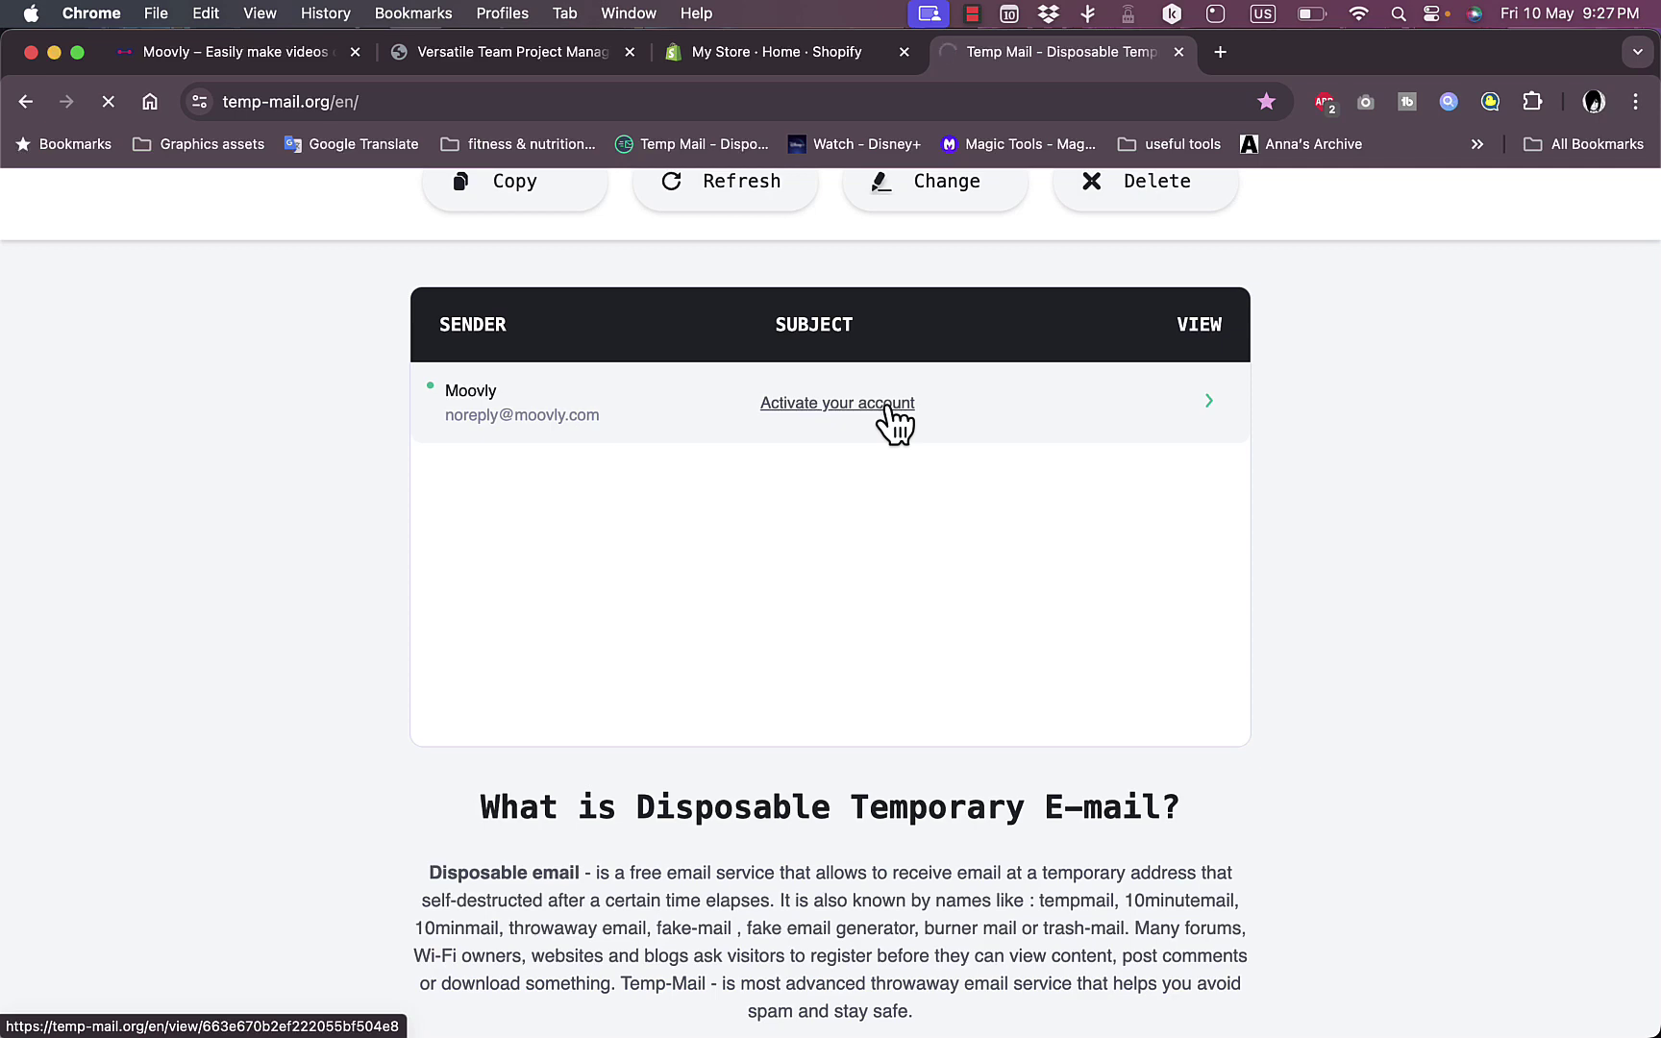
scroll(793, 615, "down", 3)
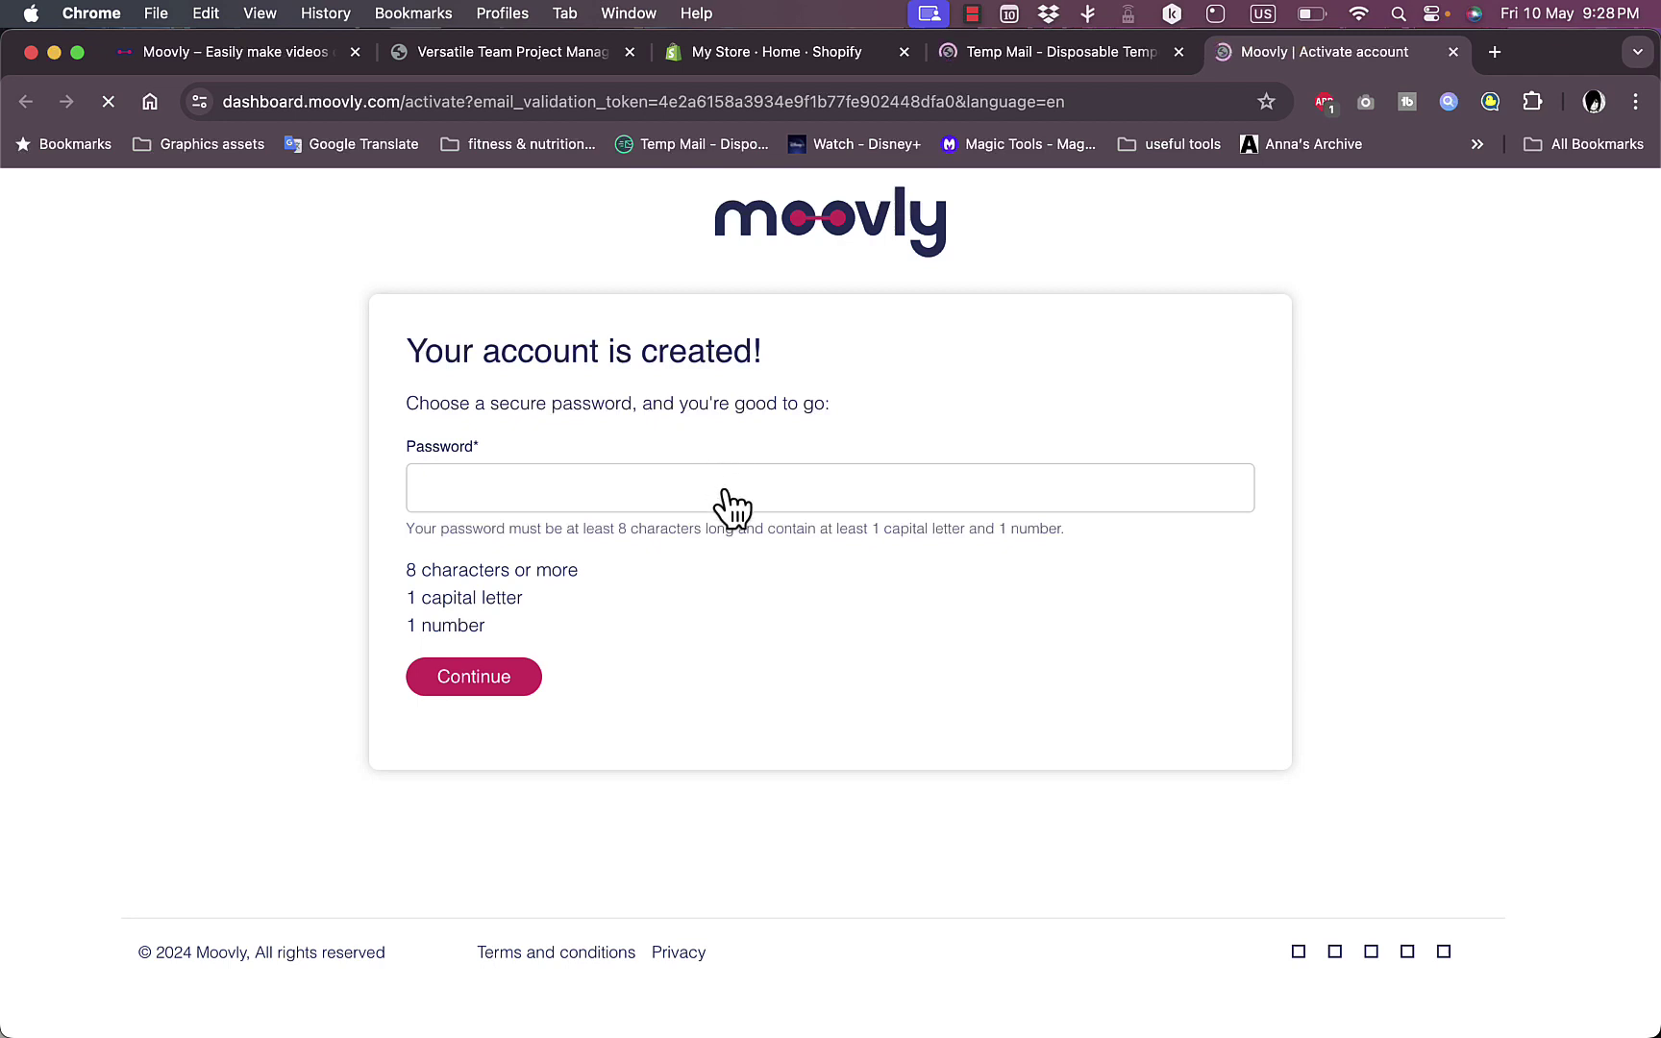
- Enter a password with 8+ characters, a capital letter and a number, then Continue
left_click(734, 504)
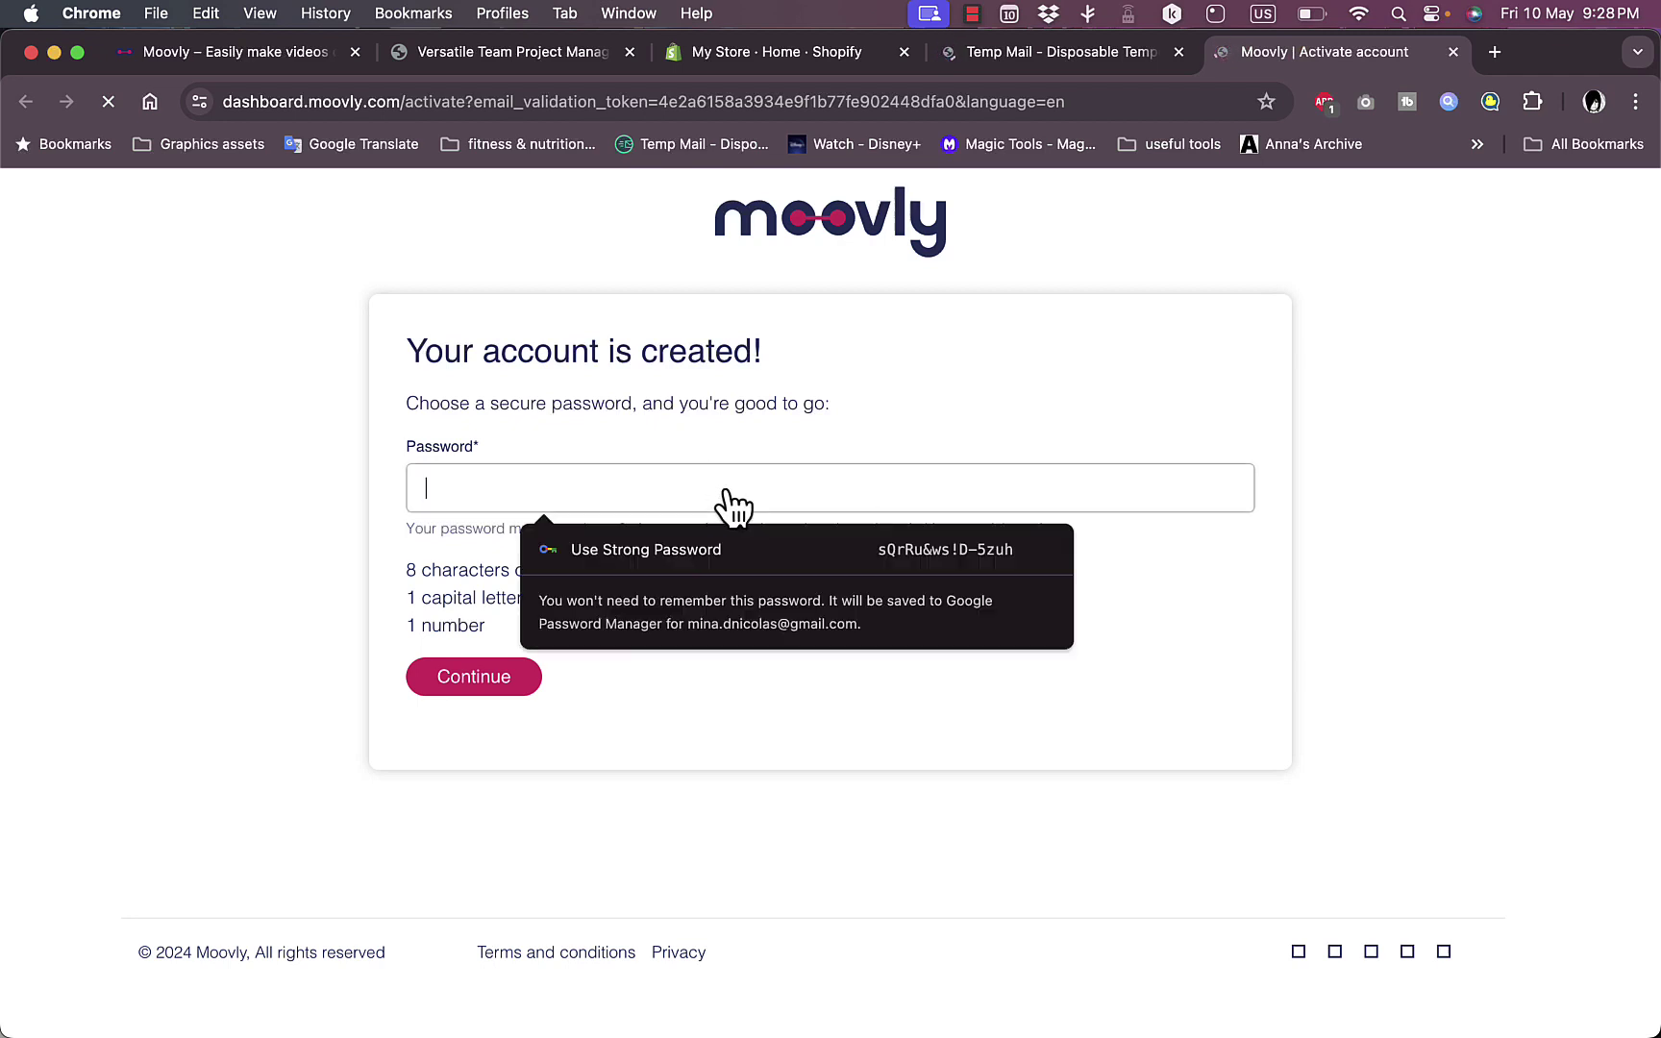
type("••")
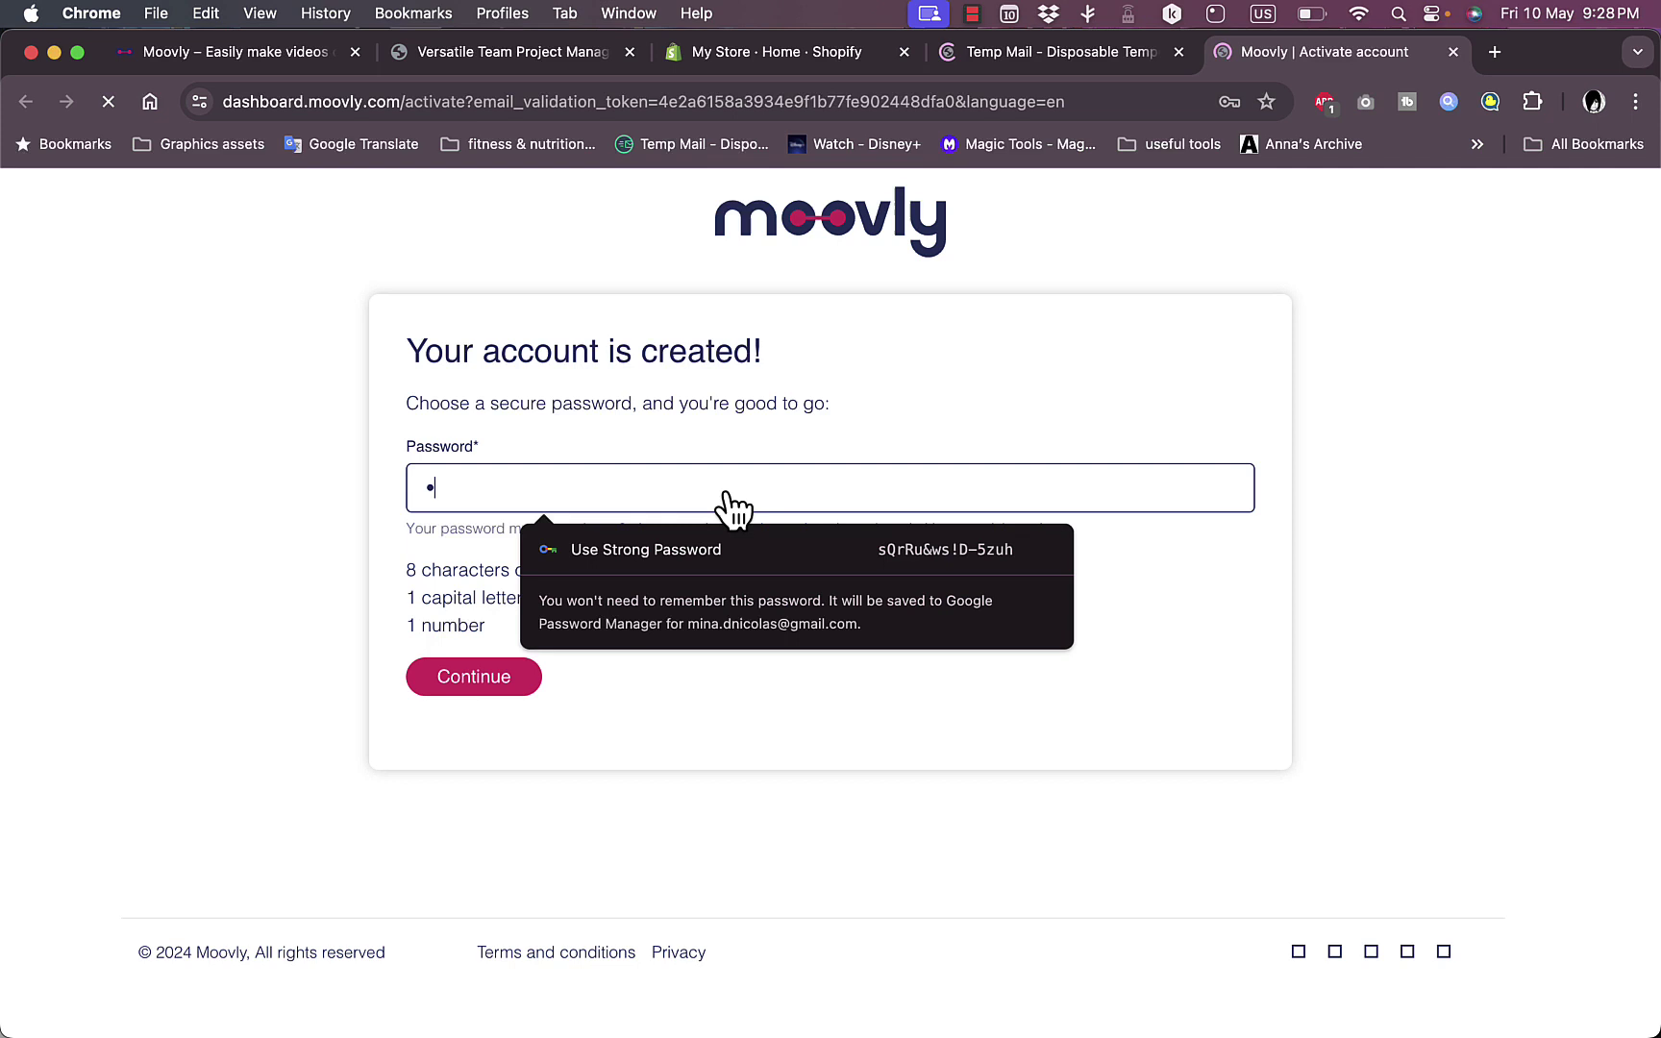
type("••••••••")
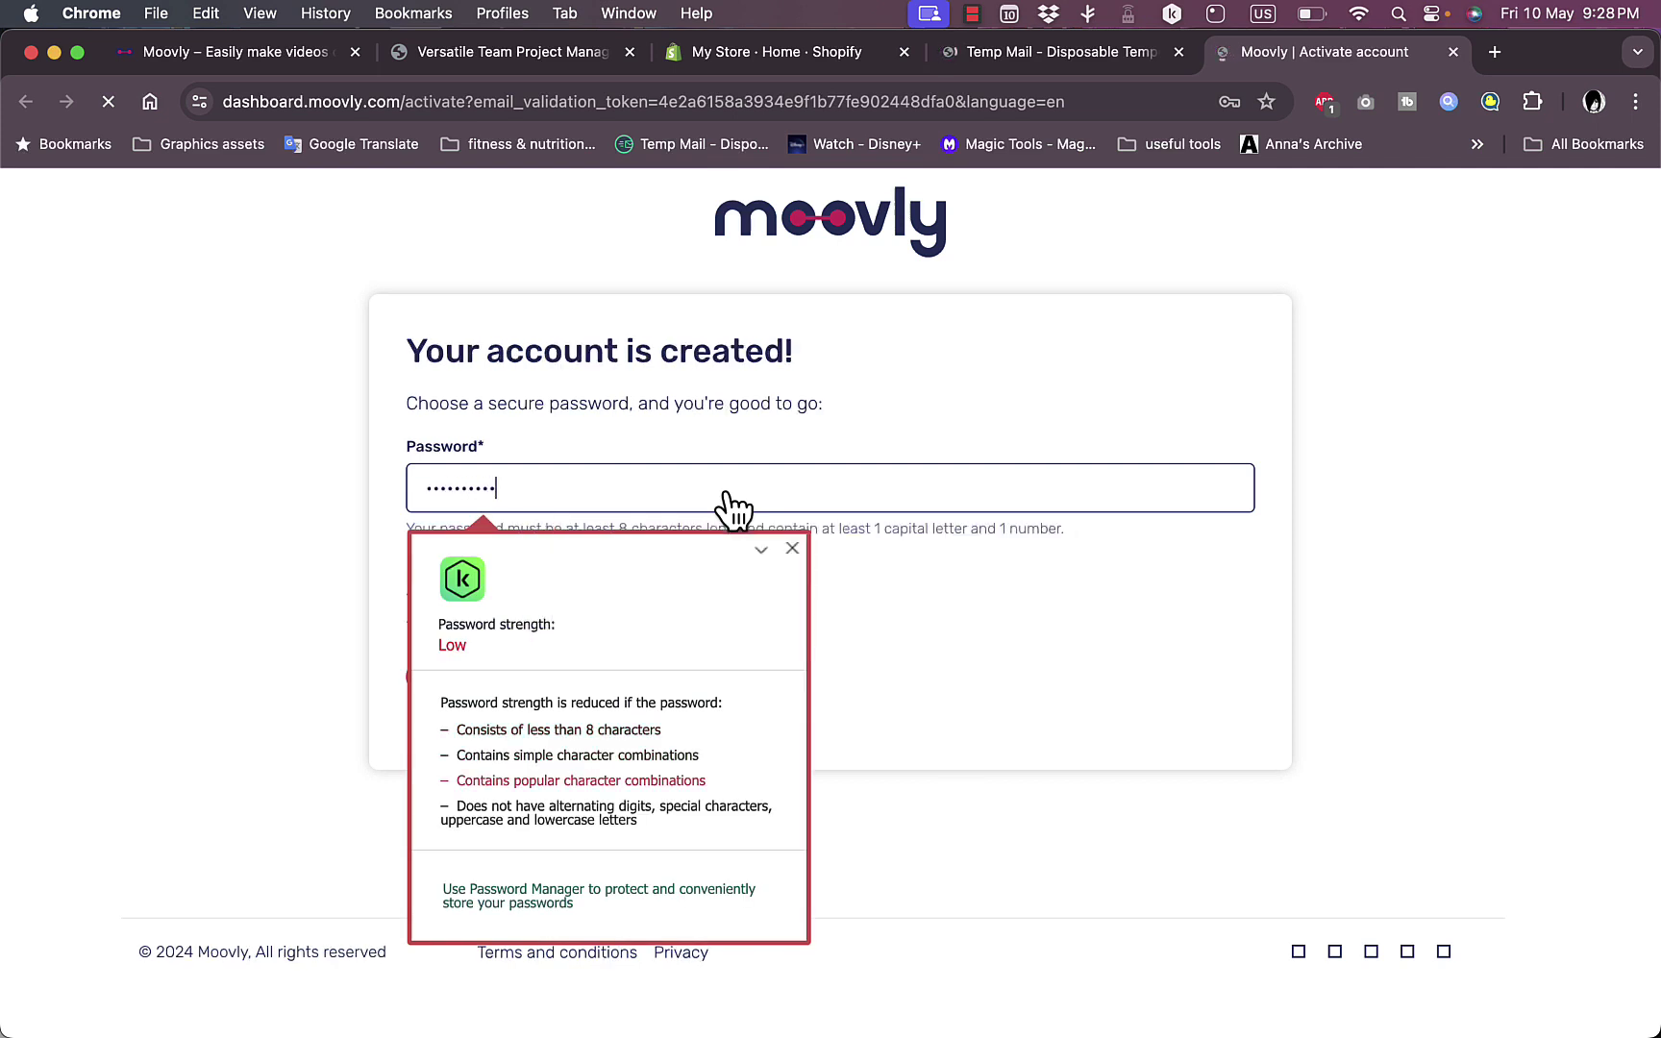
type("••")
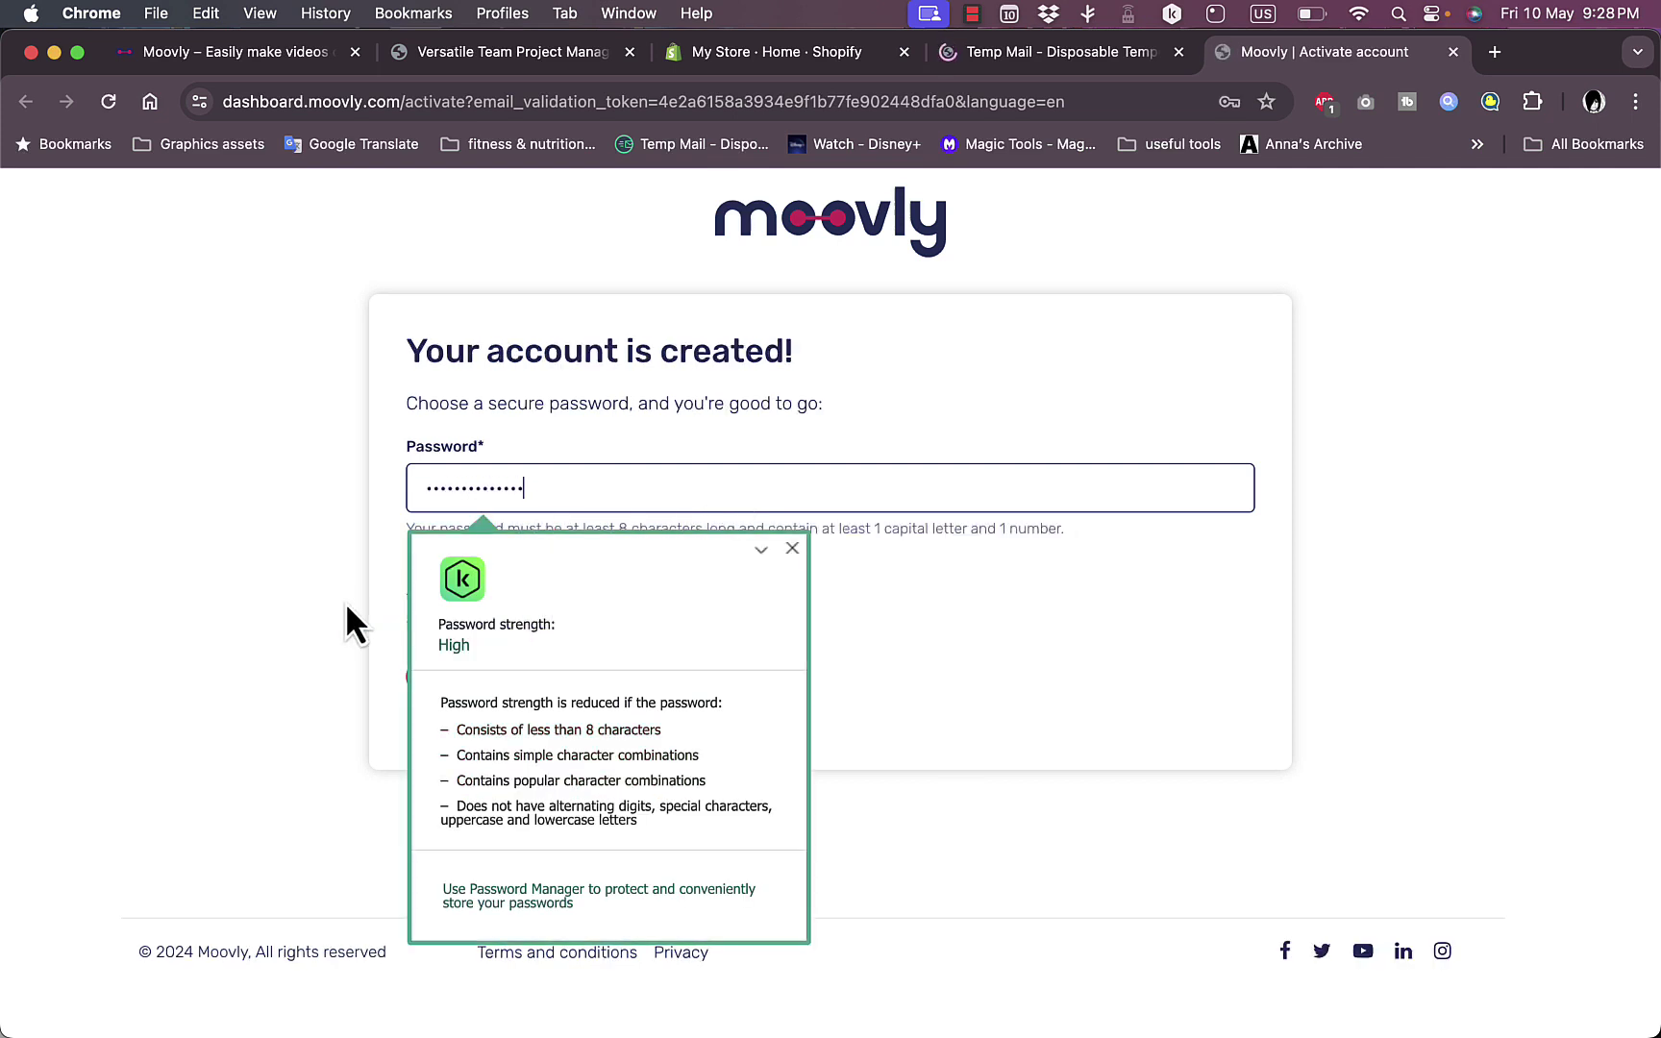
left_click(345, 601)
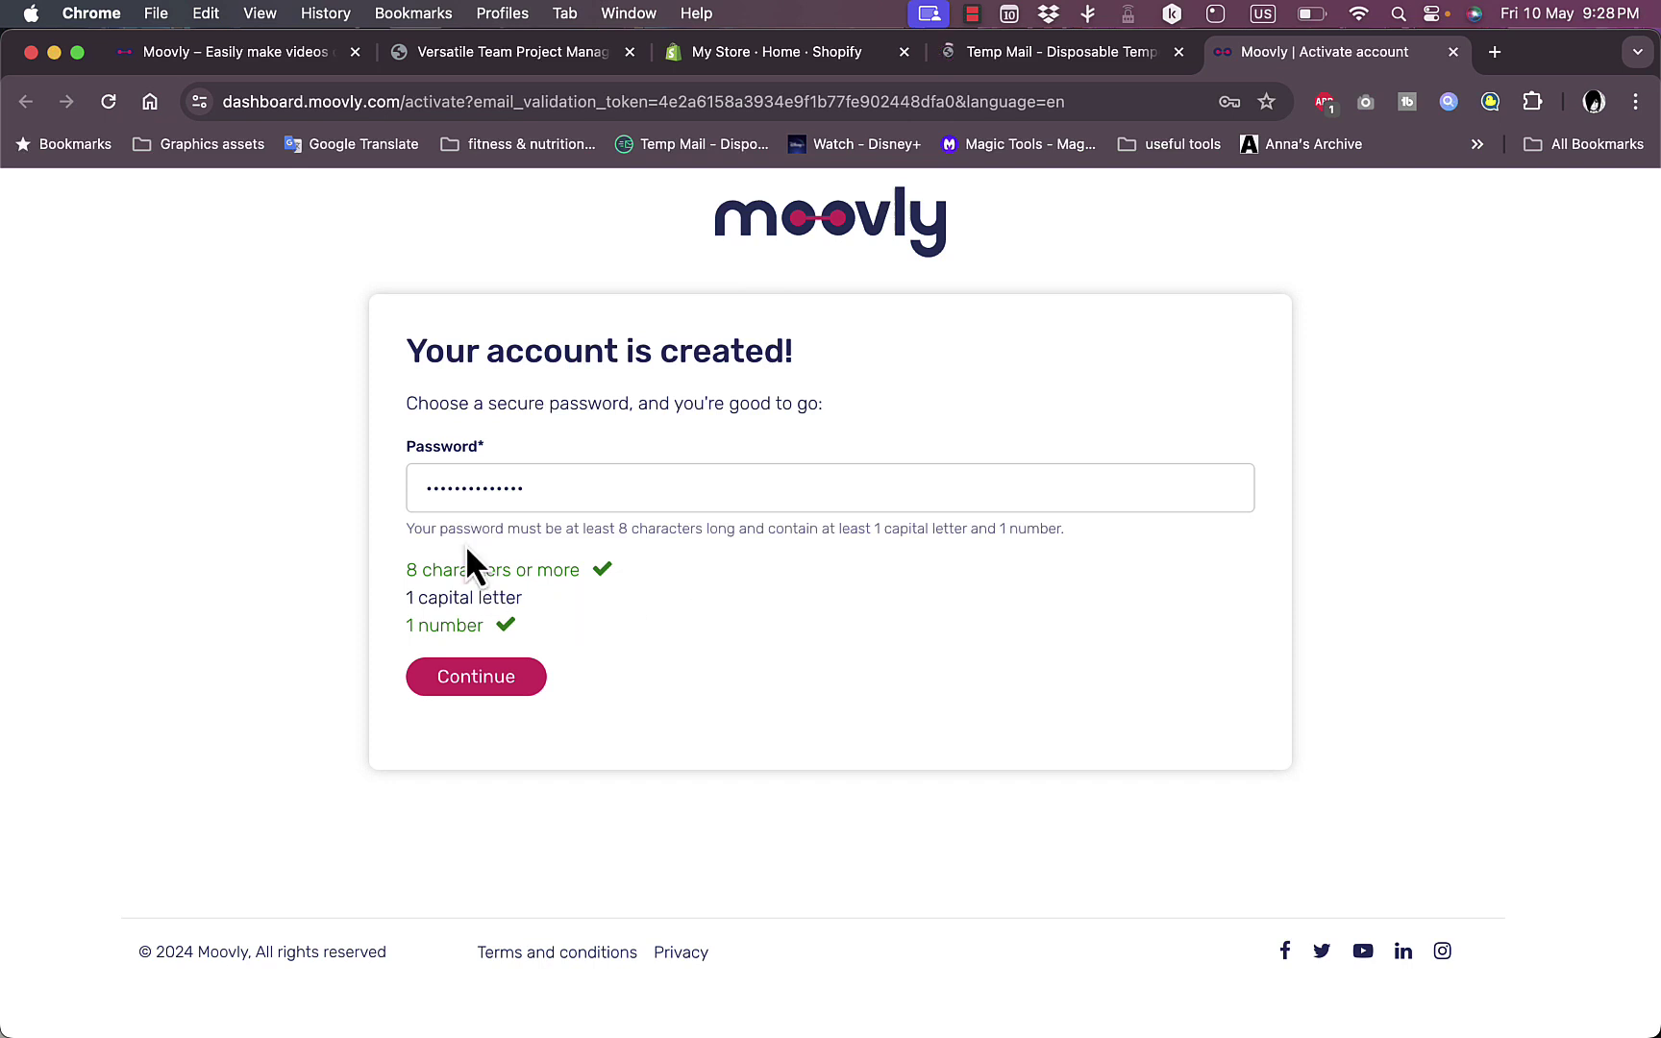
left_click(442, 505)
left_click(457, 667)
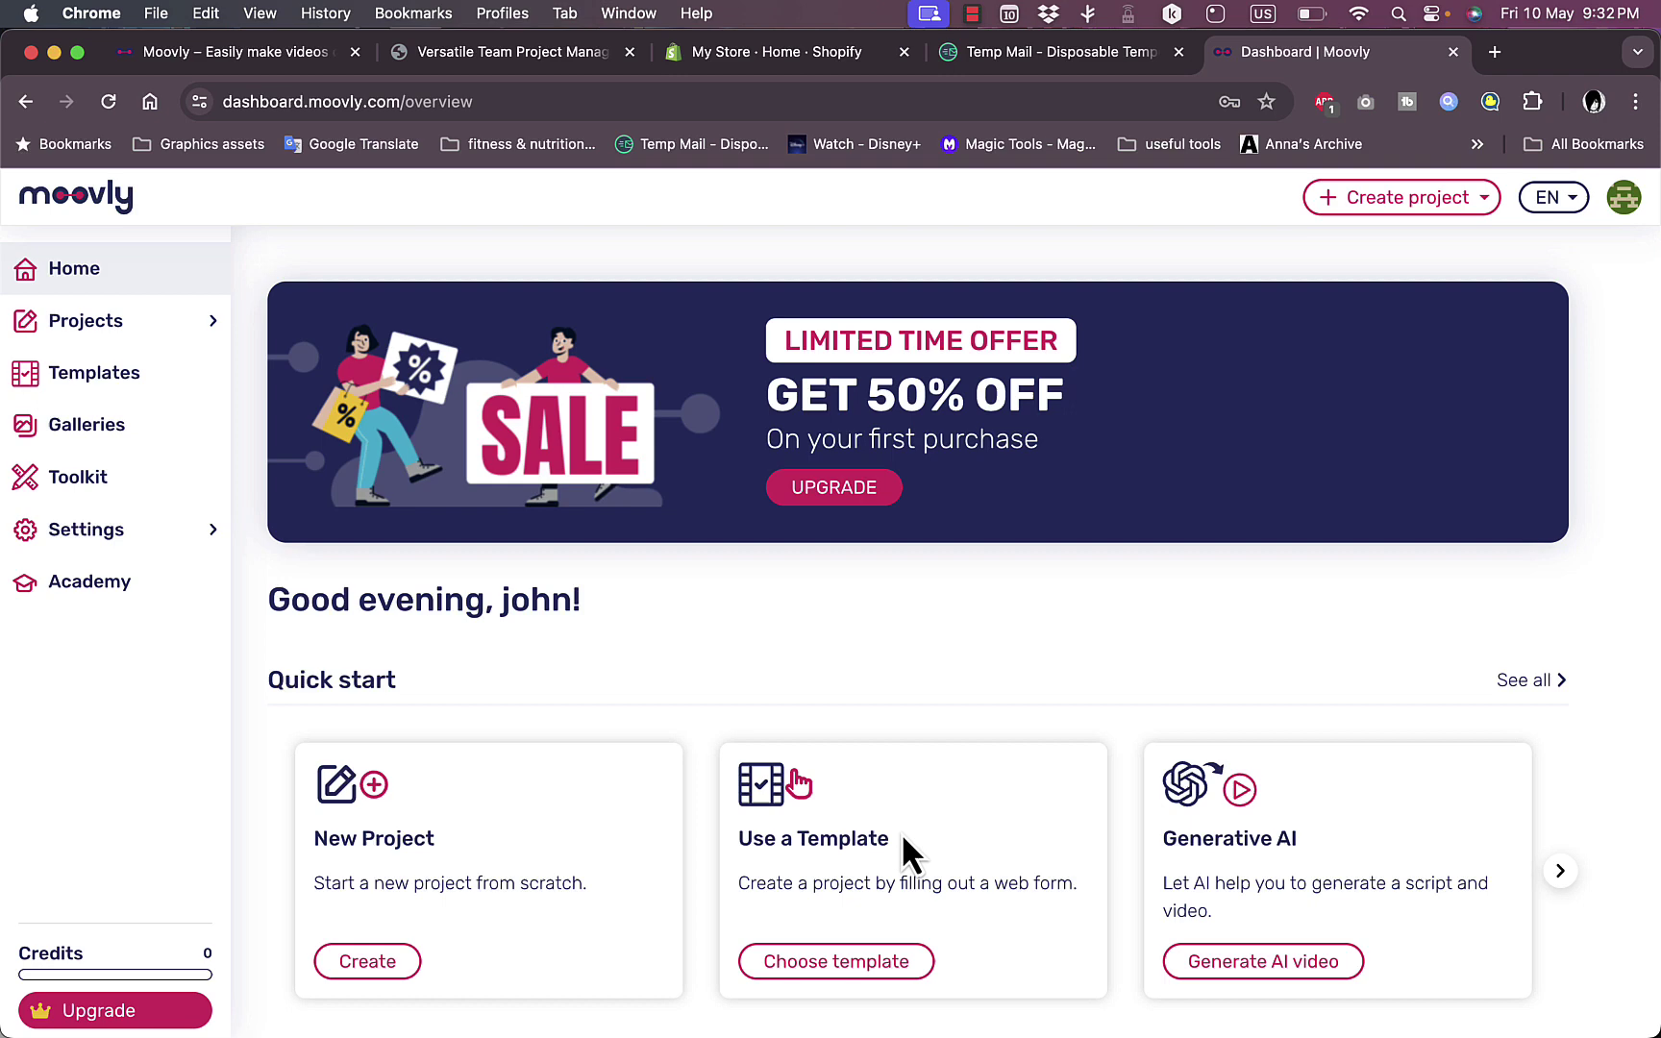
- Browse the Projects list and Templates library, opening the Legacy 9:16 template
scroll(995, 769, "down", 5)
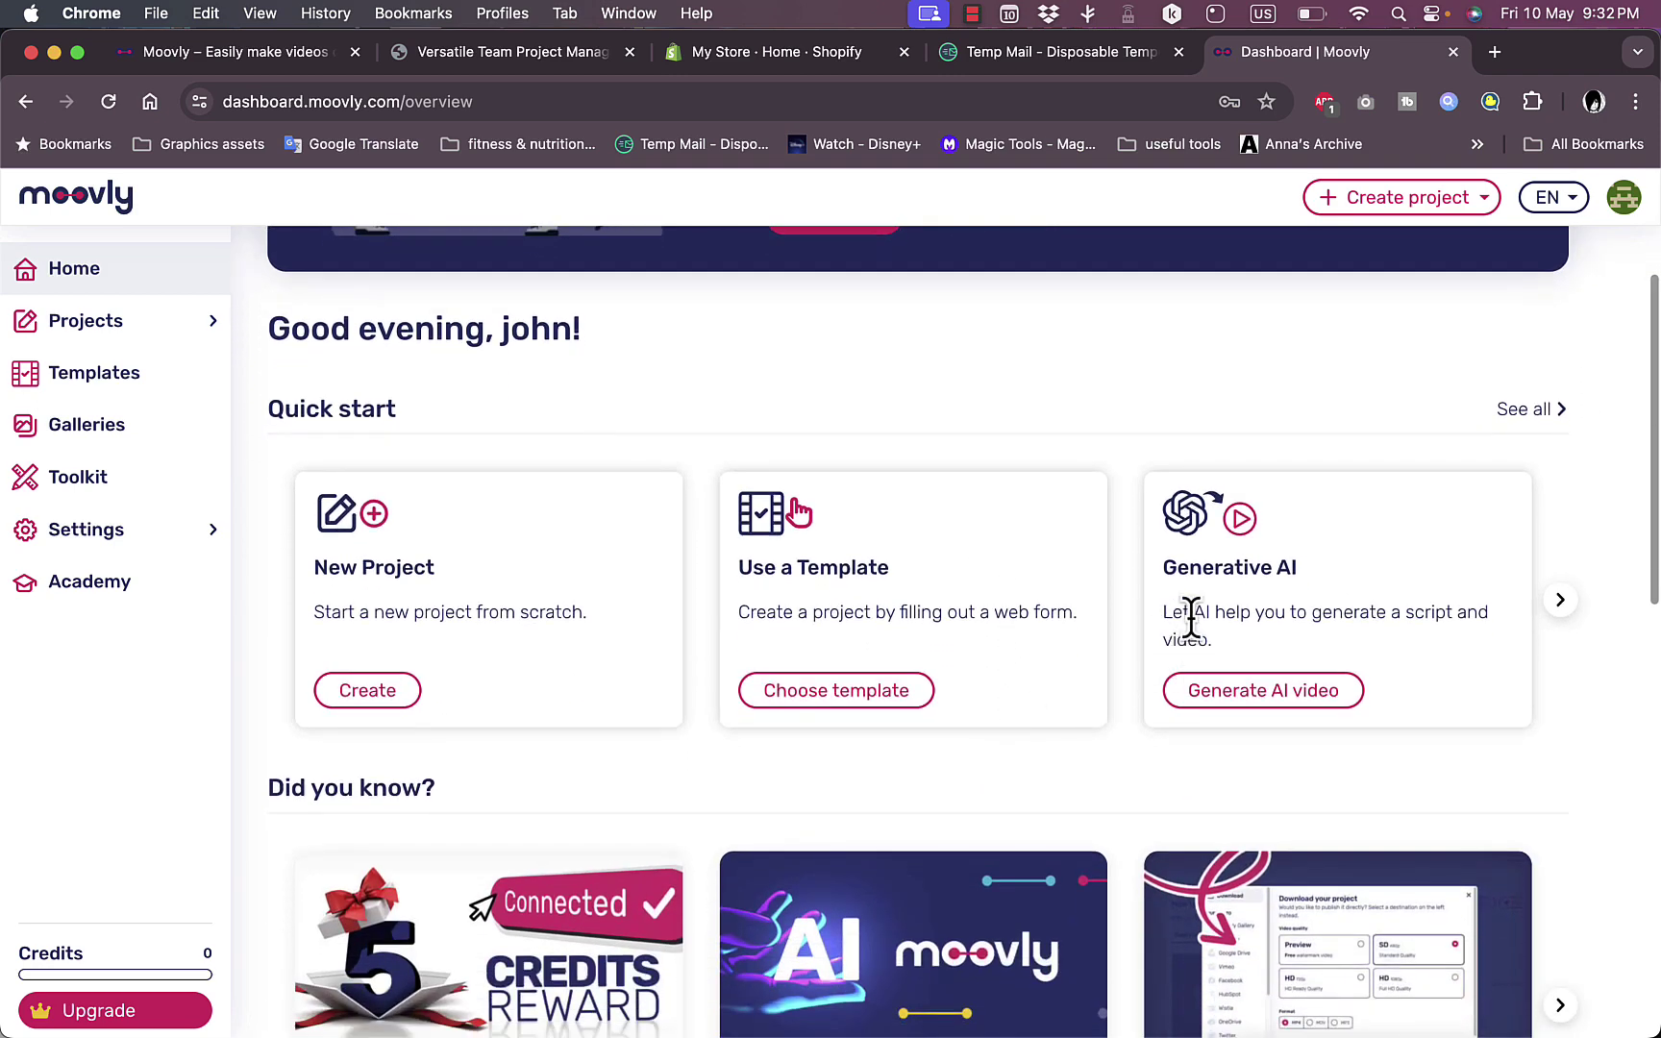
scroll(740, 557, "up", 3)
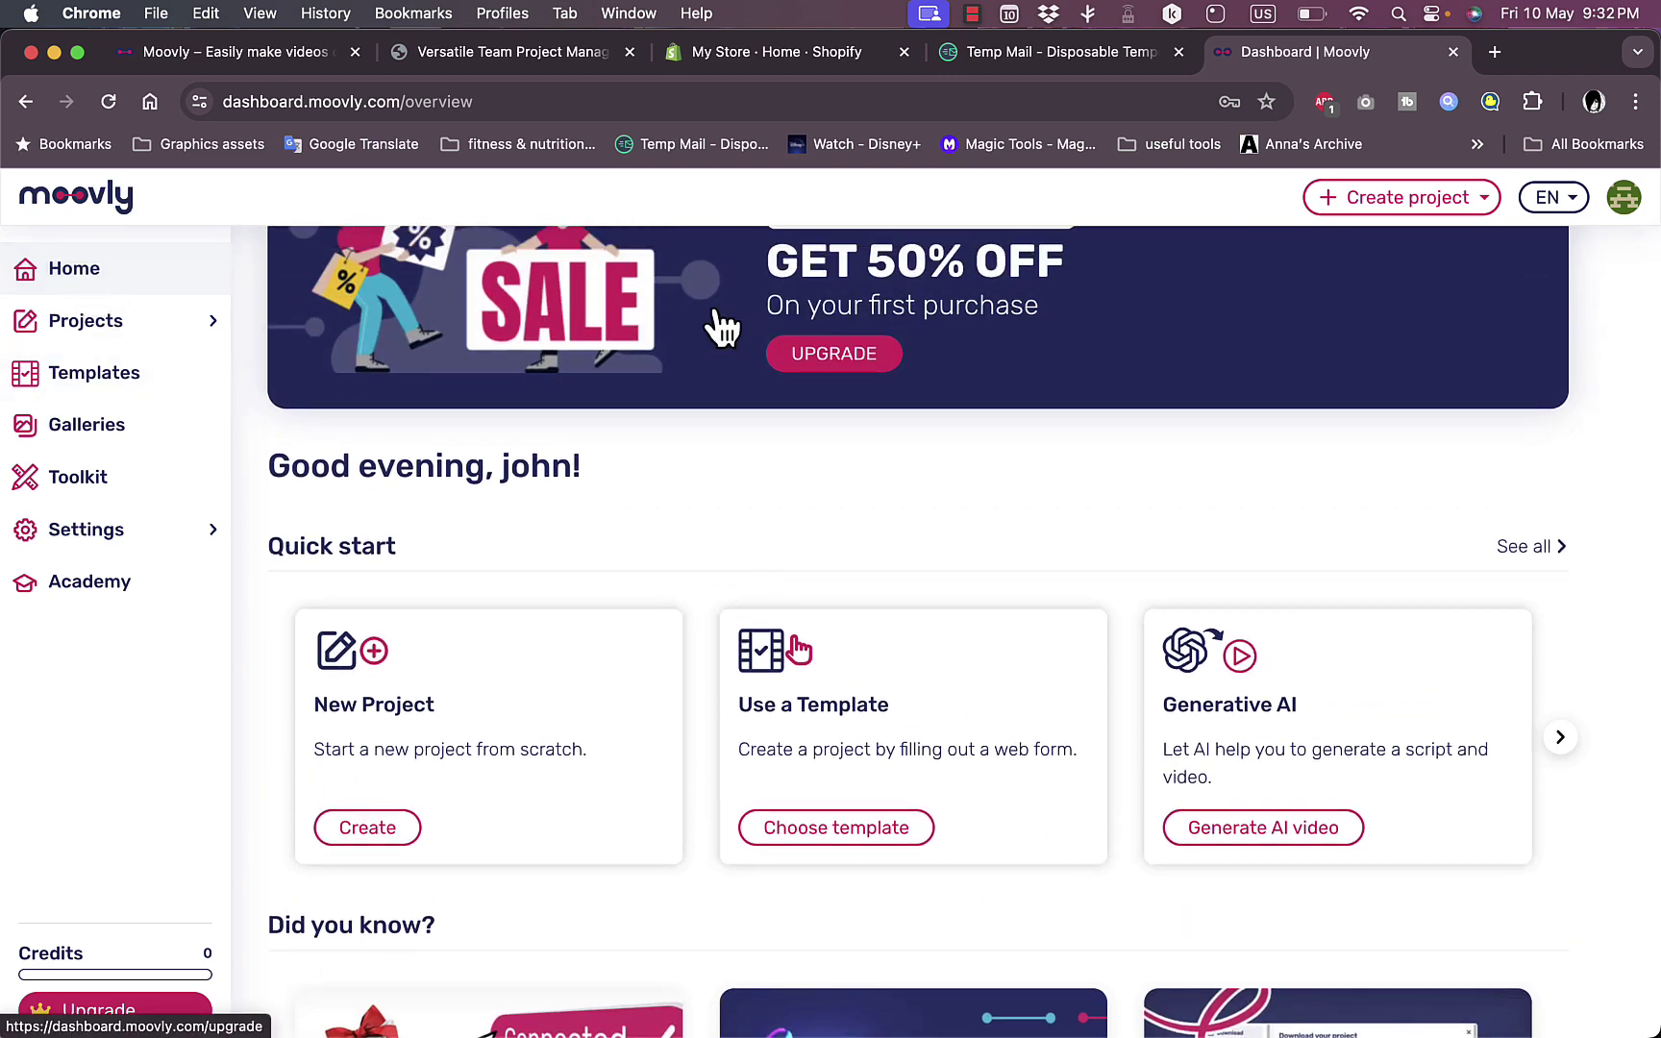
left_click(175, 330)
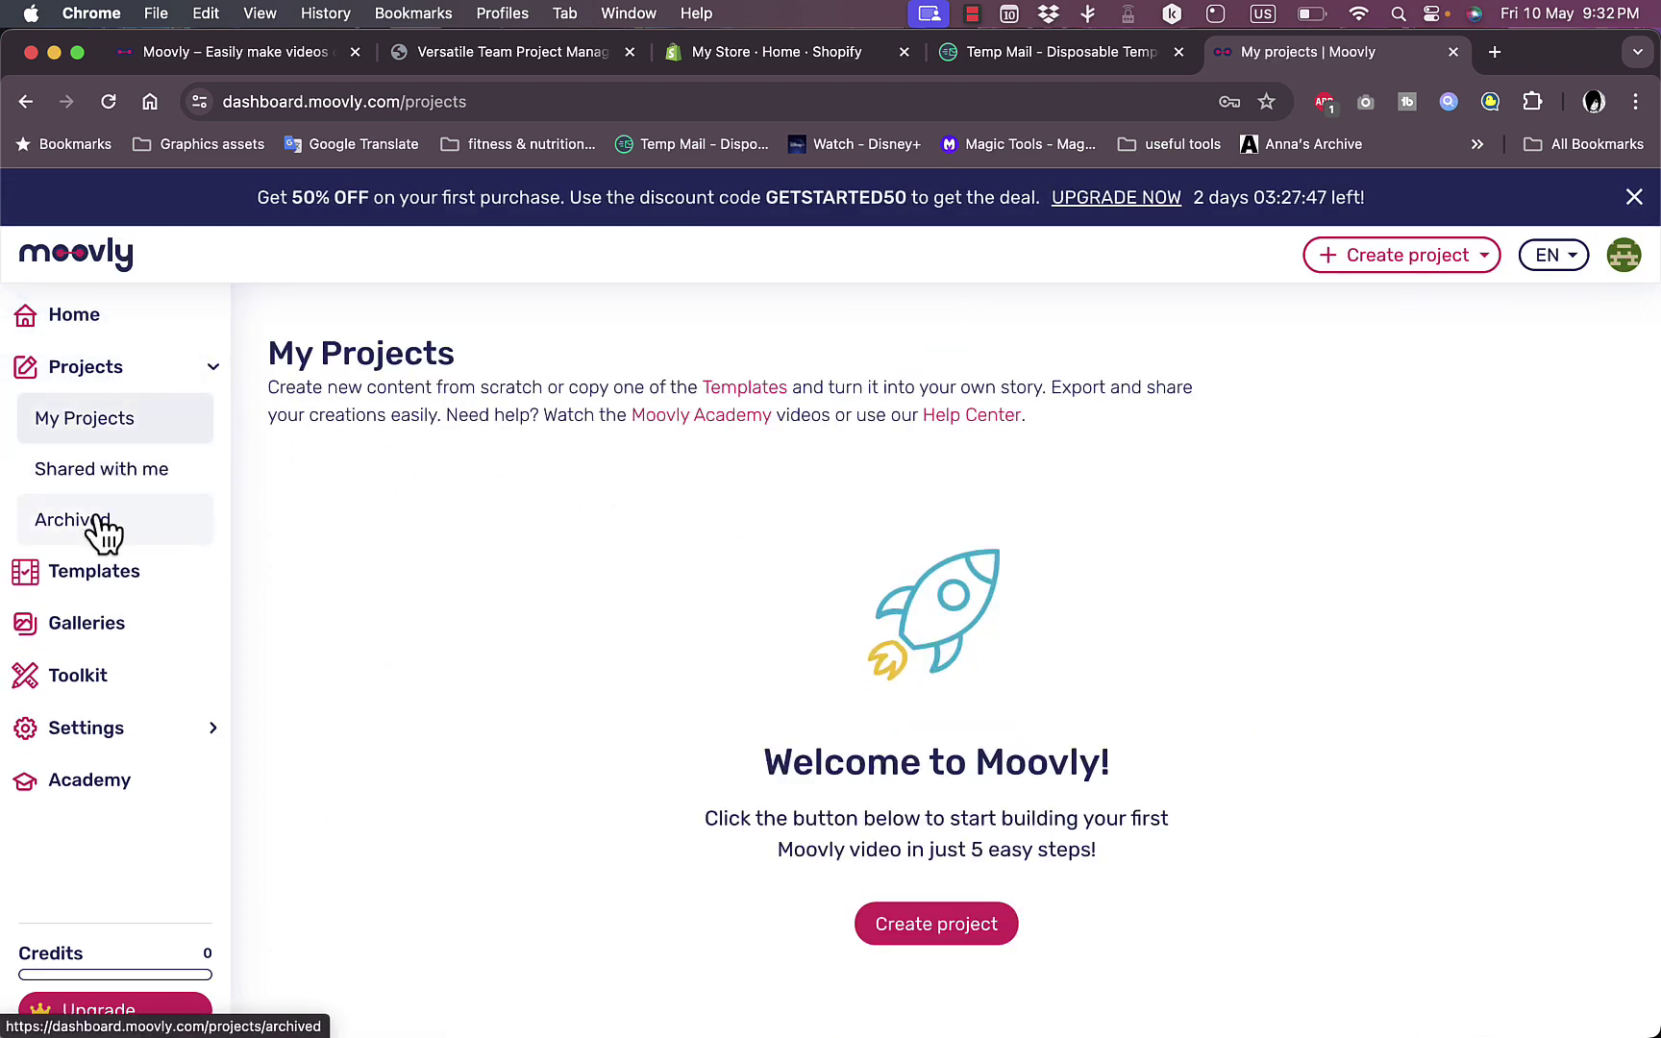
left_click(101, 580)
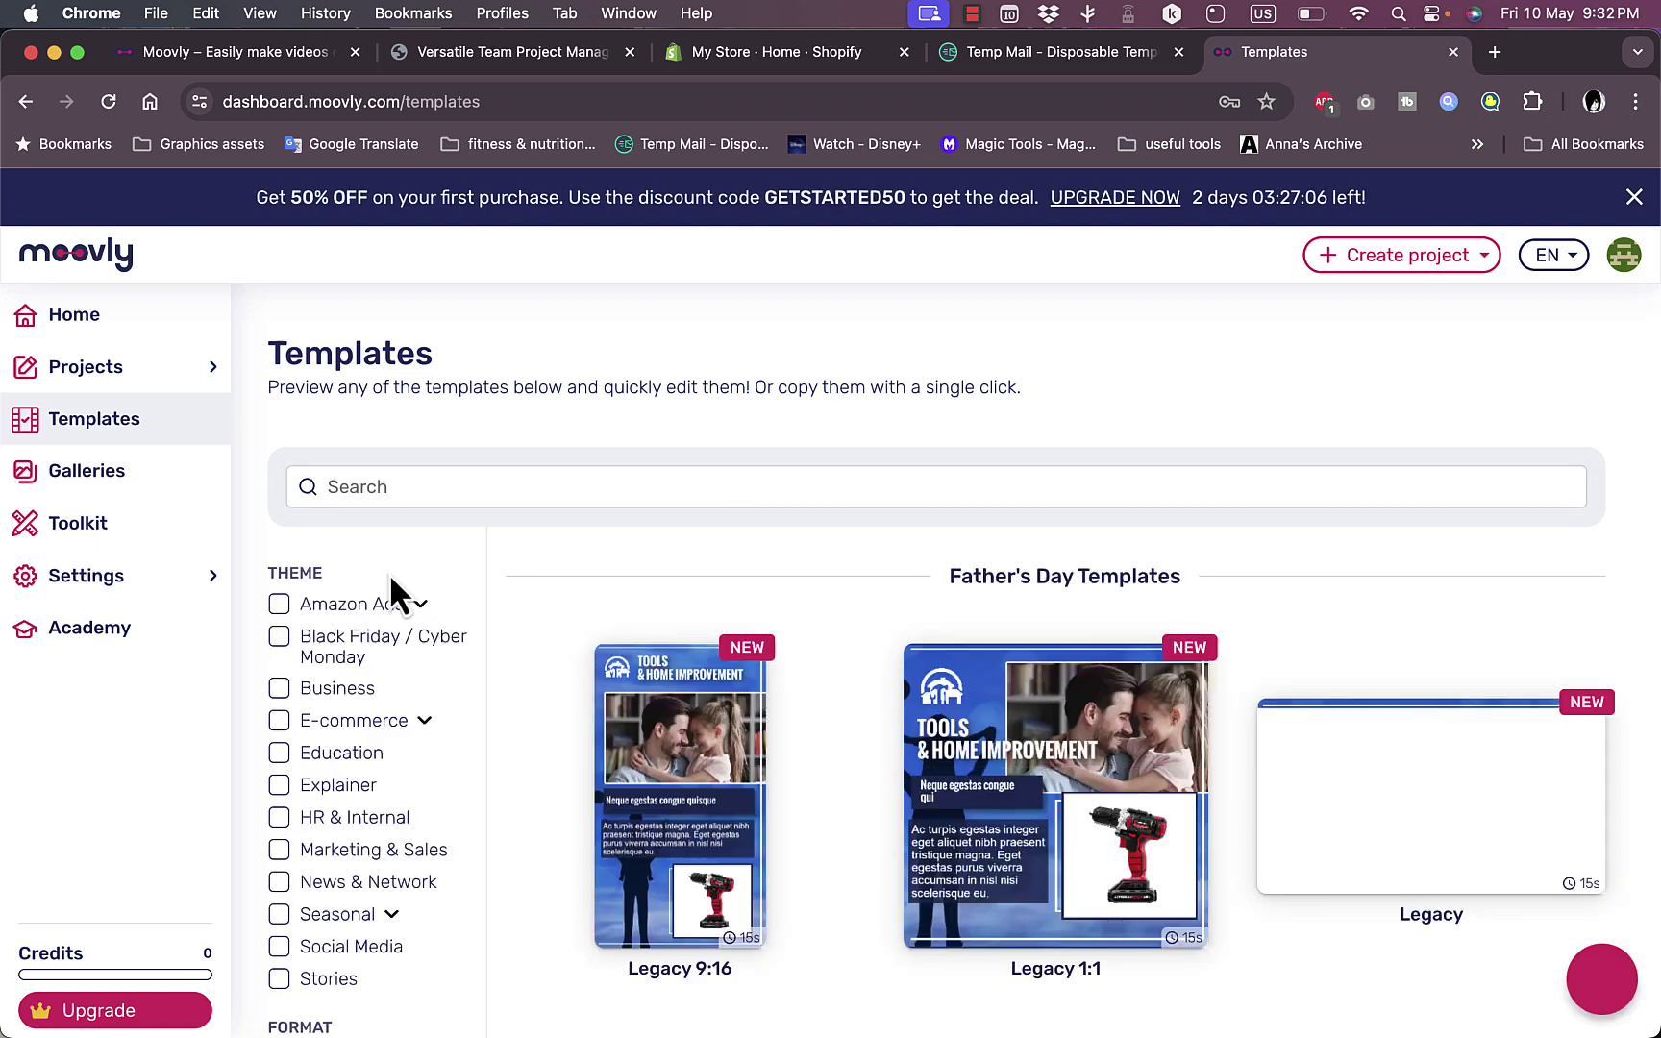
left_click(574, 721)
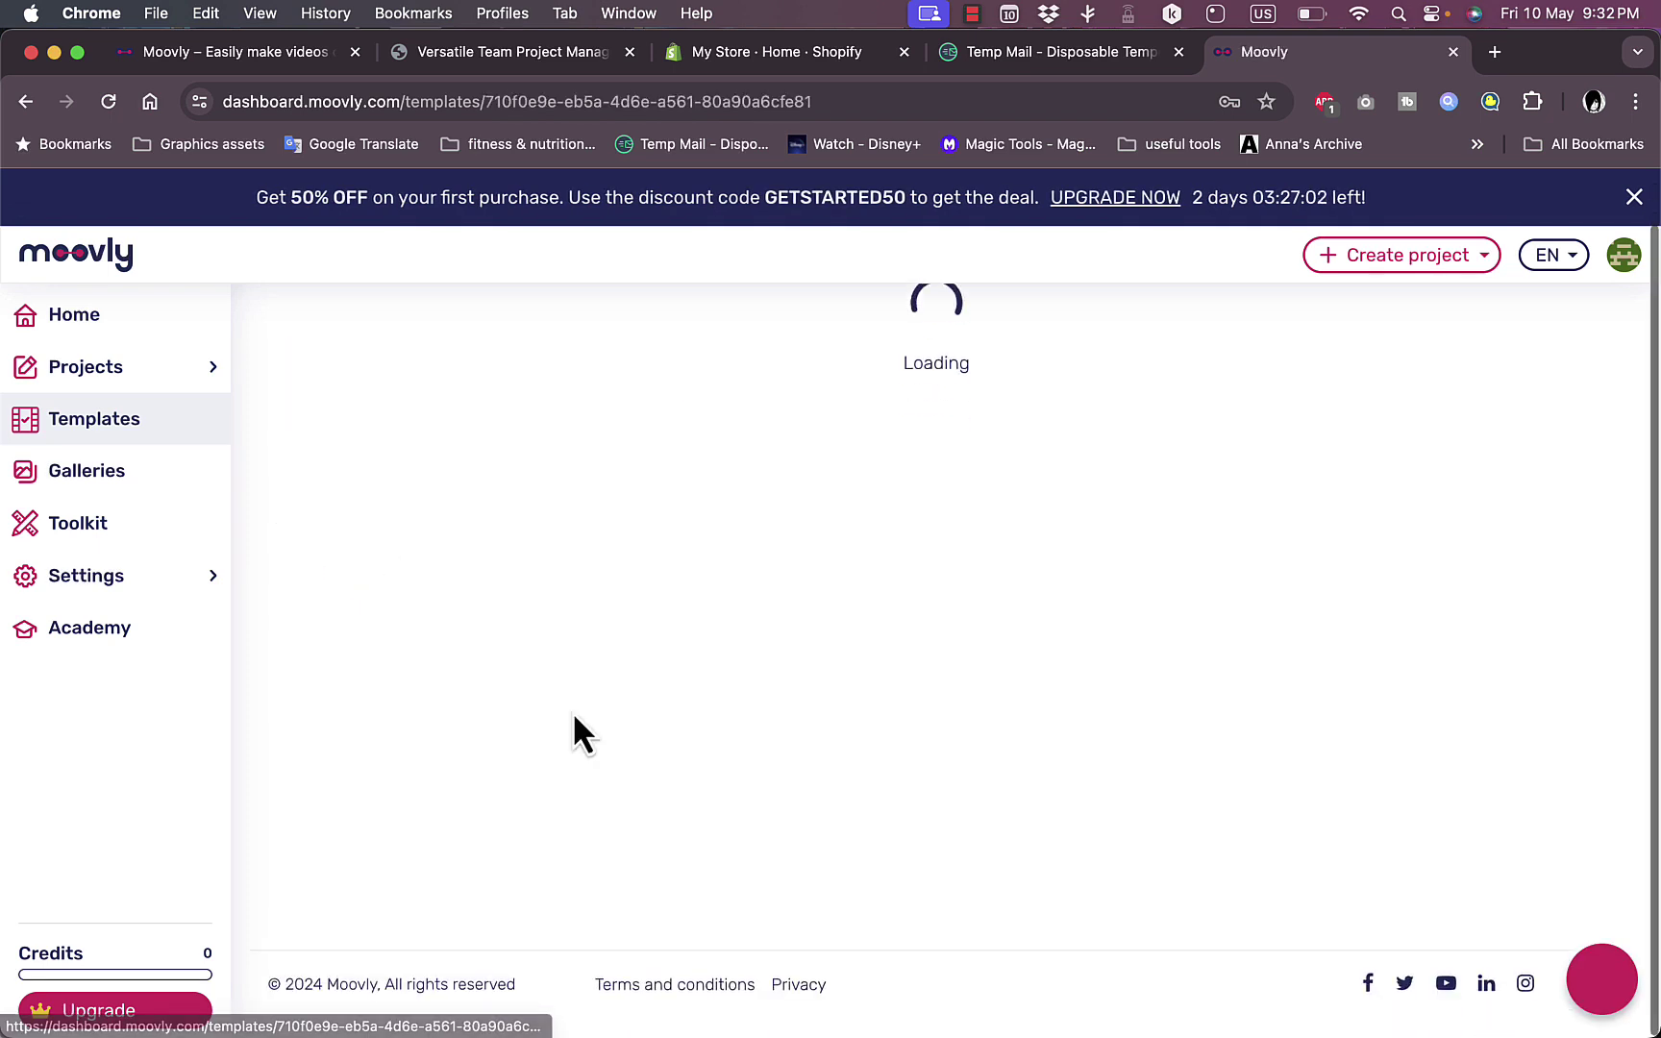
- View the Galleries and Toolkit pages, then the Profile settings showing the Free subscription
left_click(88, 487)
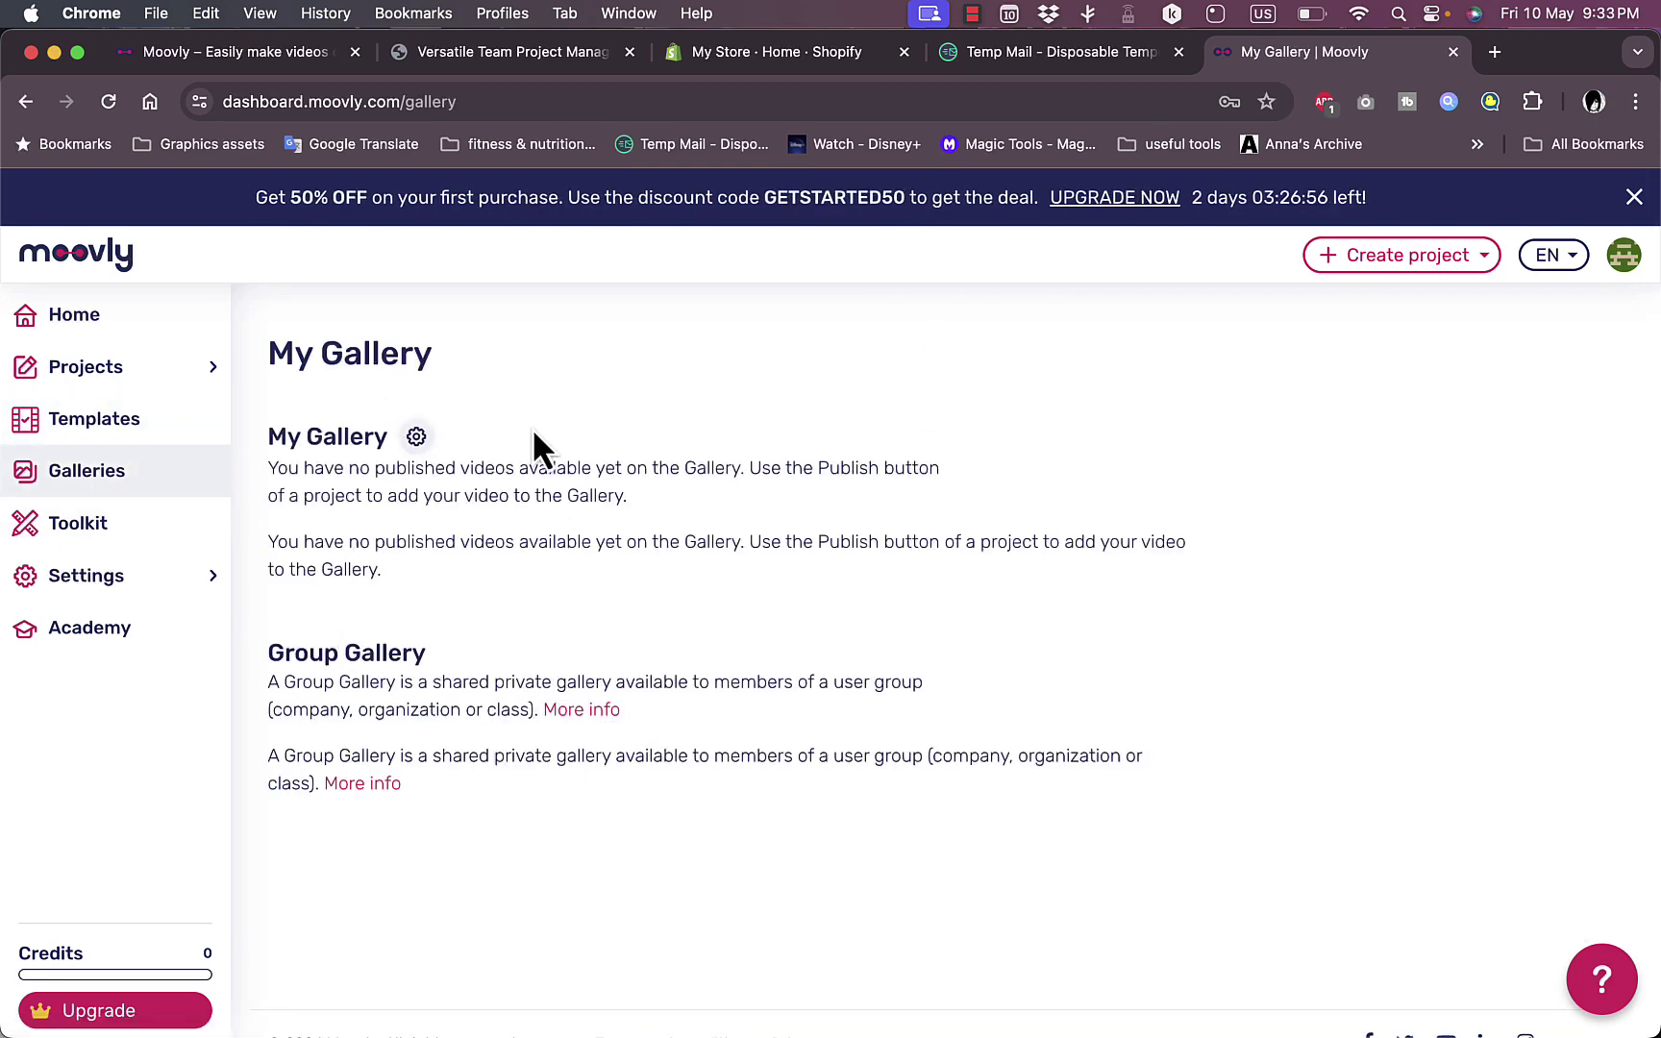
left_click(77, 531)
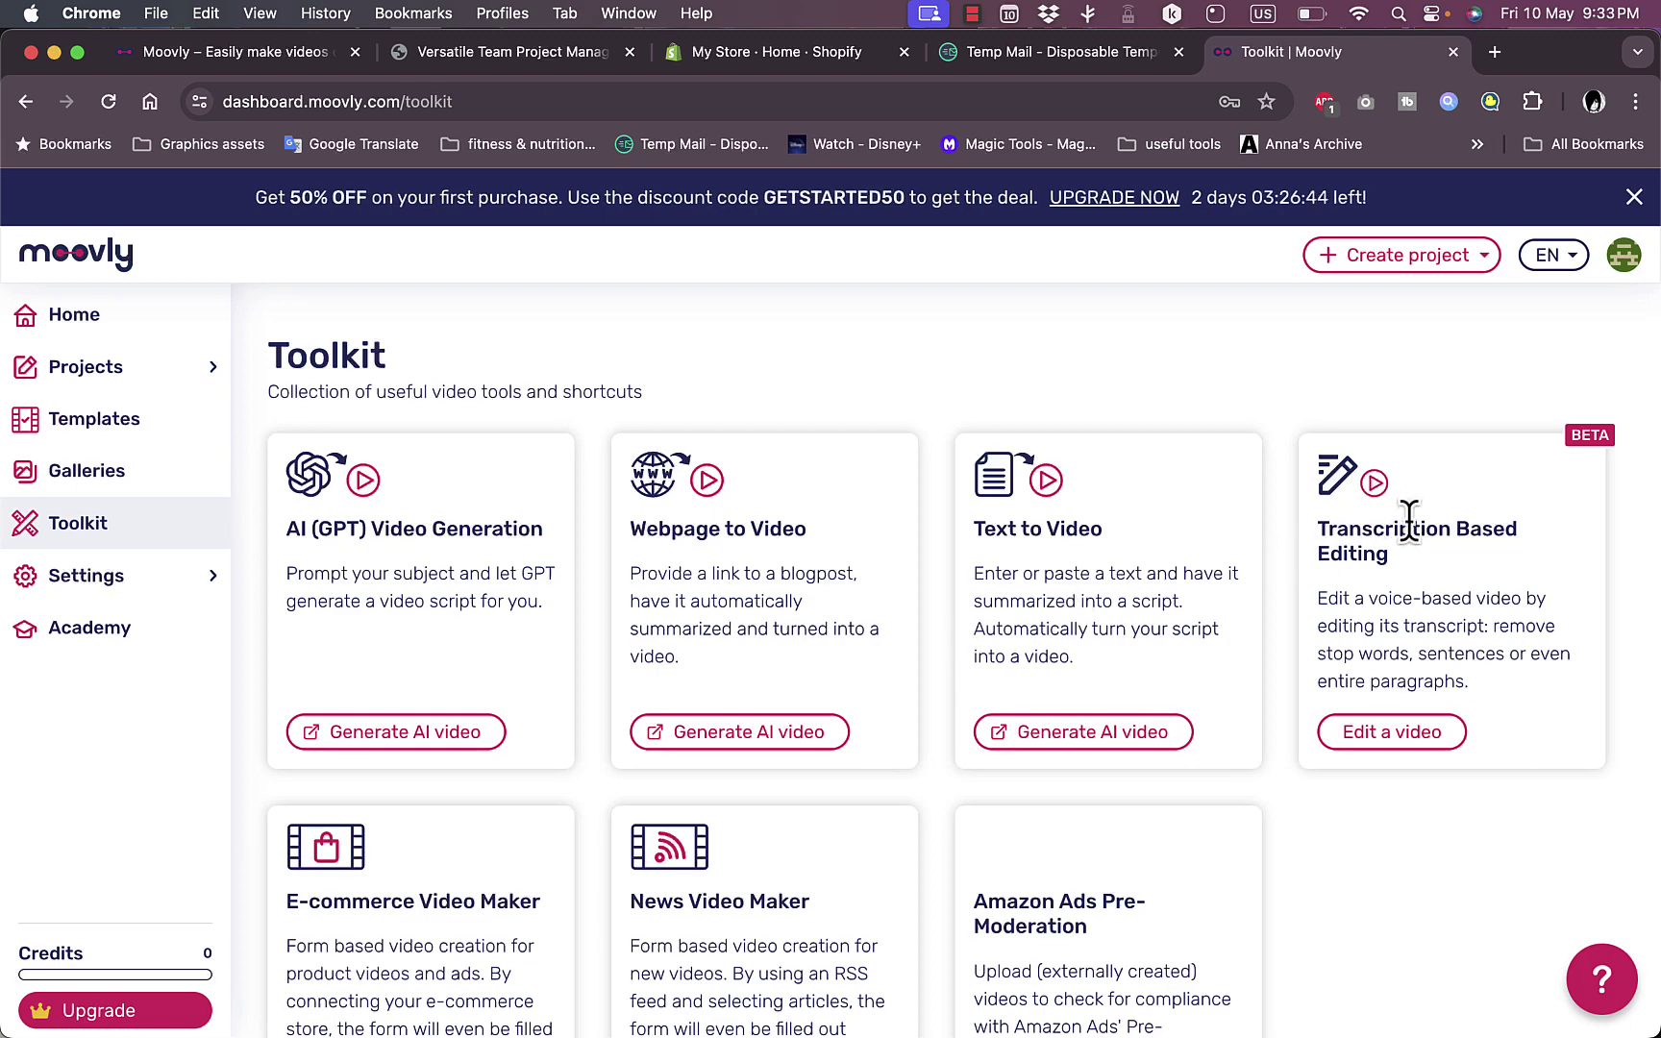
scroll(1208, 615, "down", 3)
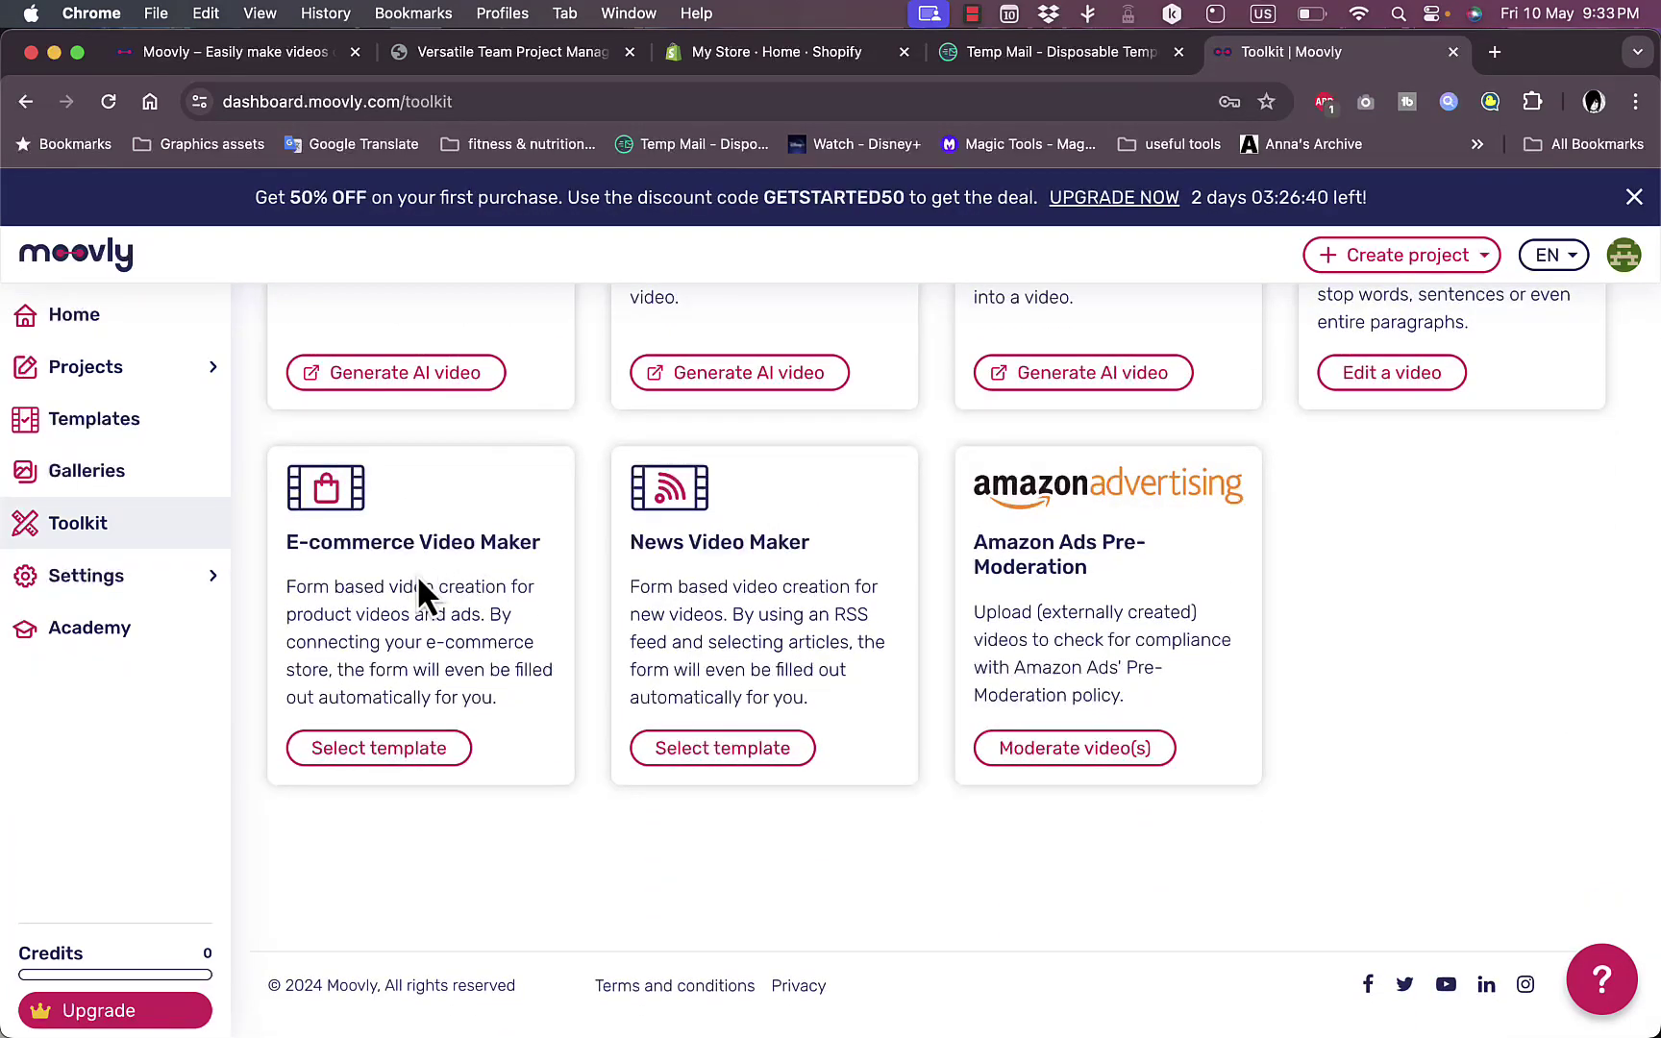
left_click(134, 595)
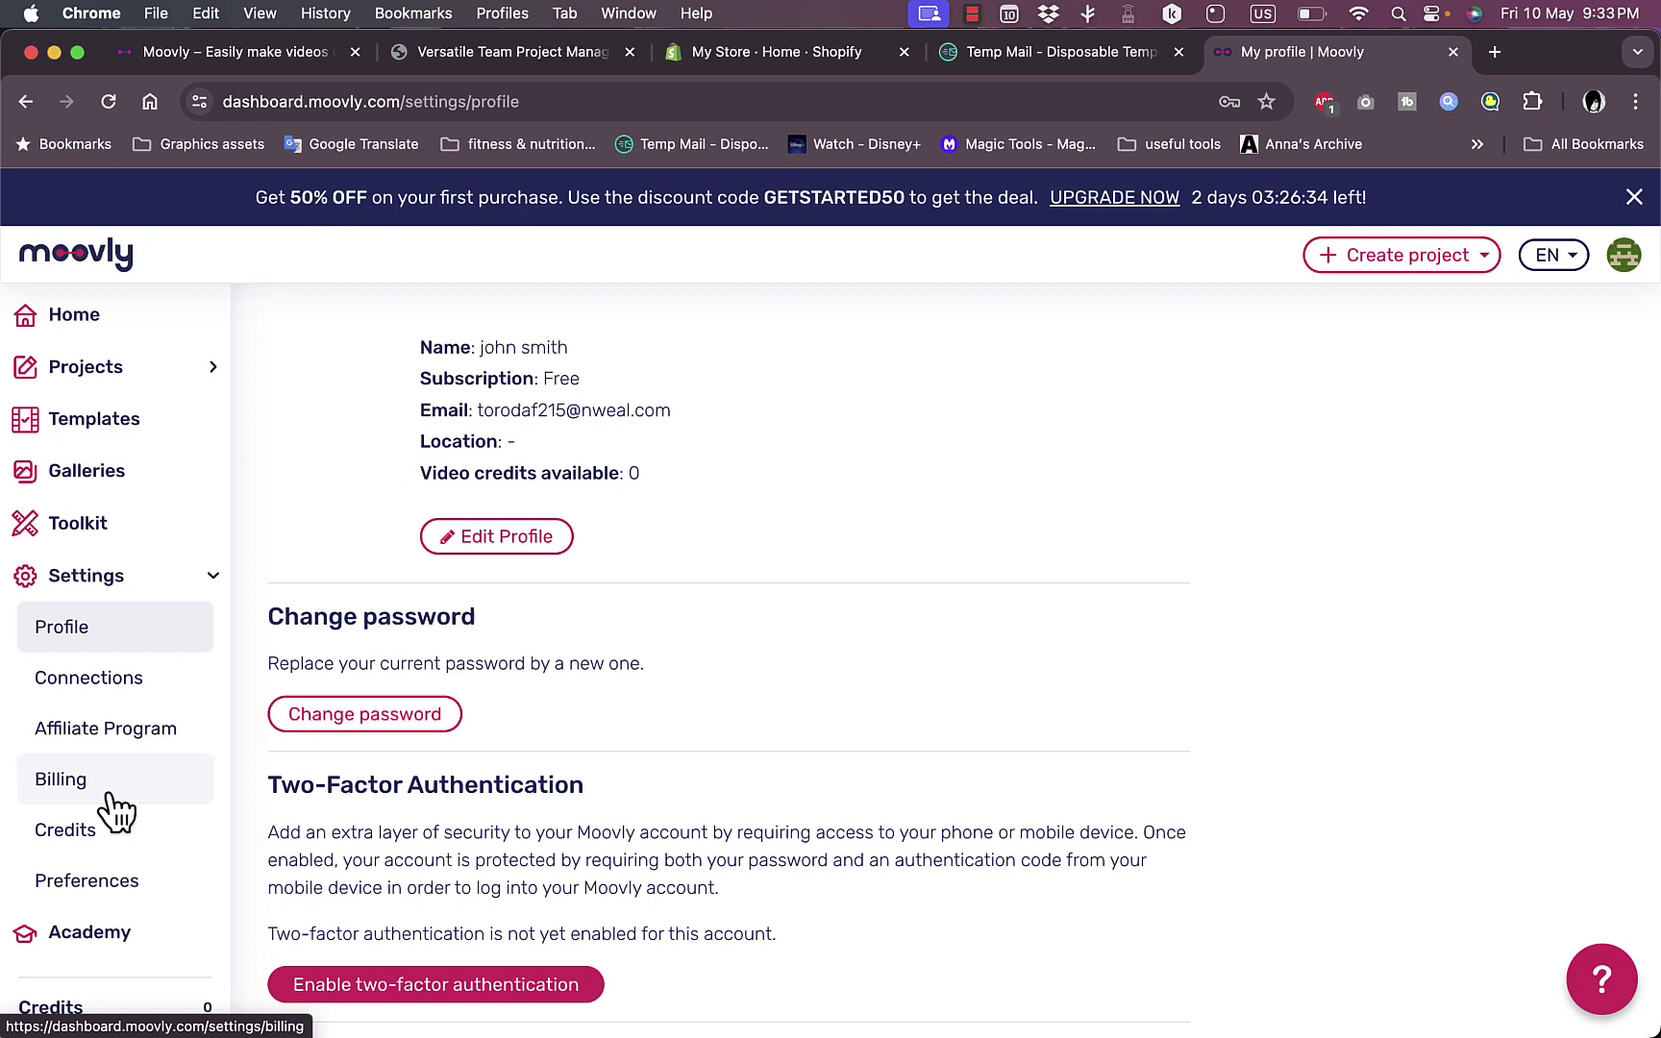
scroll(122, 884, "down", 1)
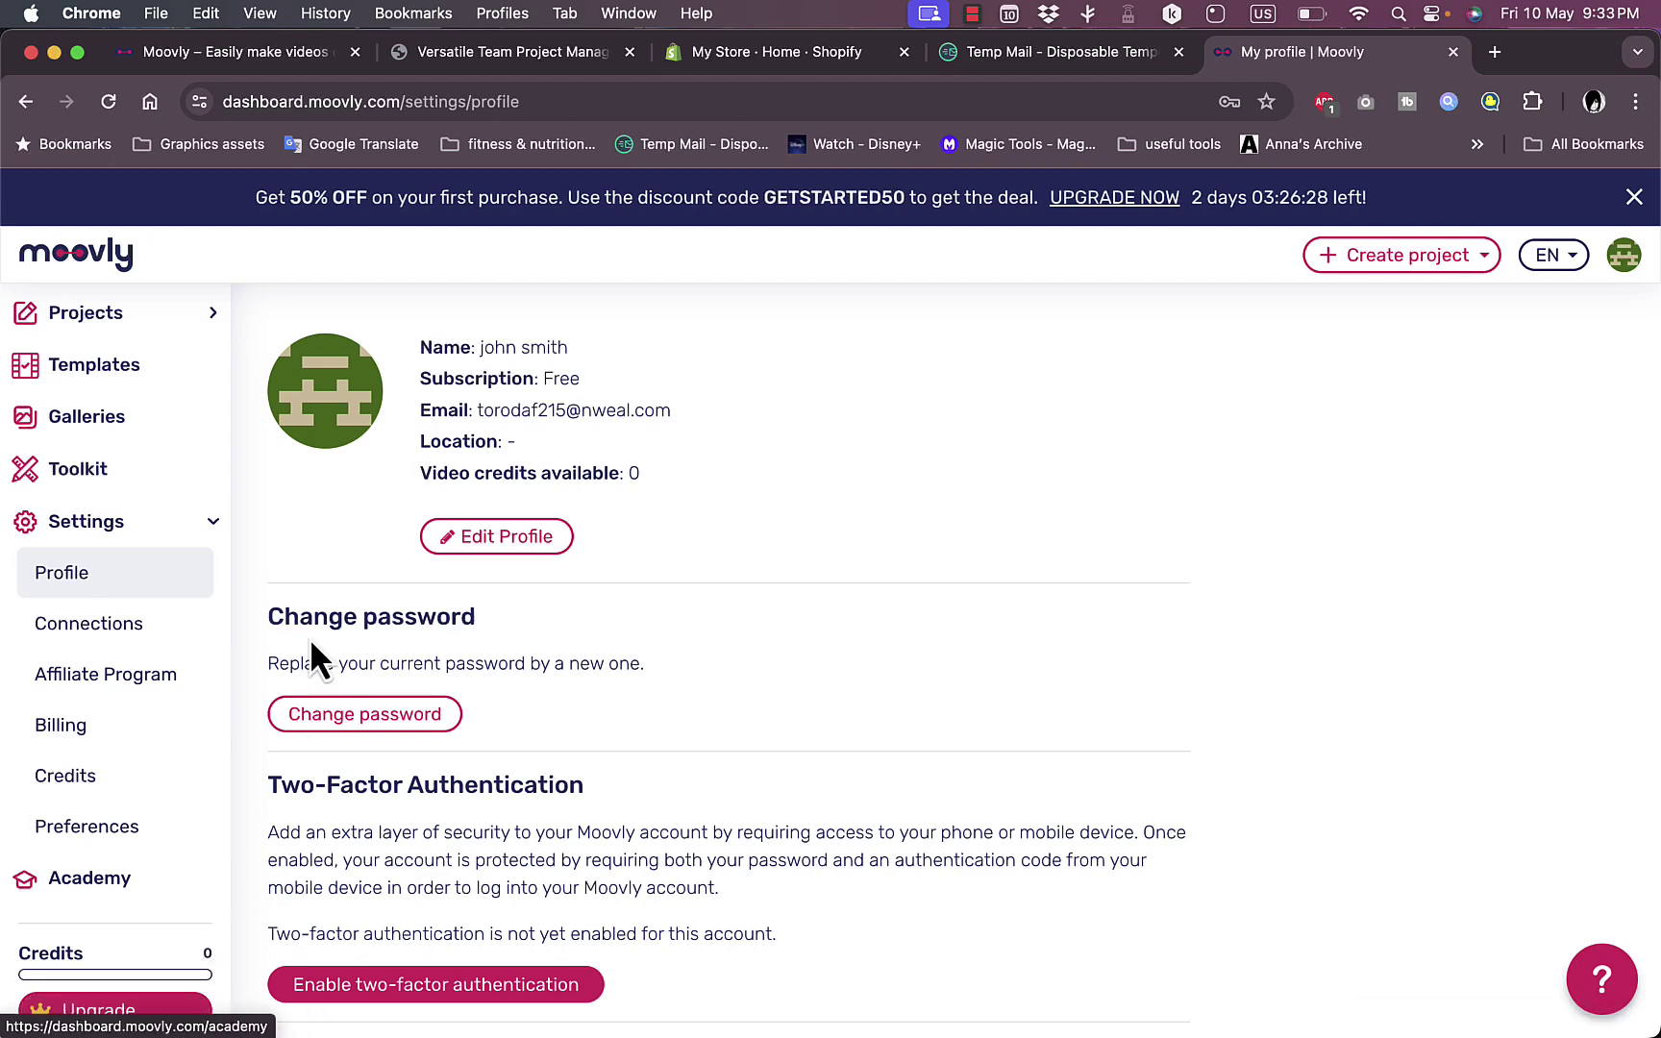
scroll(310, 639, "up", 1)
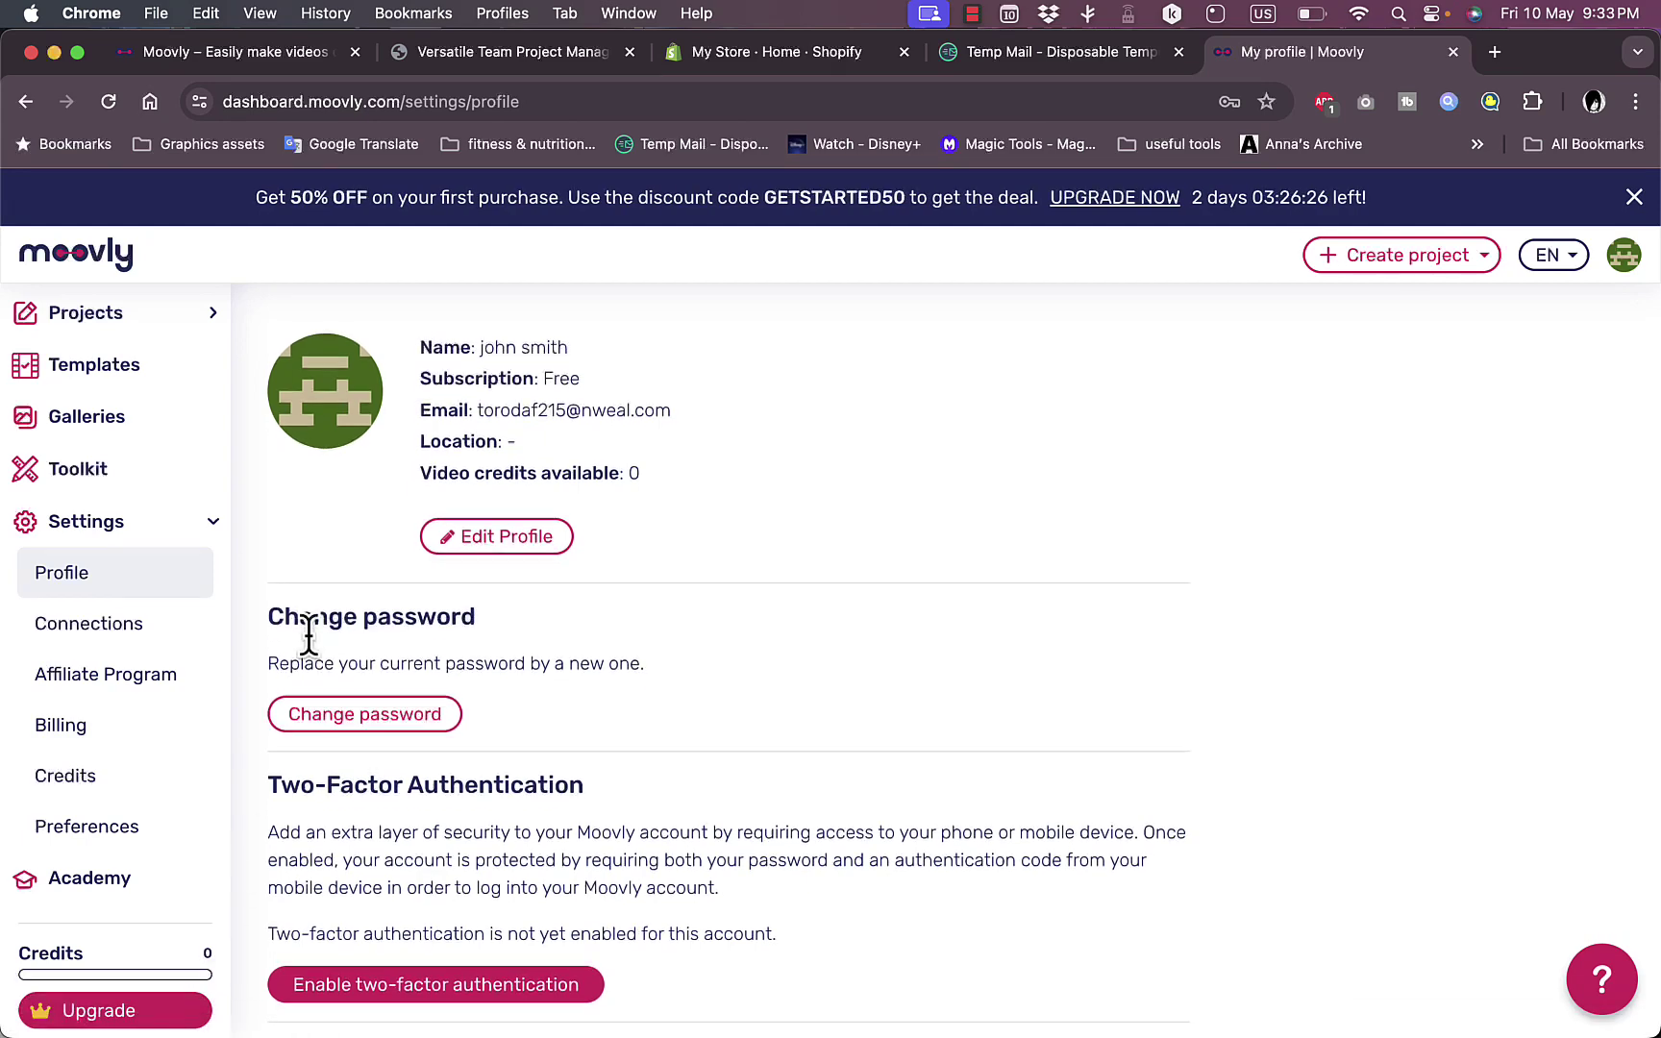
- Filter templates to the Explainer theme and open the Doodle Animation template
left_click(119, 375)
scroll(545, 620, "down", 2)
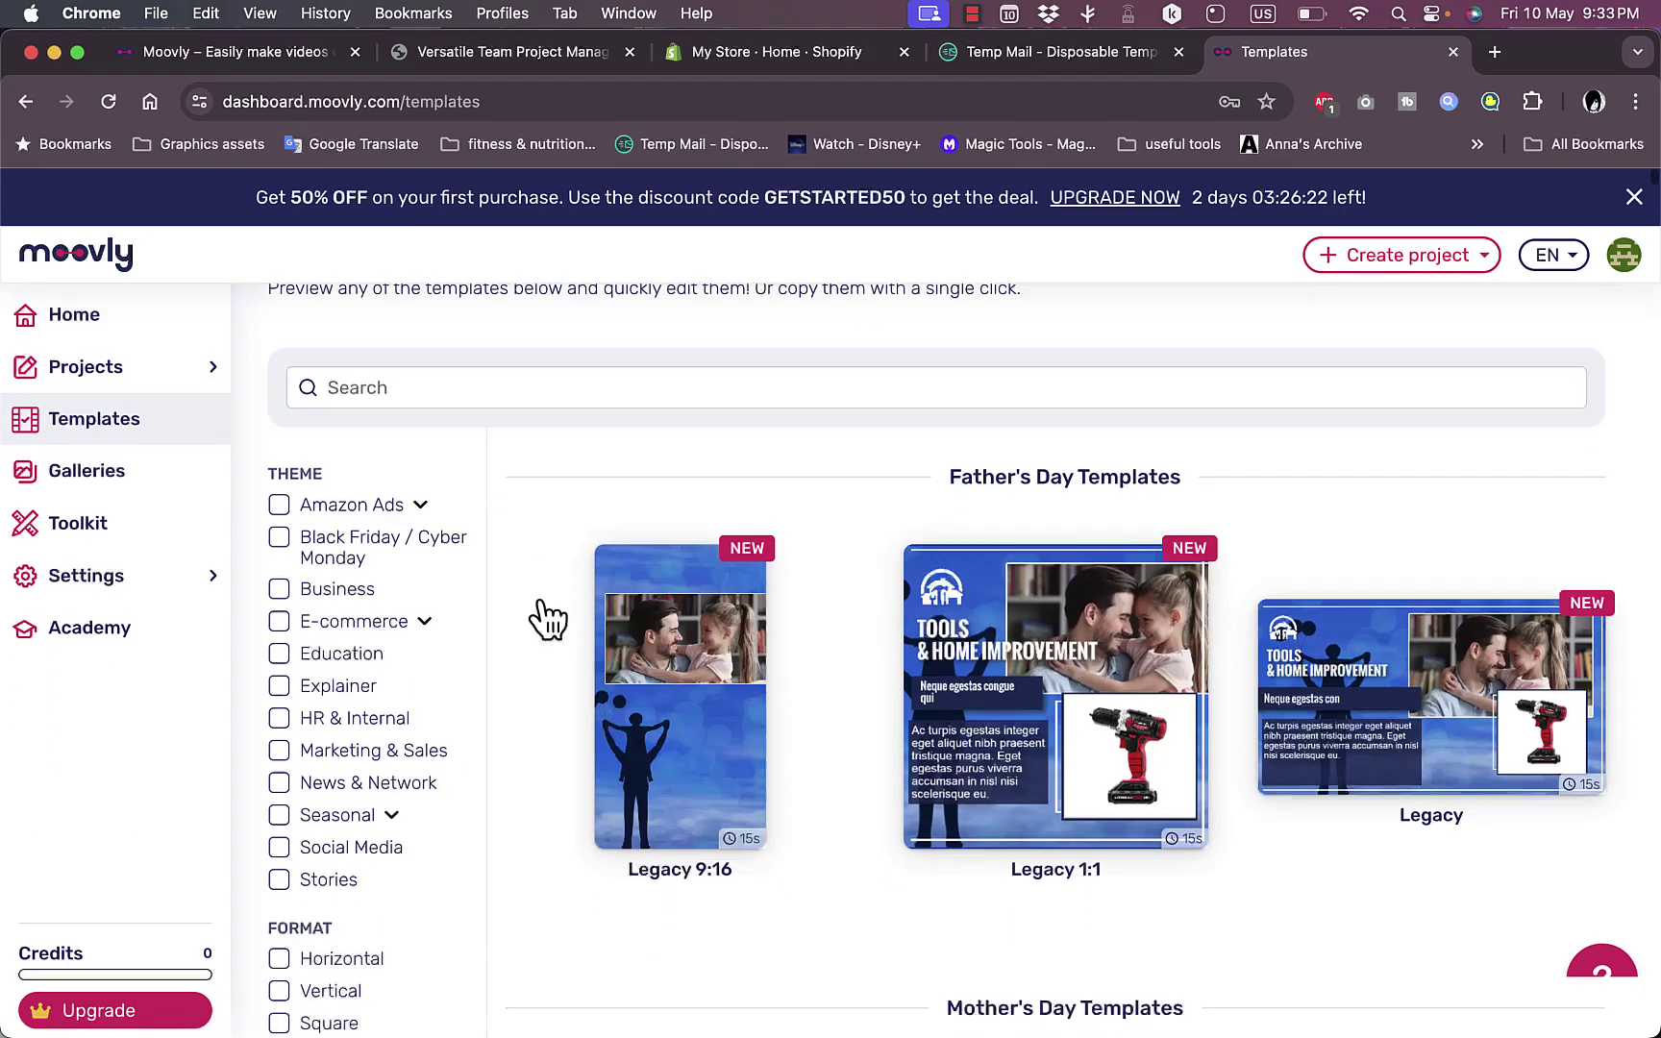
scroll(548, 620, "down", 3)
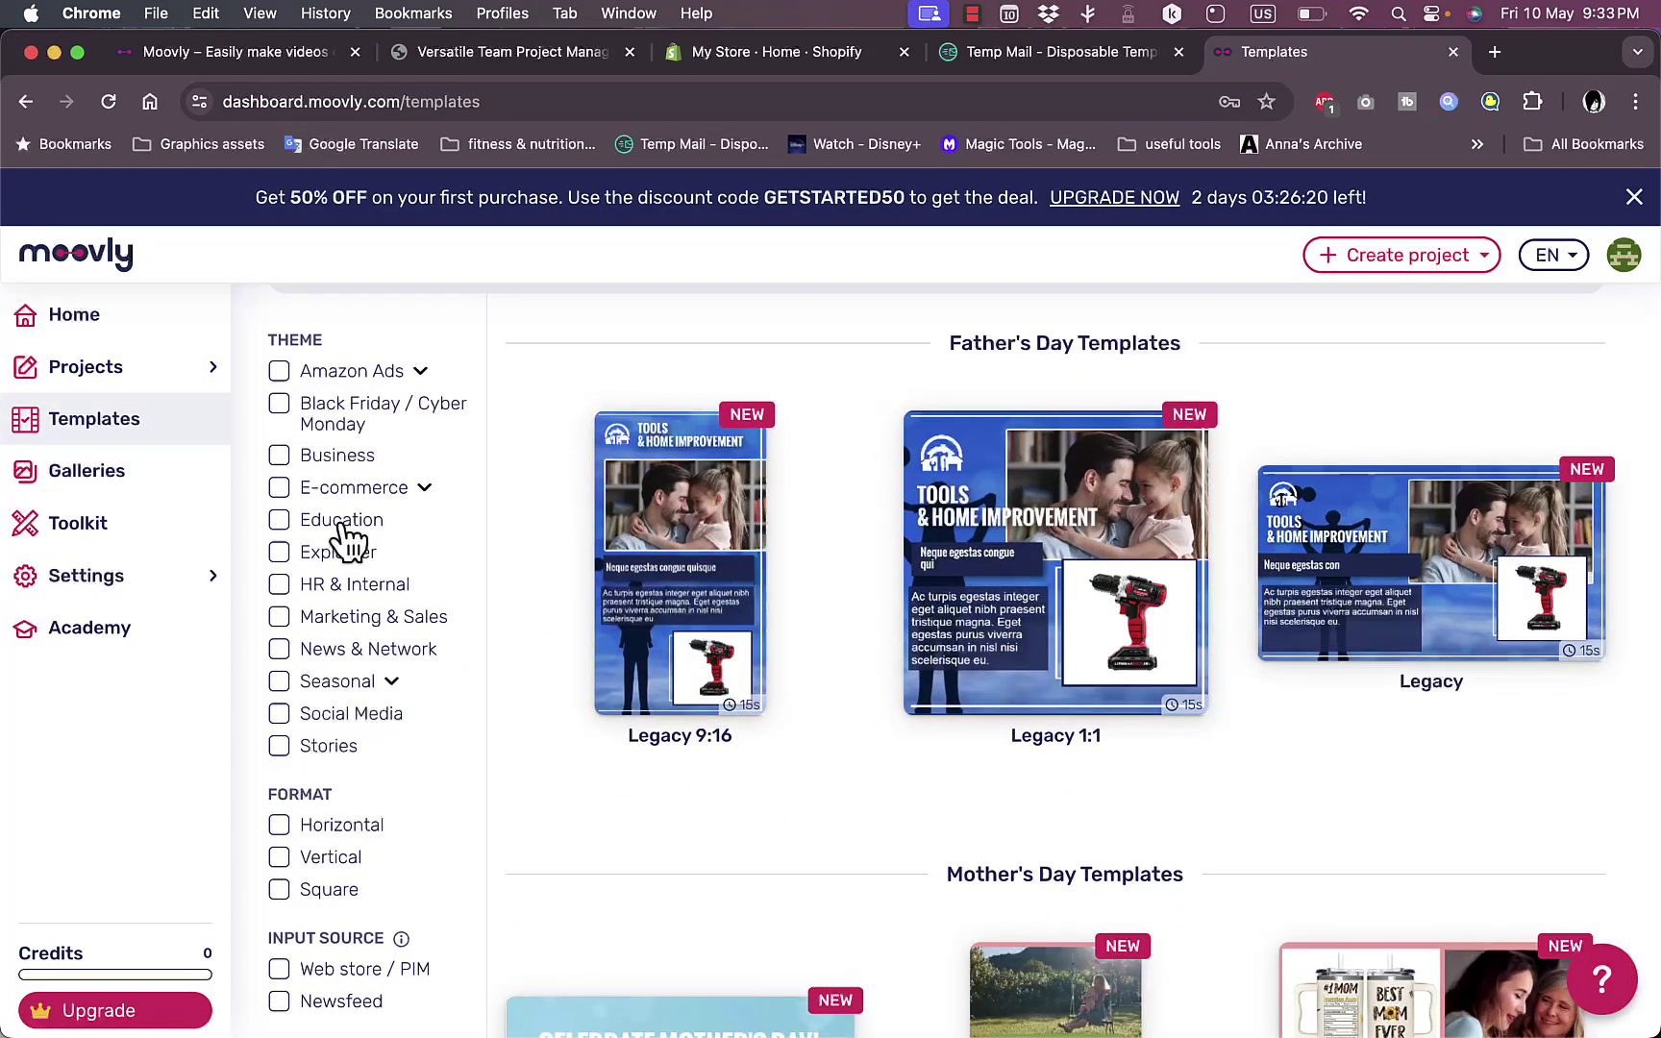
left_click(341, 554)
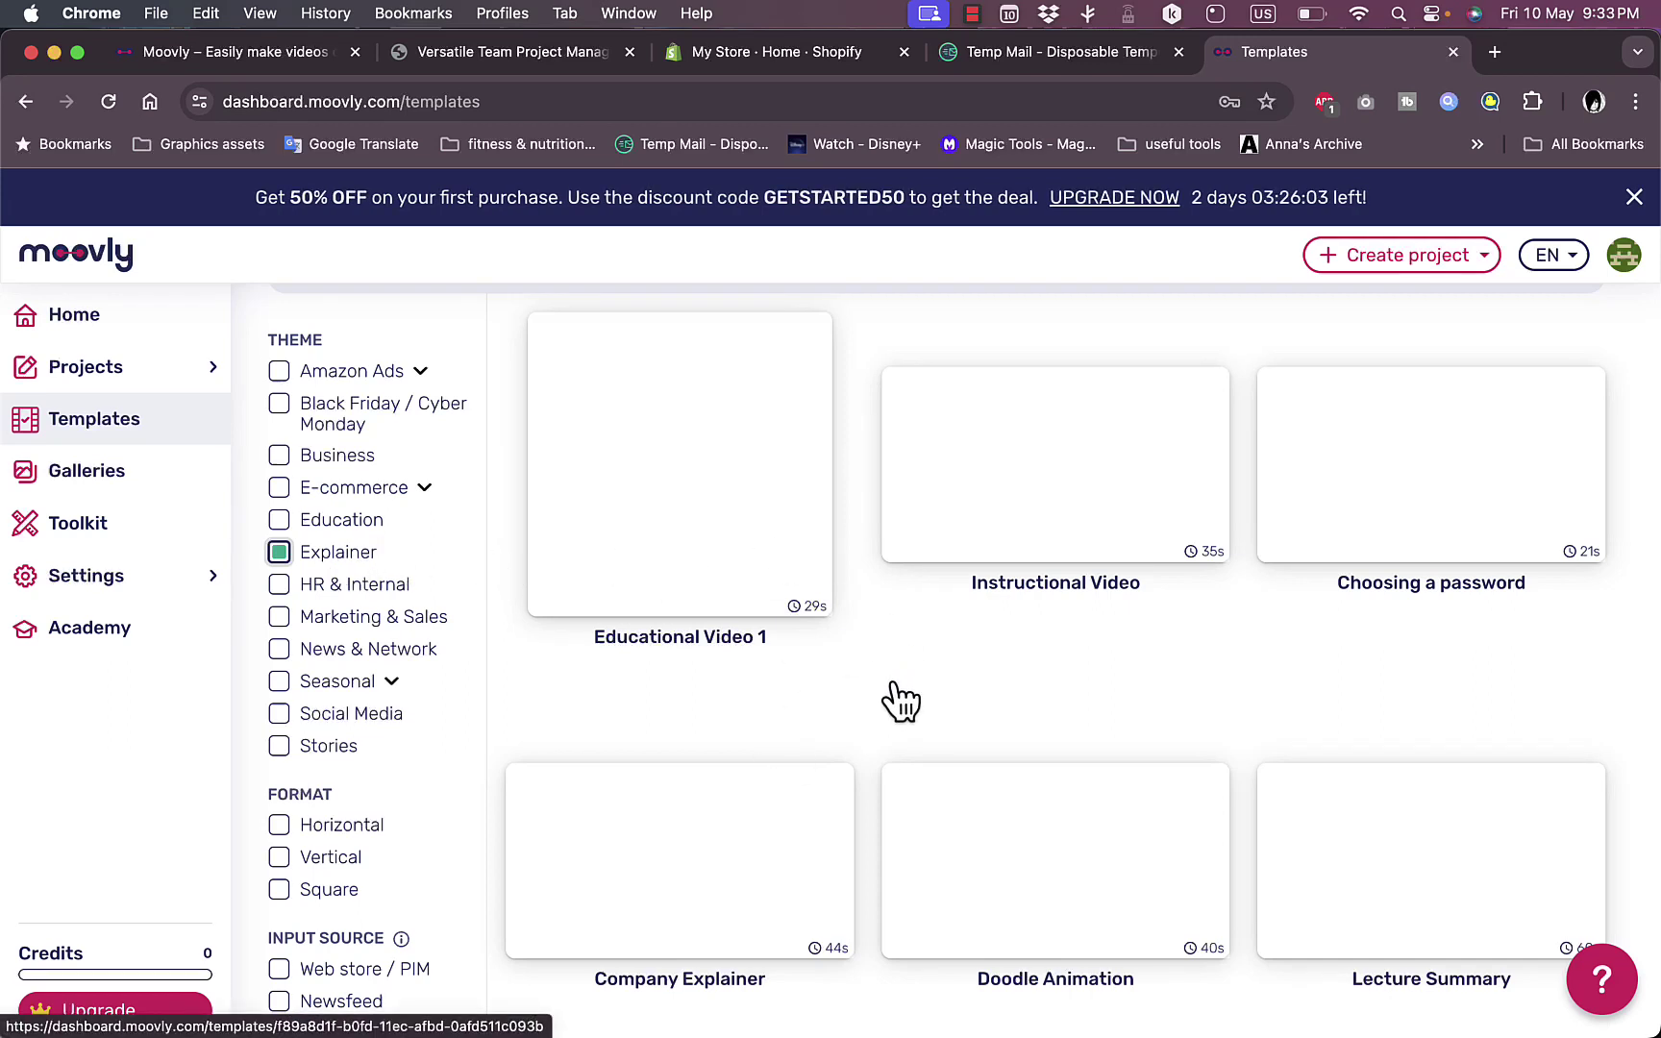
scroll(880, 735, "down", 2)
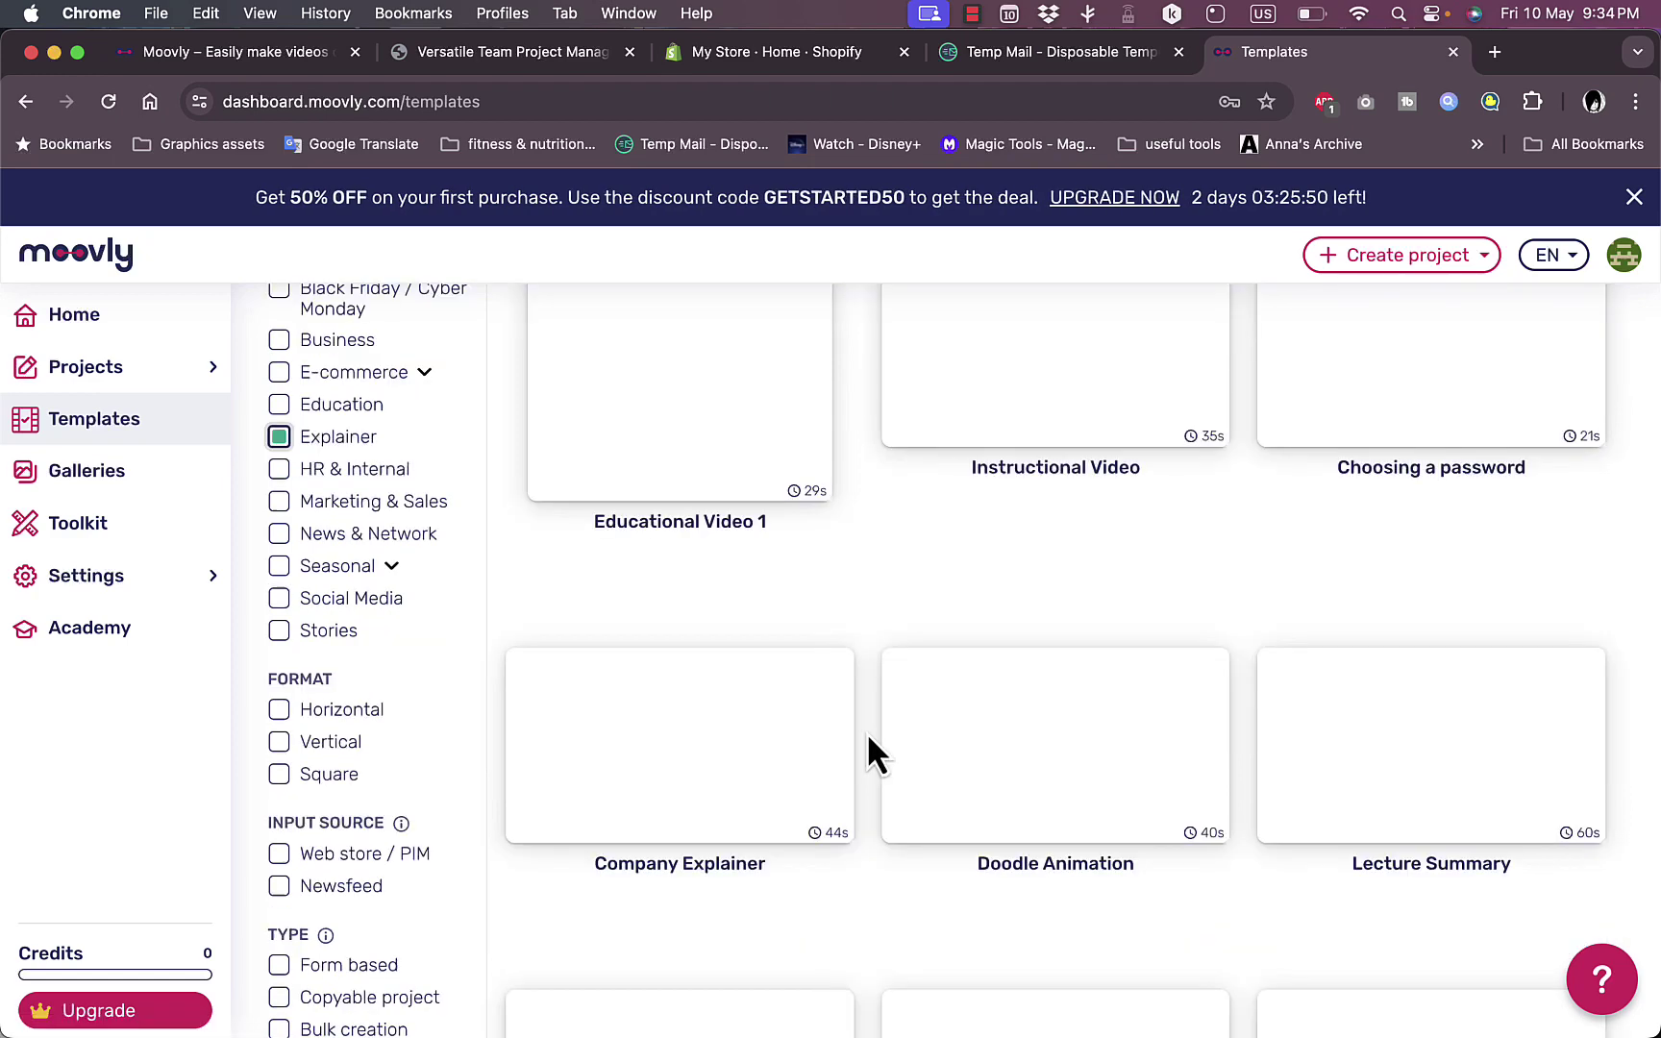
left_click(1051, 793)
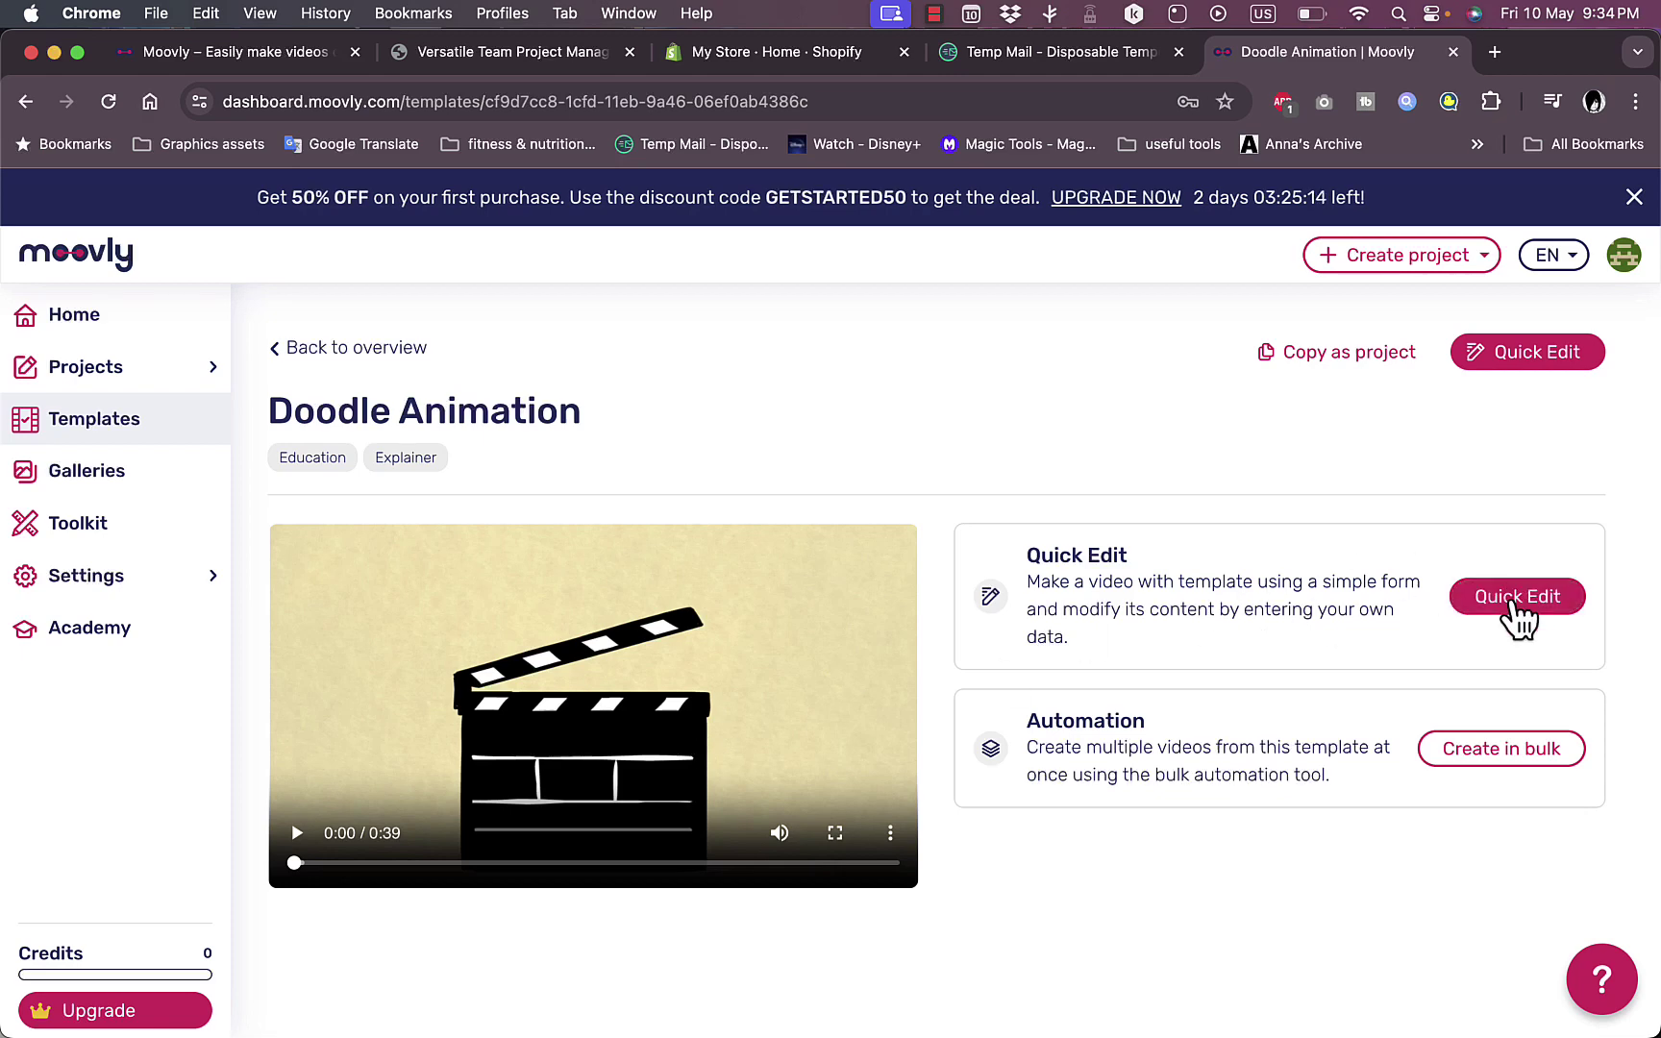
- Open Quick Edit for Doodle Animation and review its Introduction, Quote, 3 Ideas, Image and Conclusion sections
left_click(1512, 600)
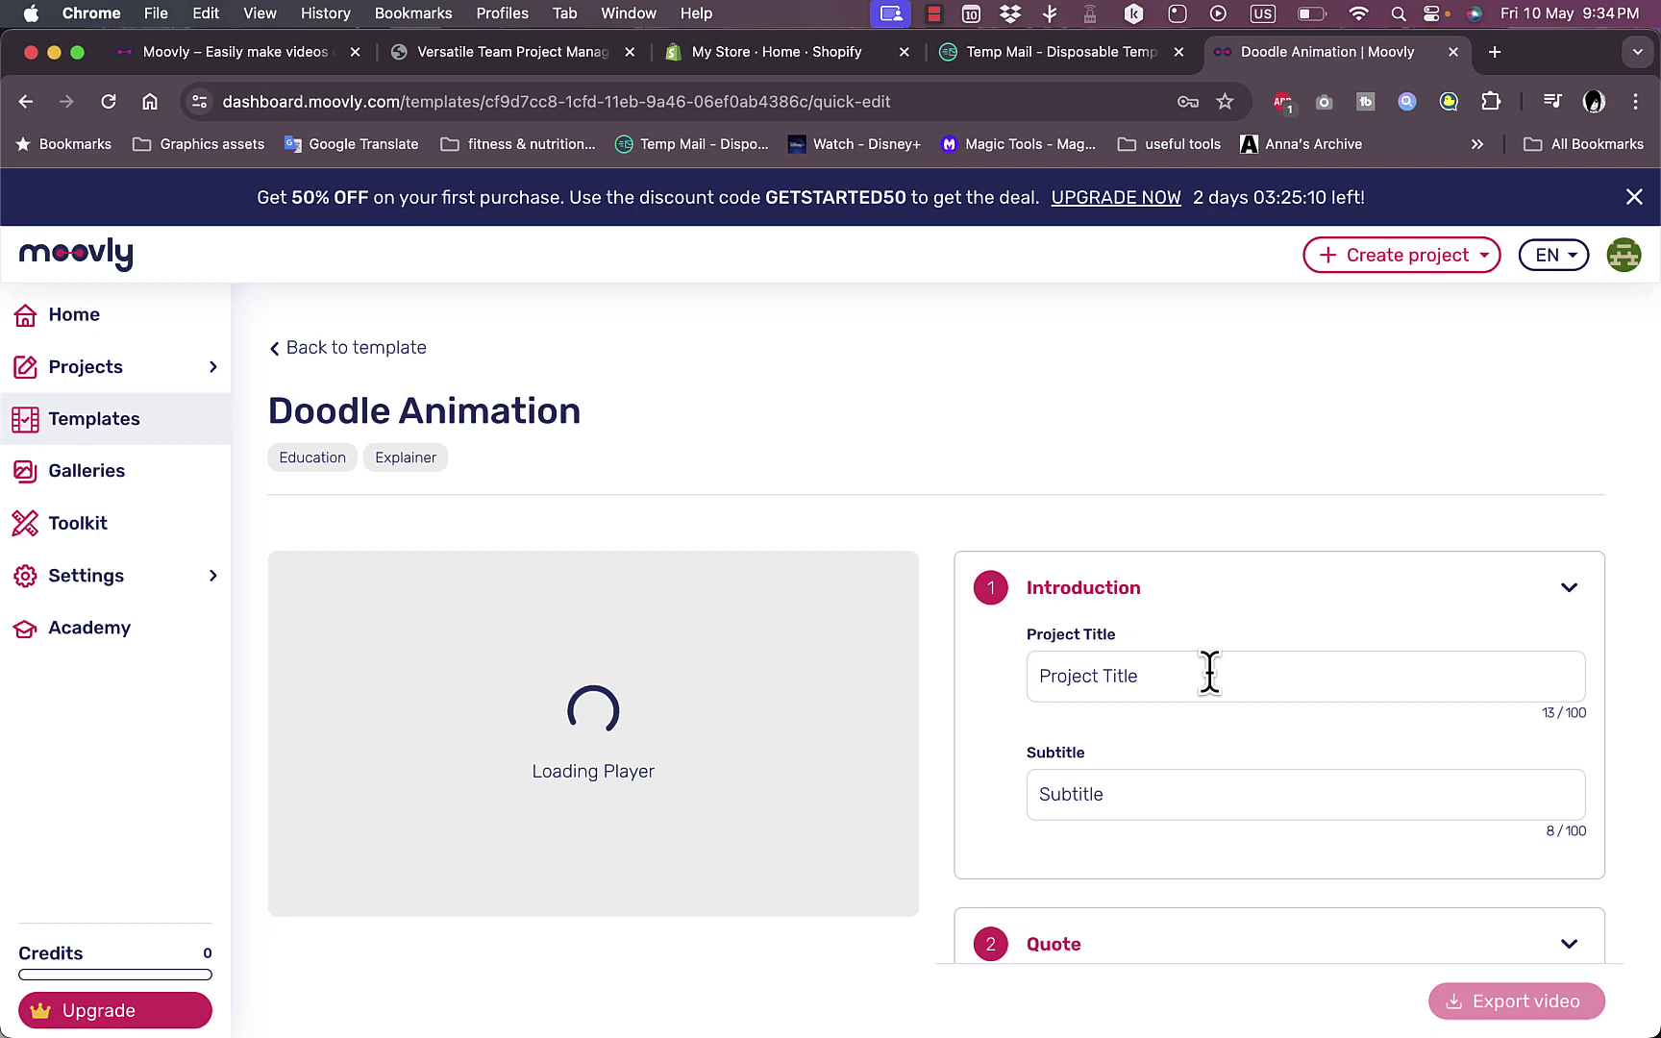
scroll(1201, 790, "down", 5)
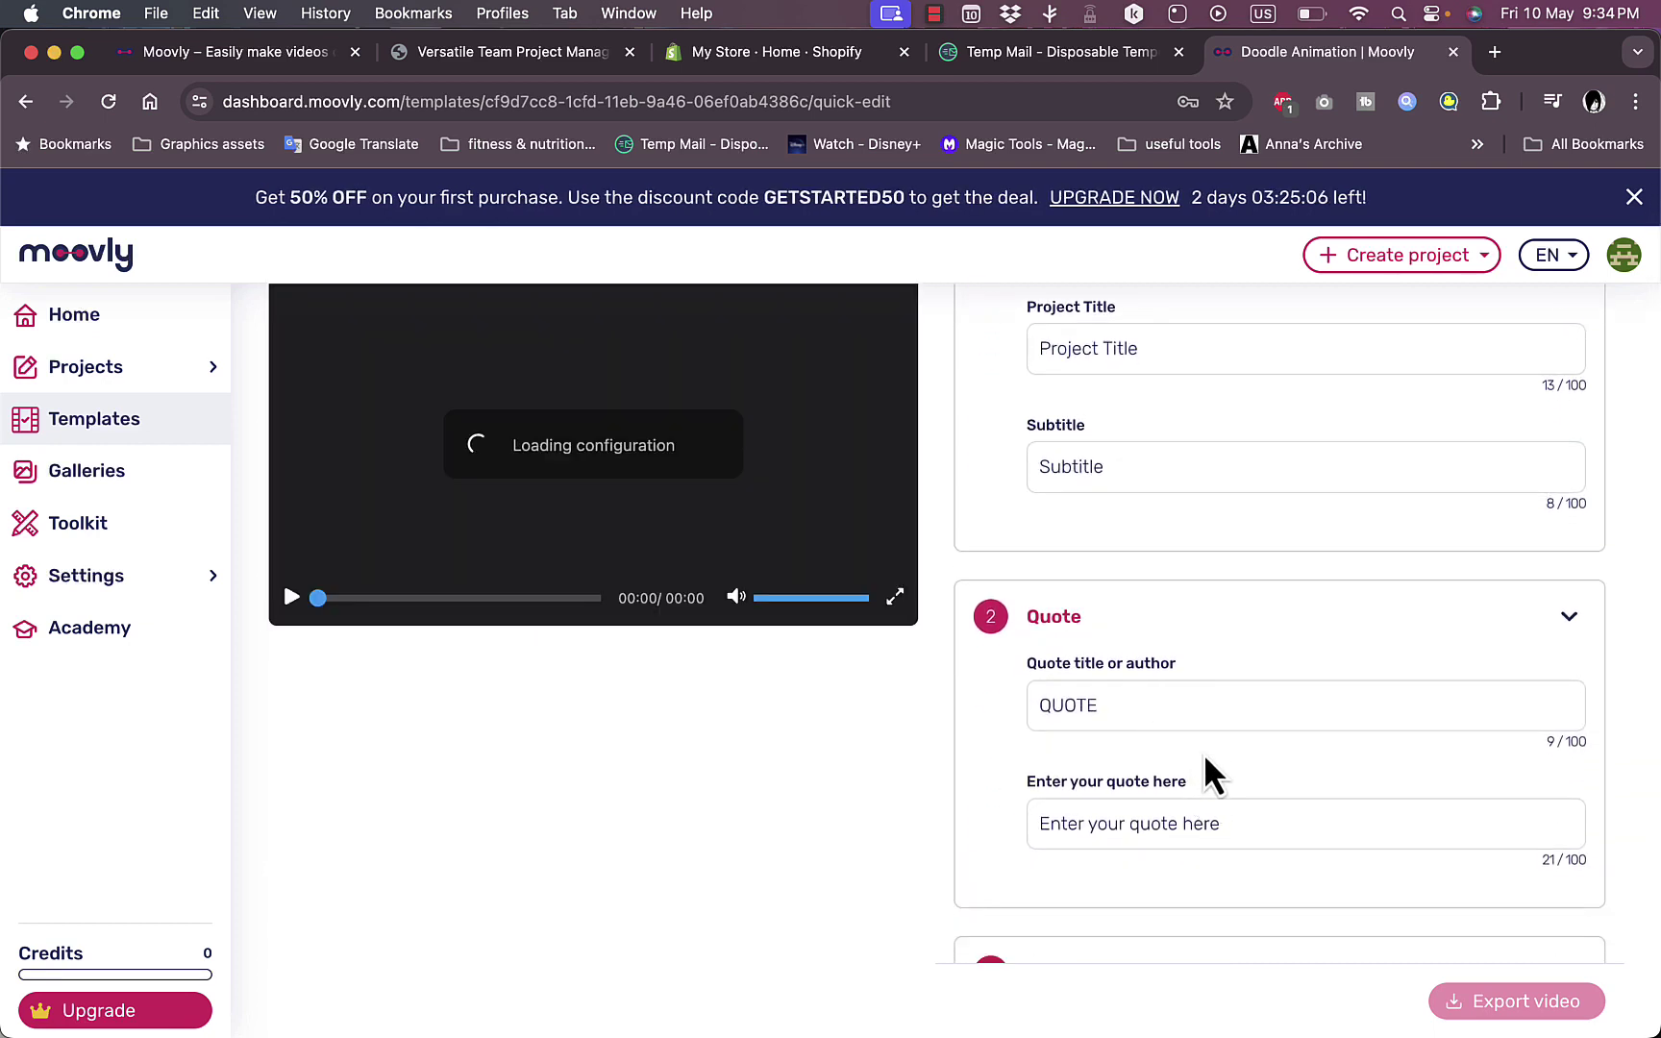
scroll(1209, 775, "down", 5)
scroll(1209, 774, "down", 2)
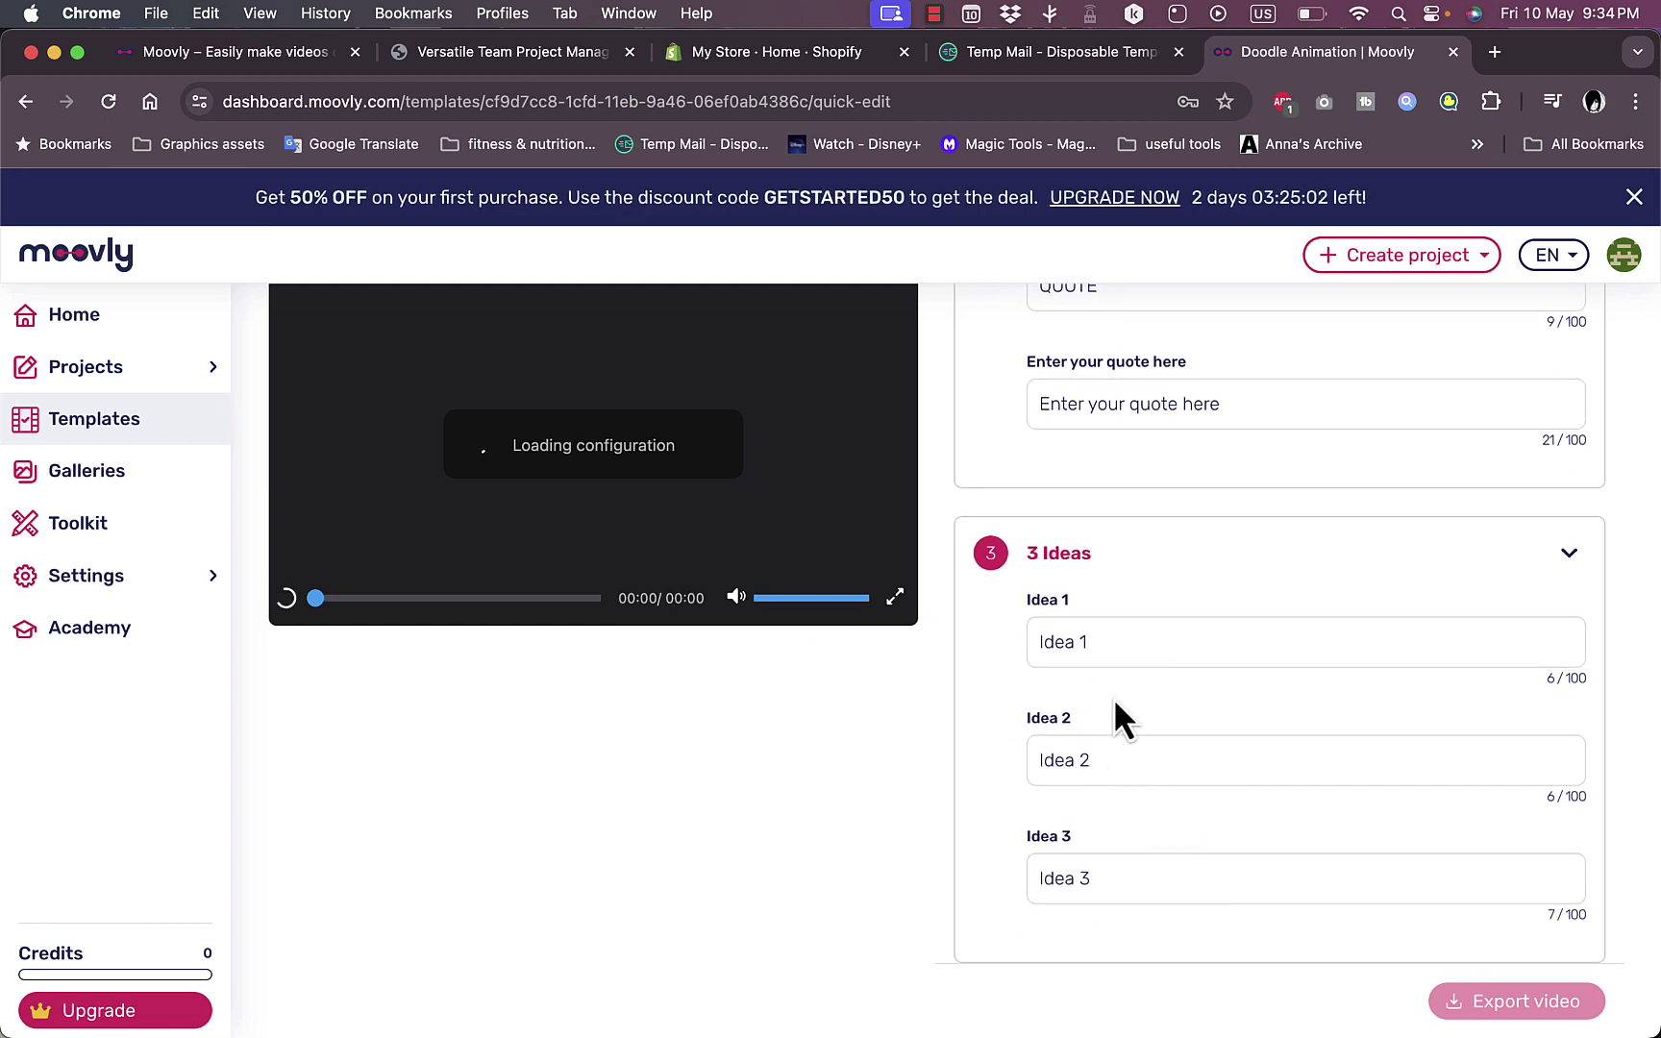
scroll(1120, 716, "down", 6)
scroll(1245, 789, "down", 8)
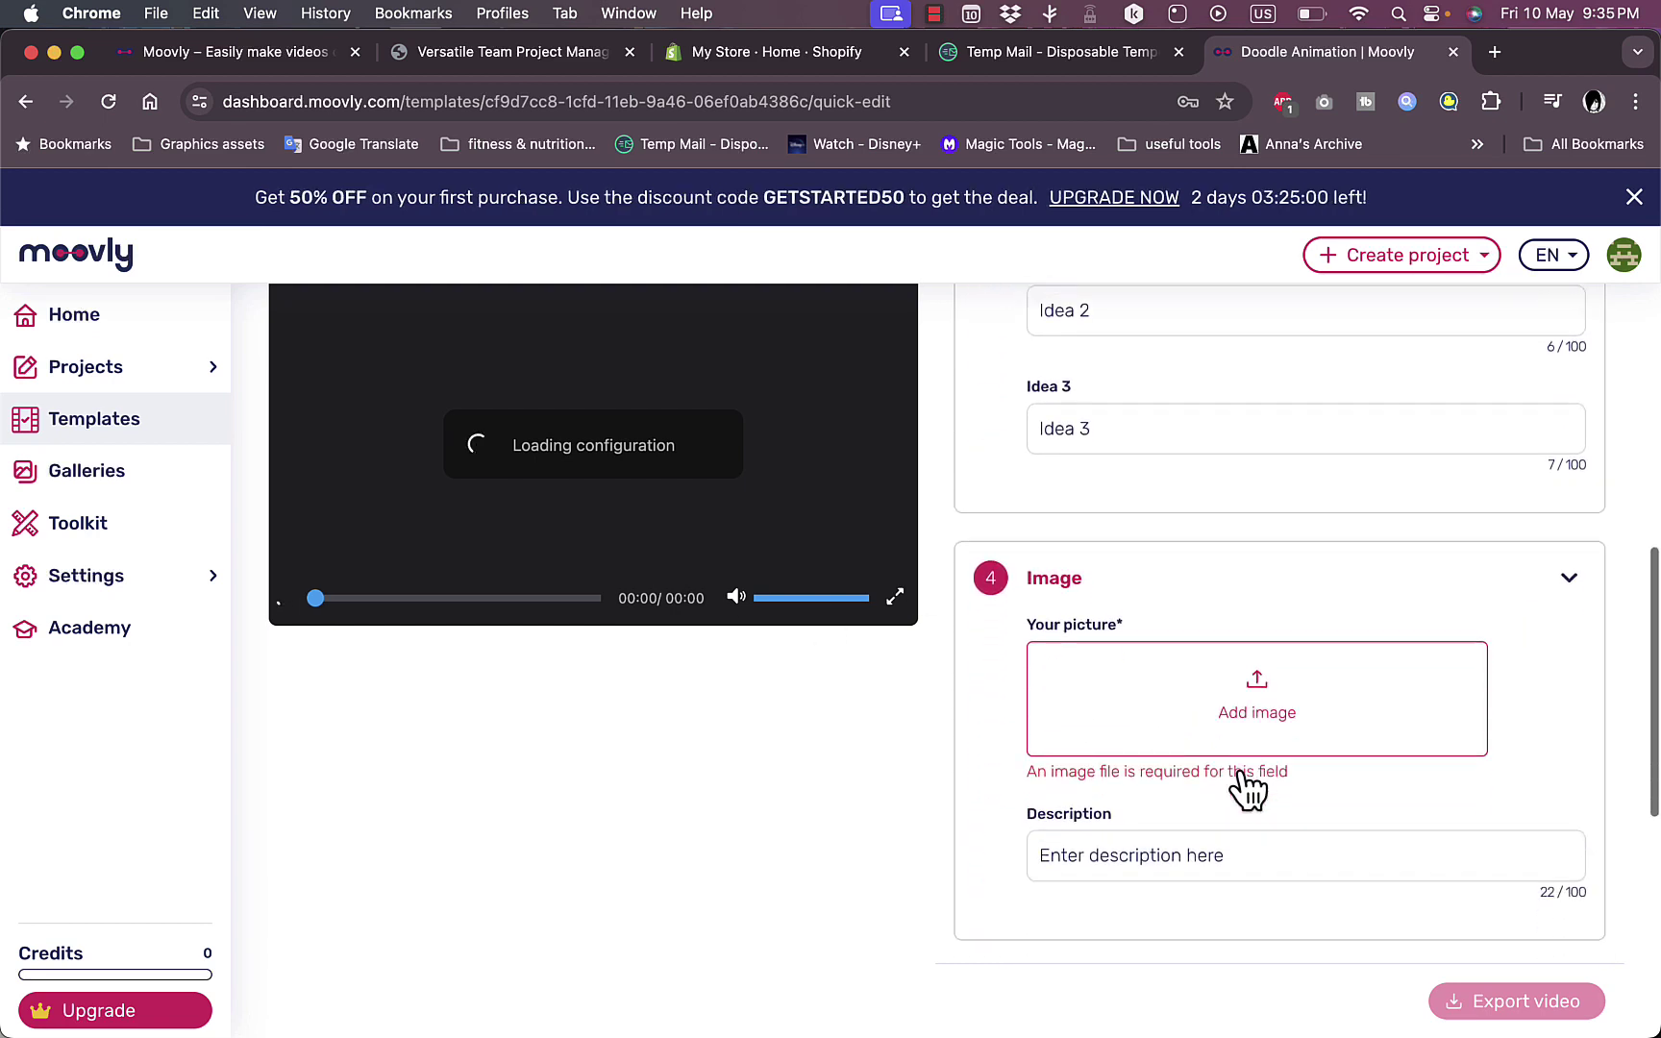
scroll(1245, 789, "down", 6)
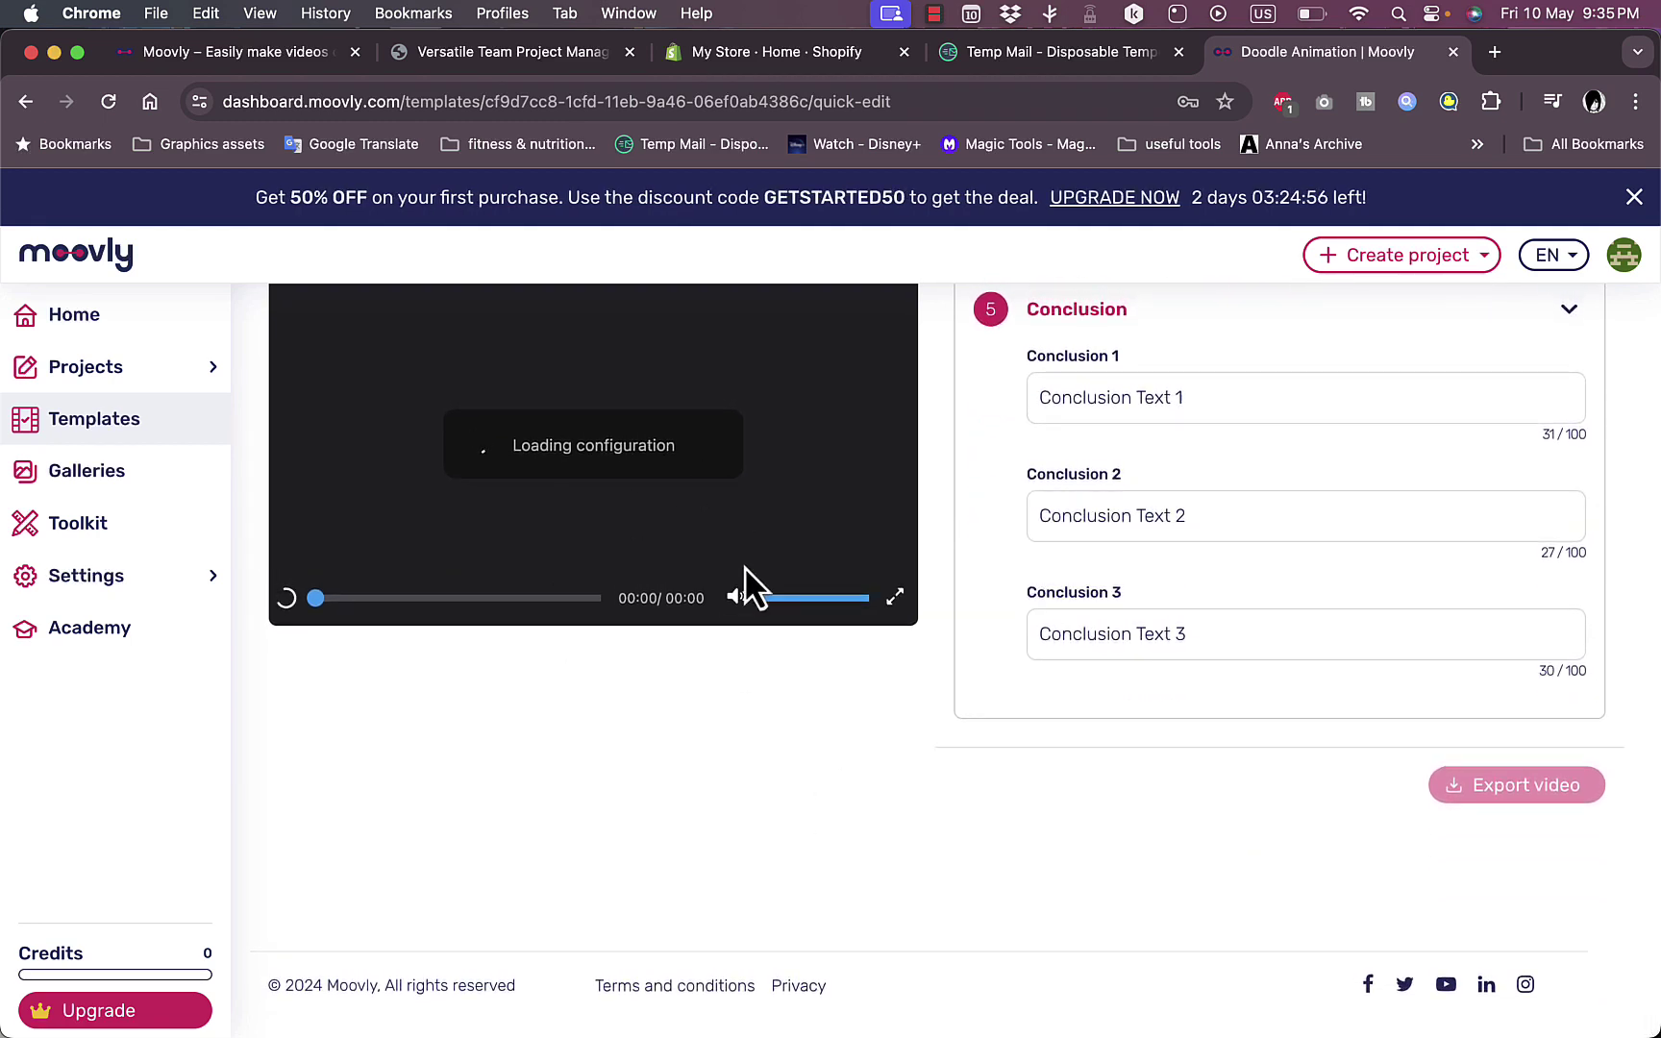
scroll(1119, 576, "up", 10)
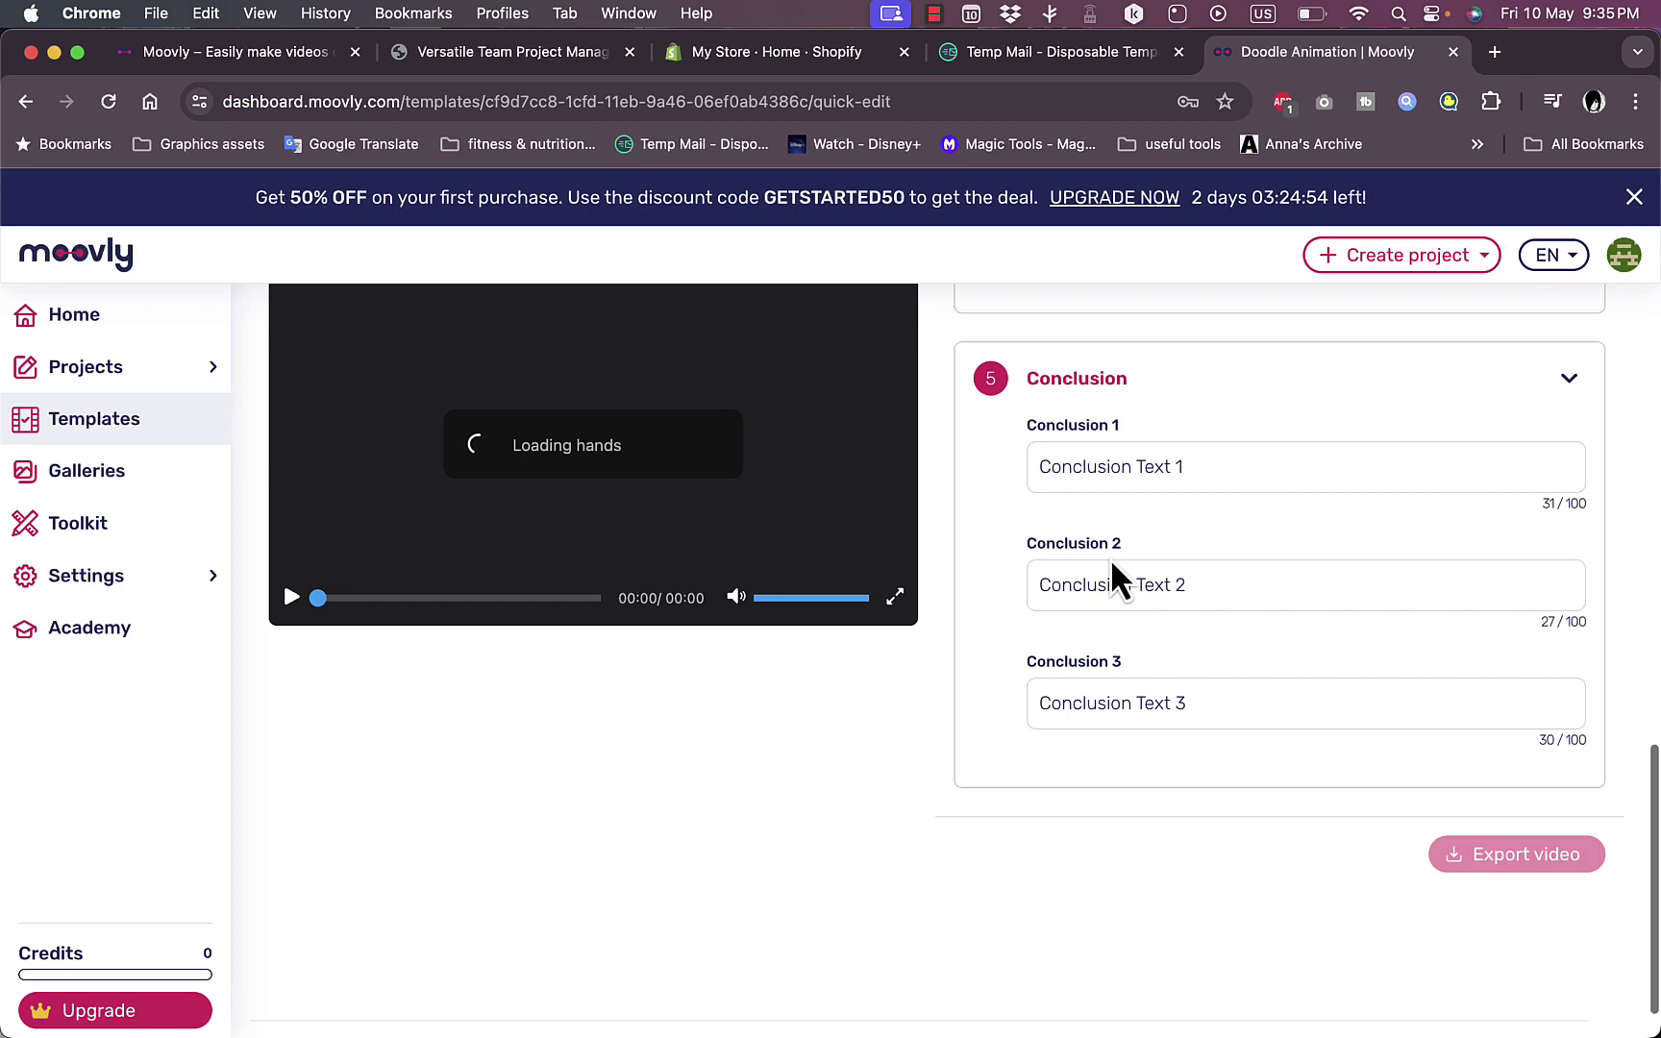
scroll(1115, 577, "up", 8)
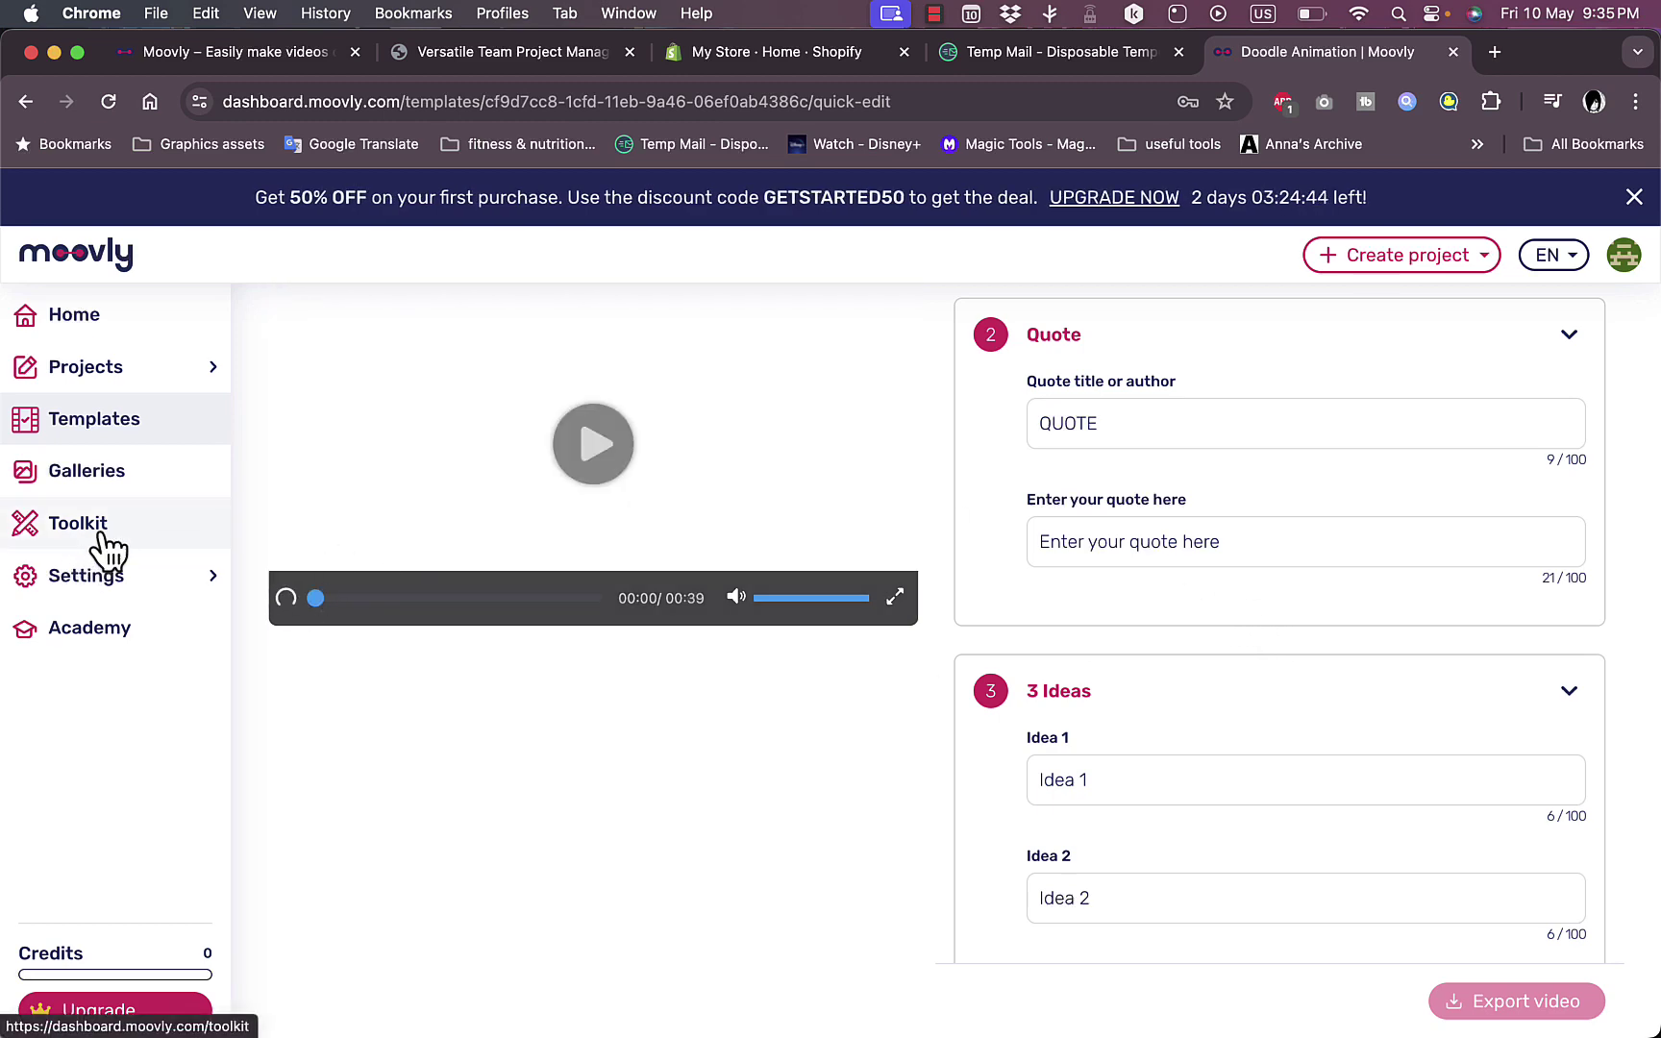
- From Toolkit, start a Text to Video generation using AI script generation
left_click(103, 533)
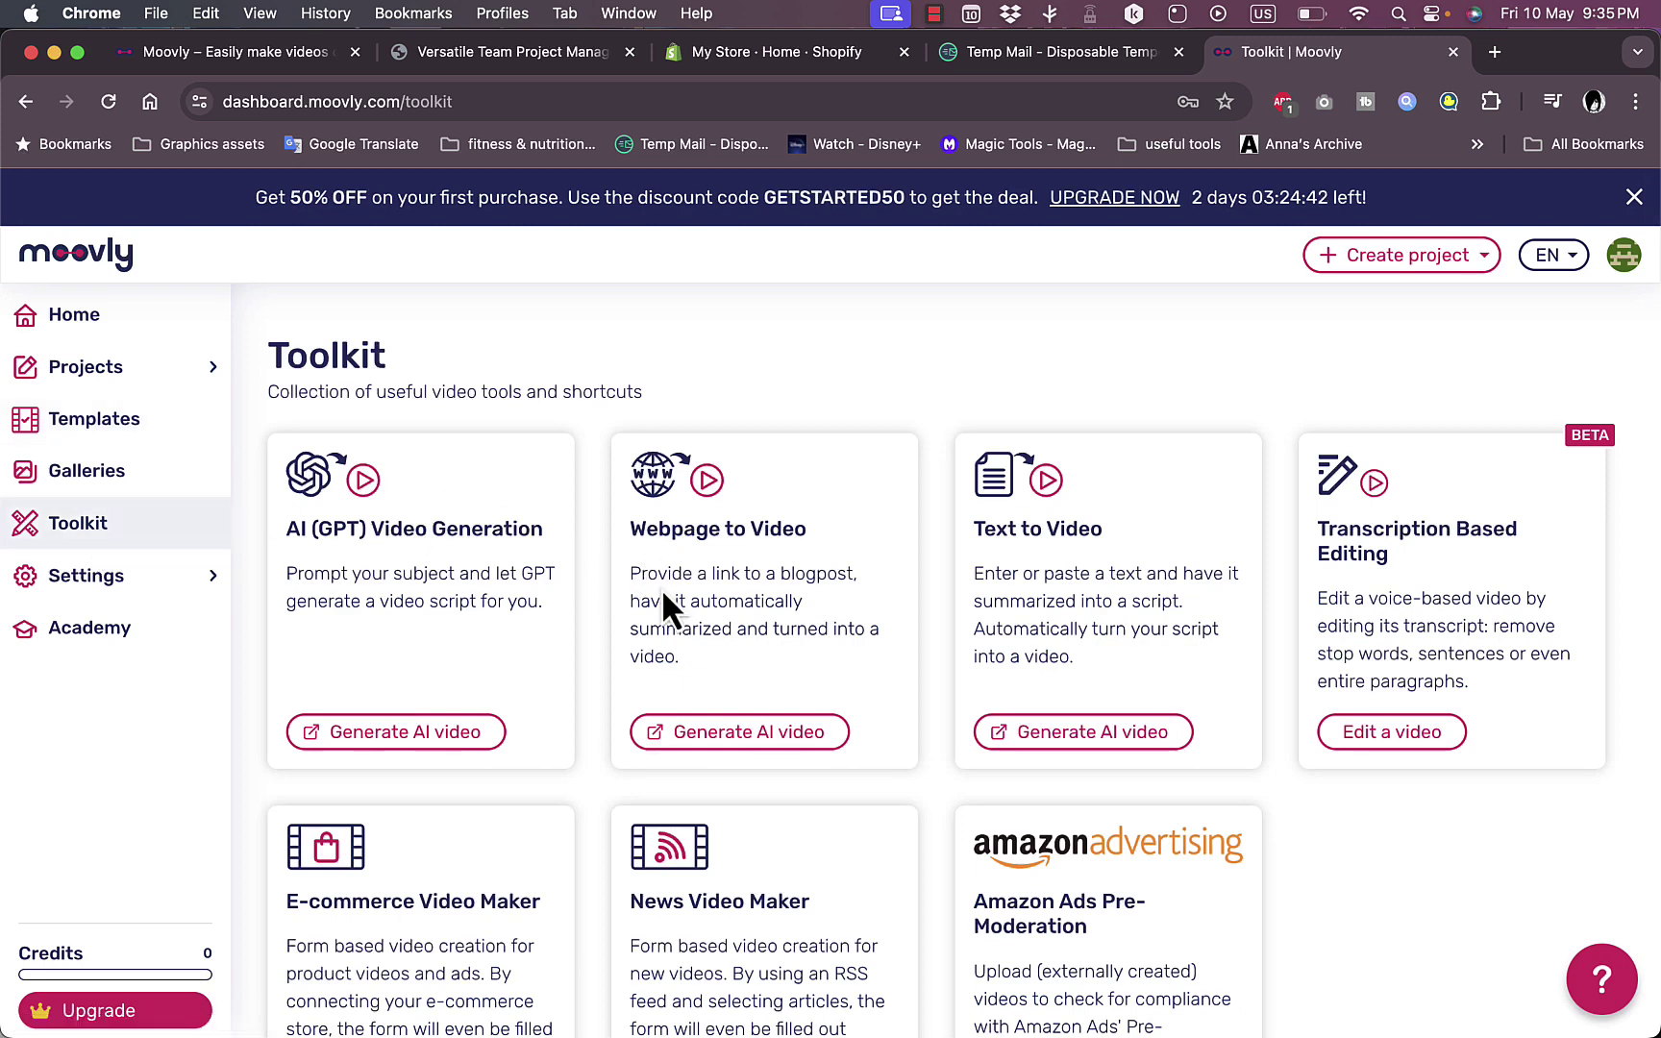
left_click(1050, 727)
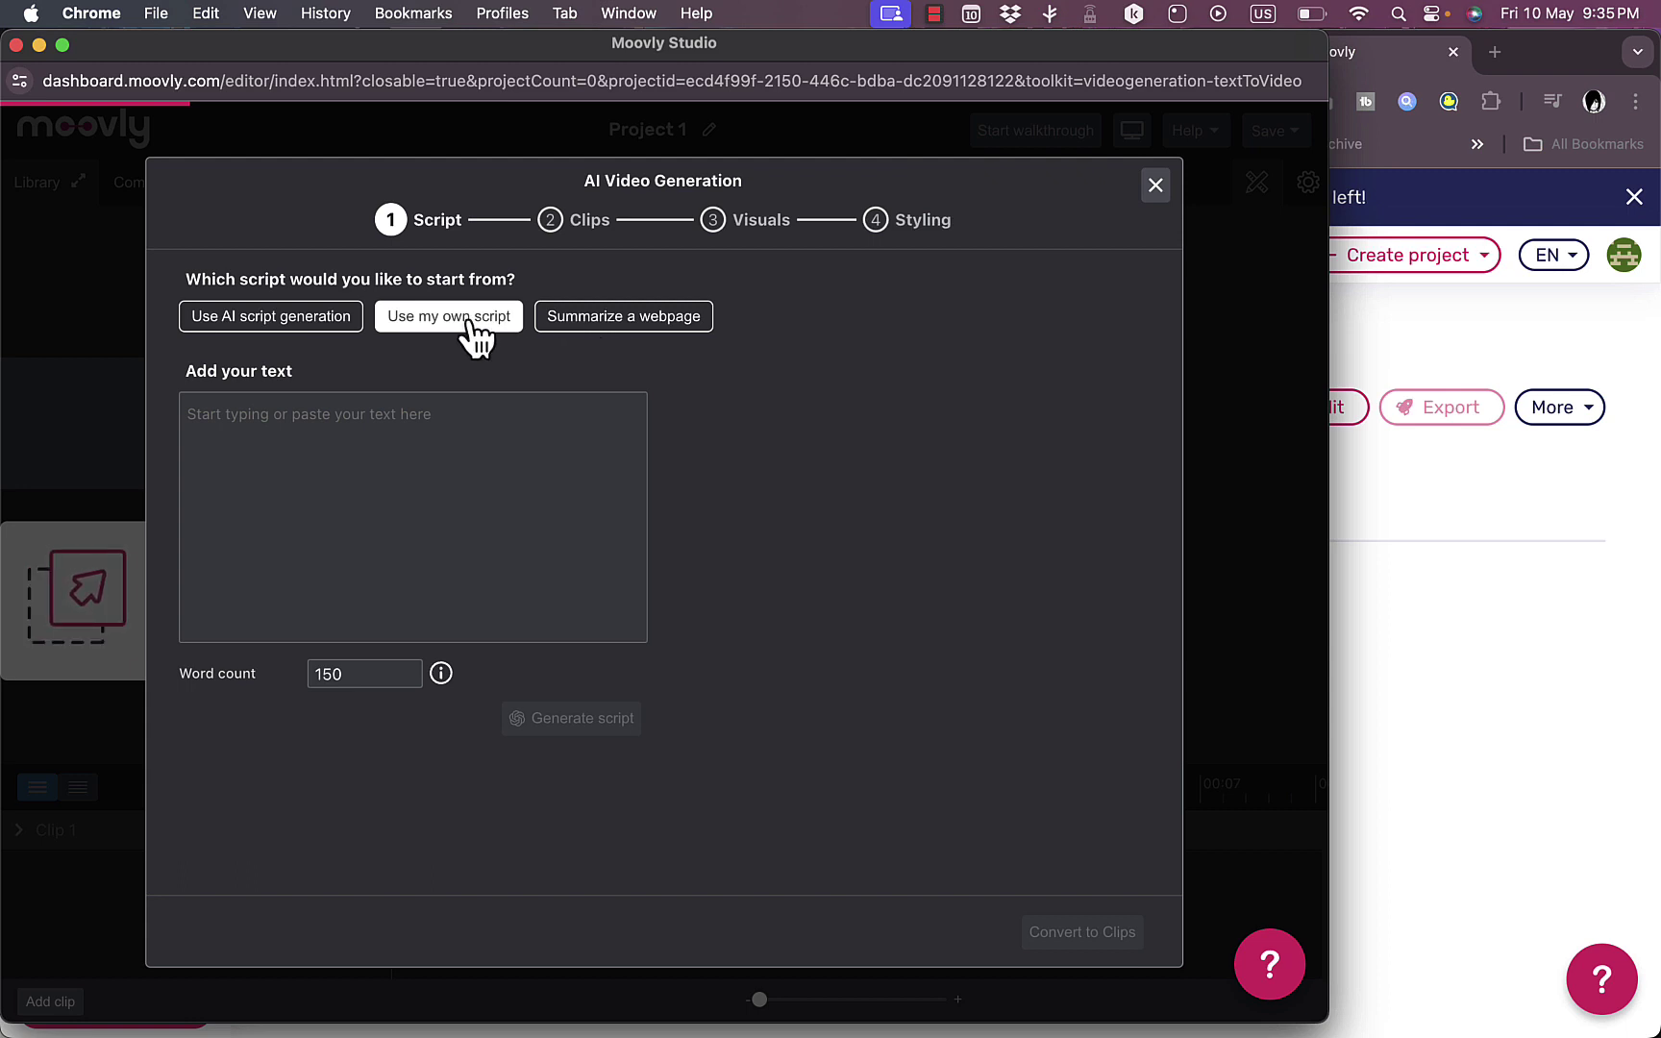
left_click(298, 322)
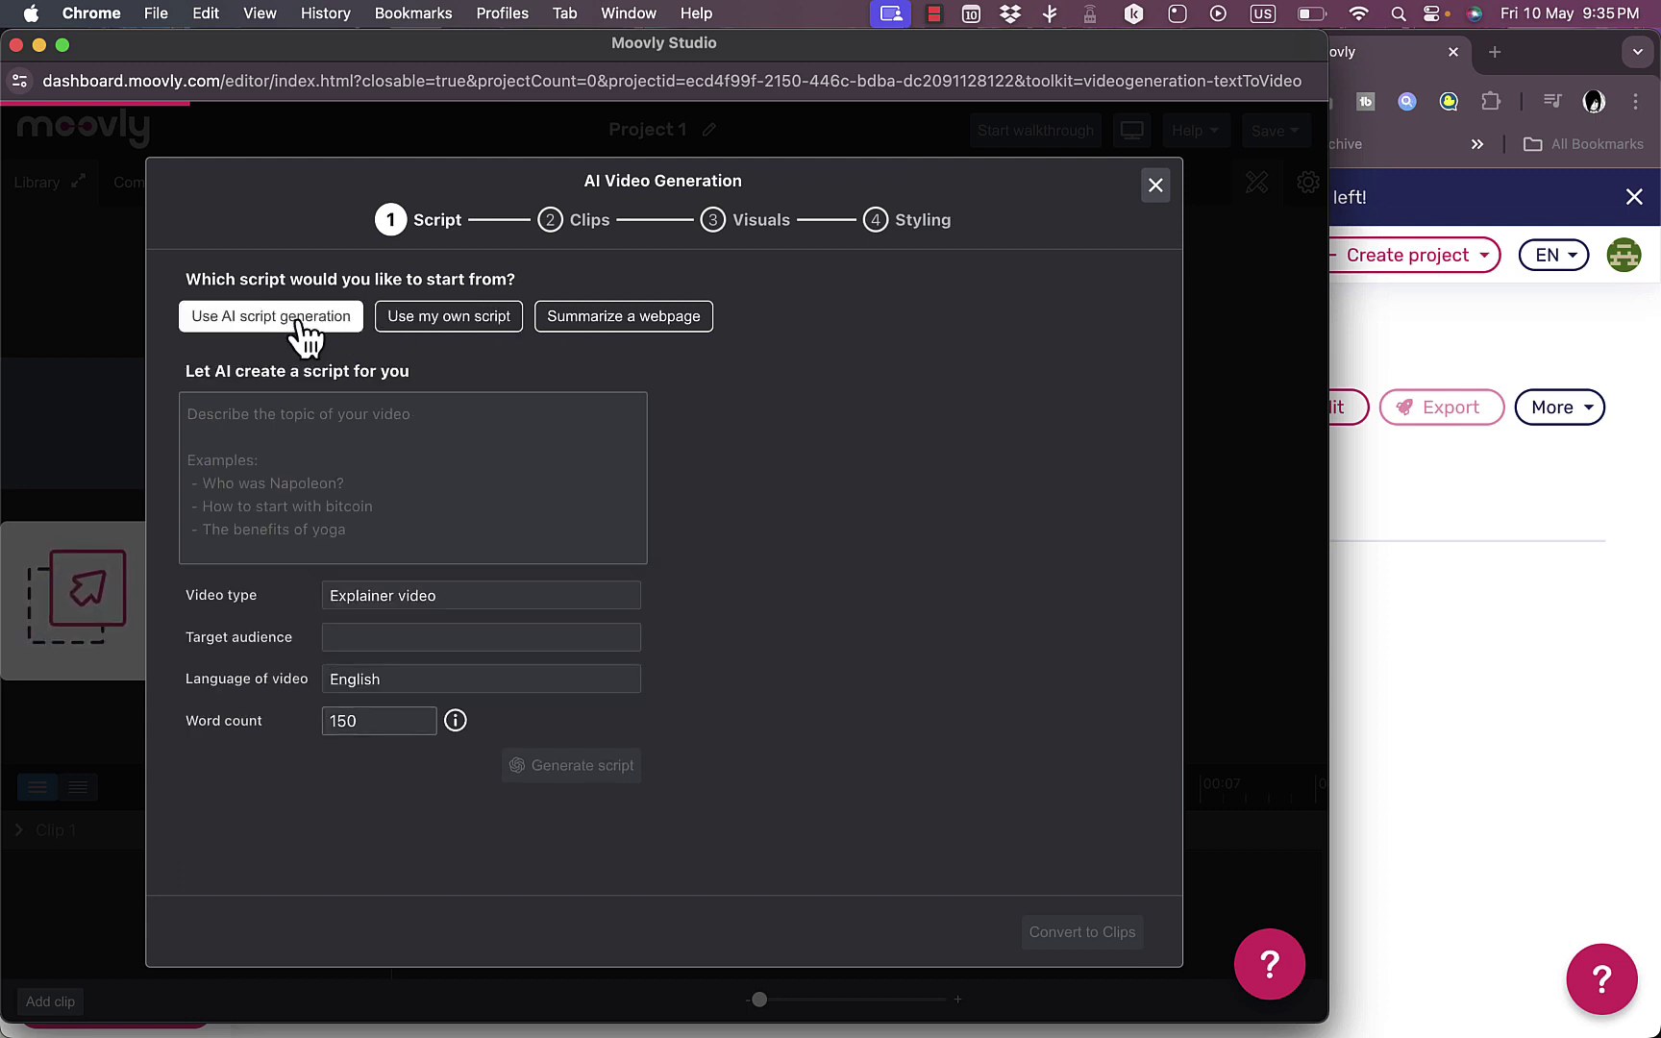
- Enter the chemical-reaction topic, choose Explainer video, Kids audience and English, and generate the script
left_click(371, 462)
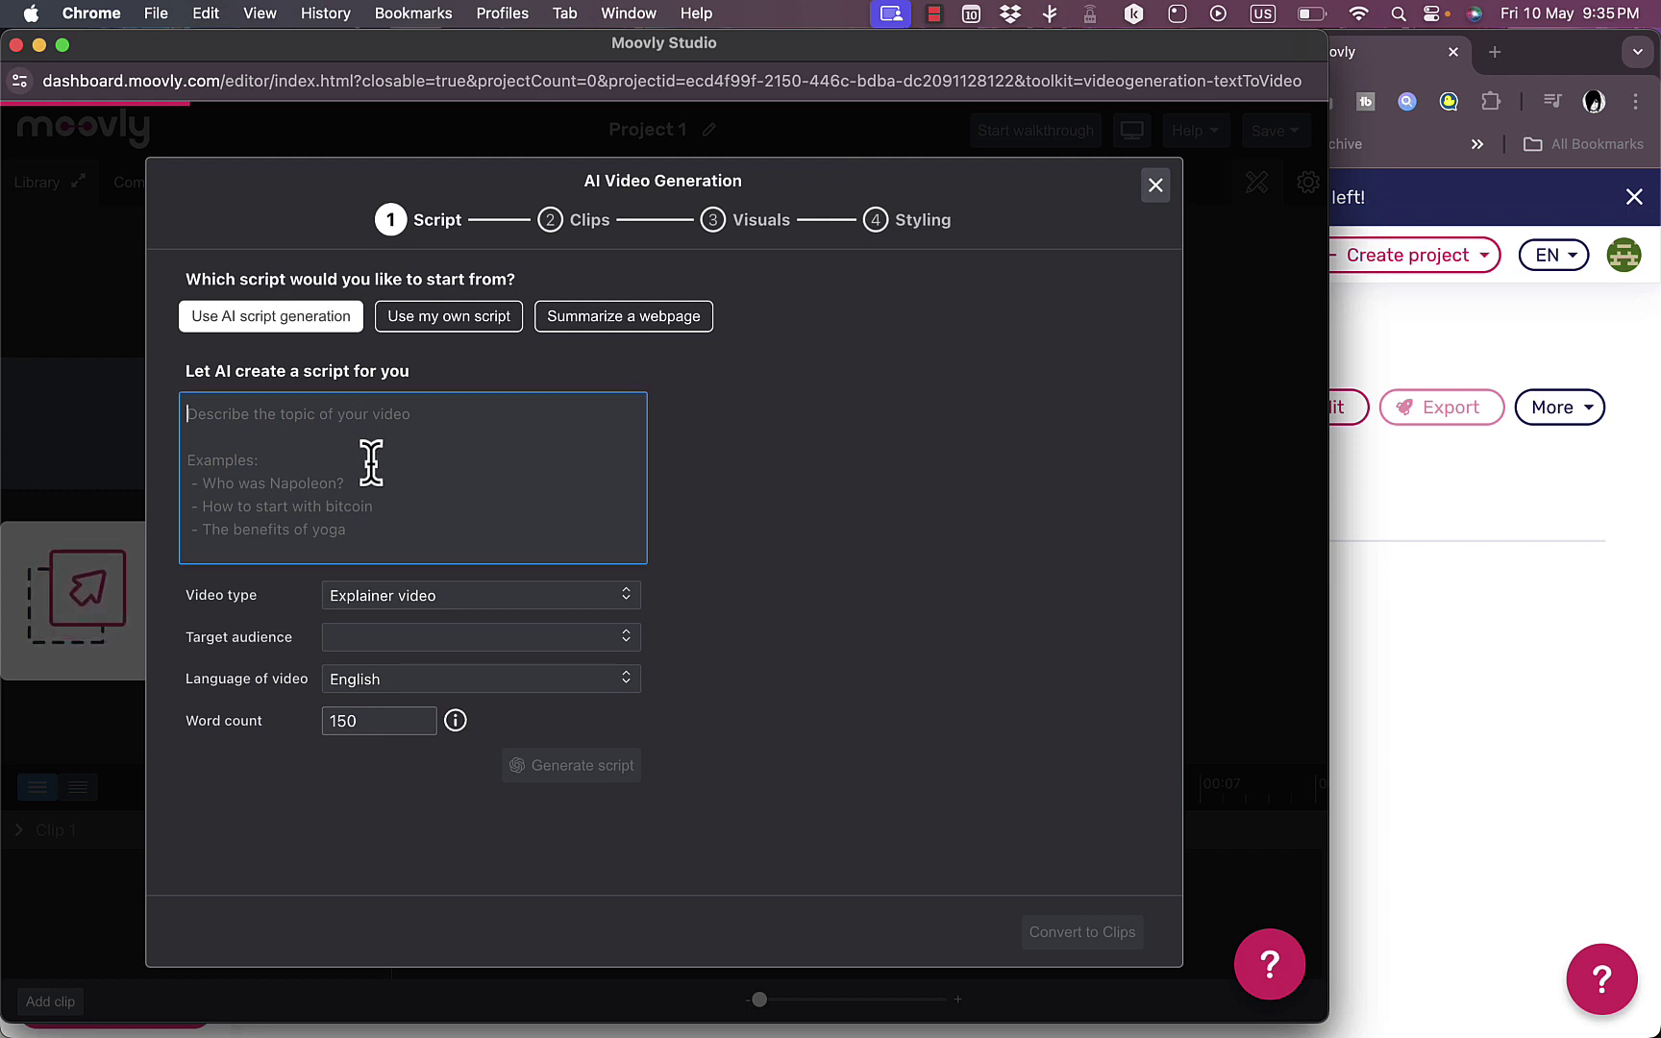
type("ex")
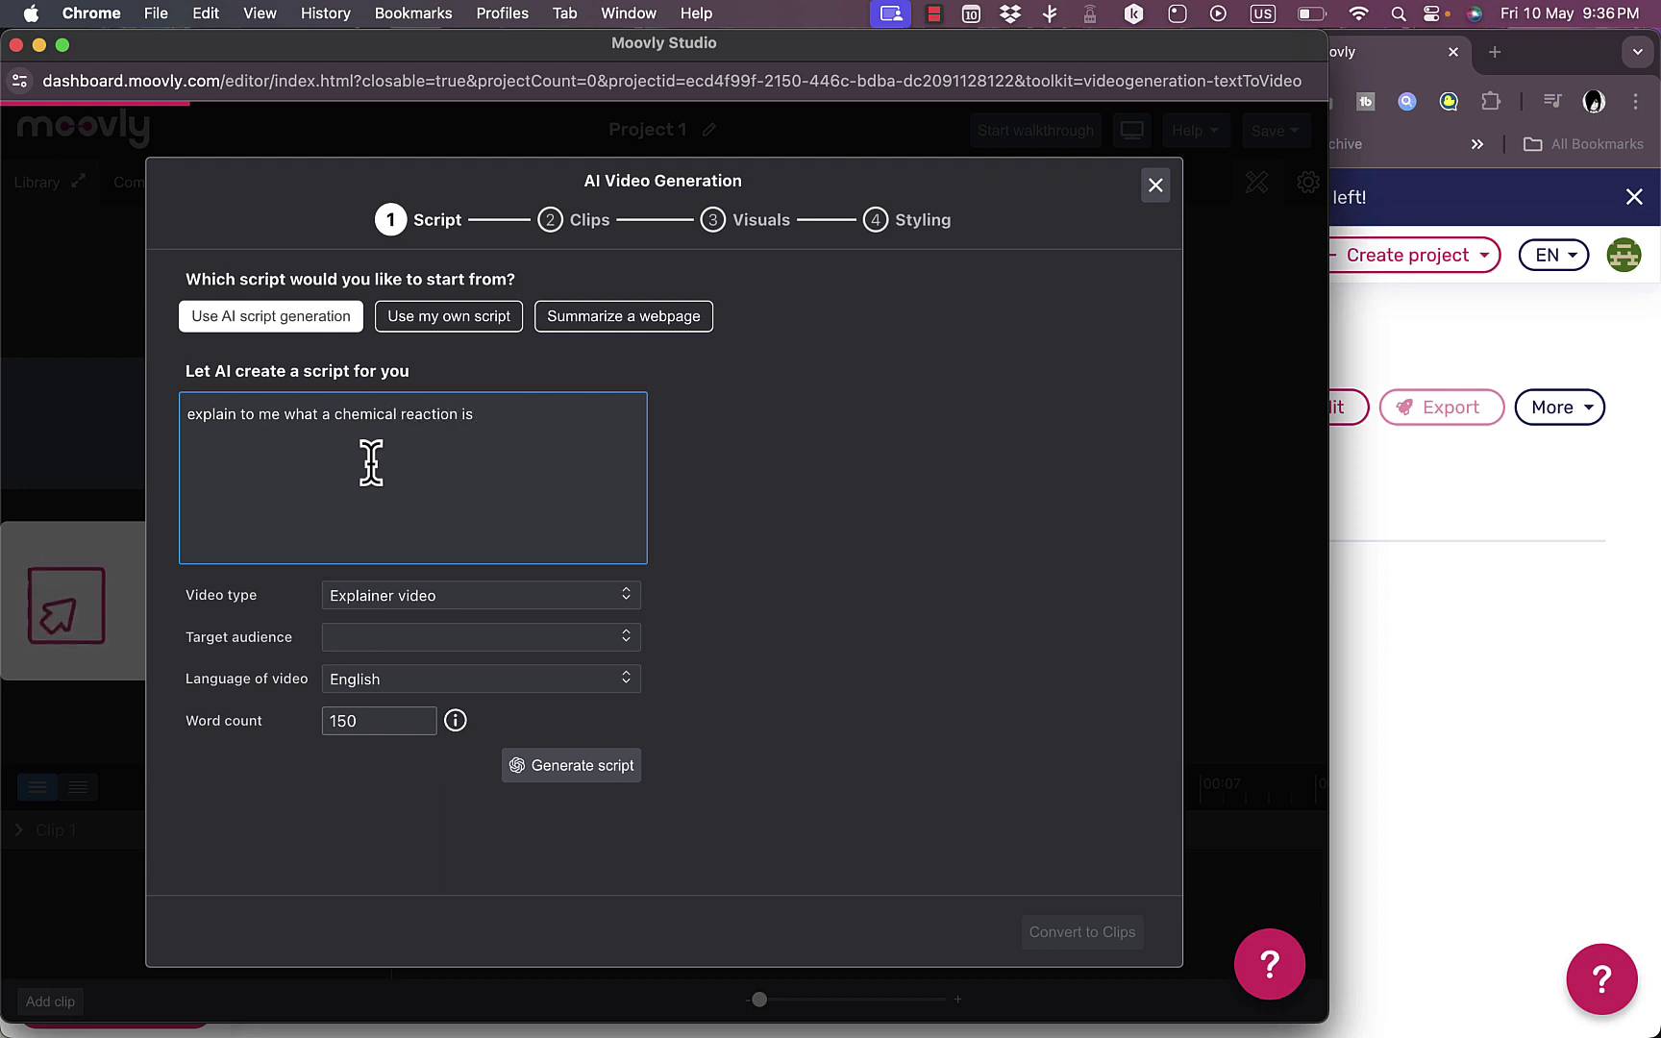
left_click(519, 606)
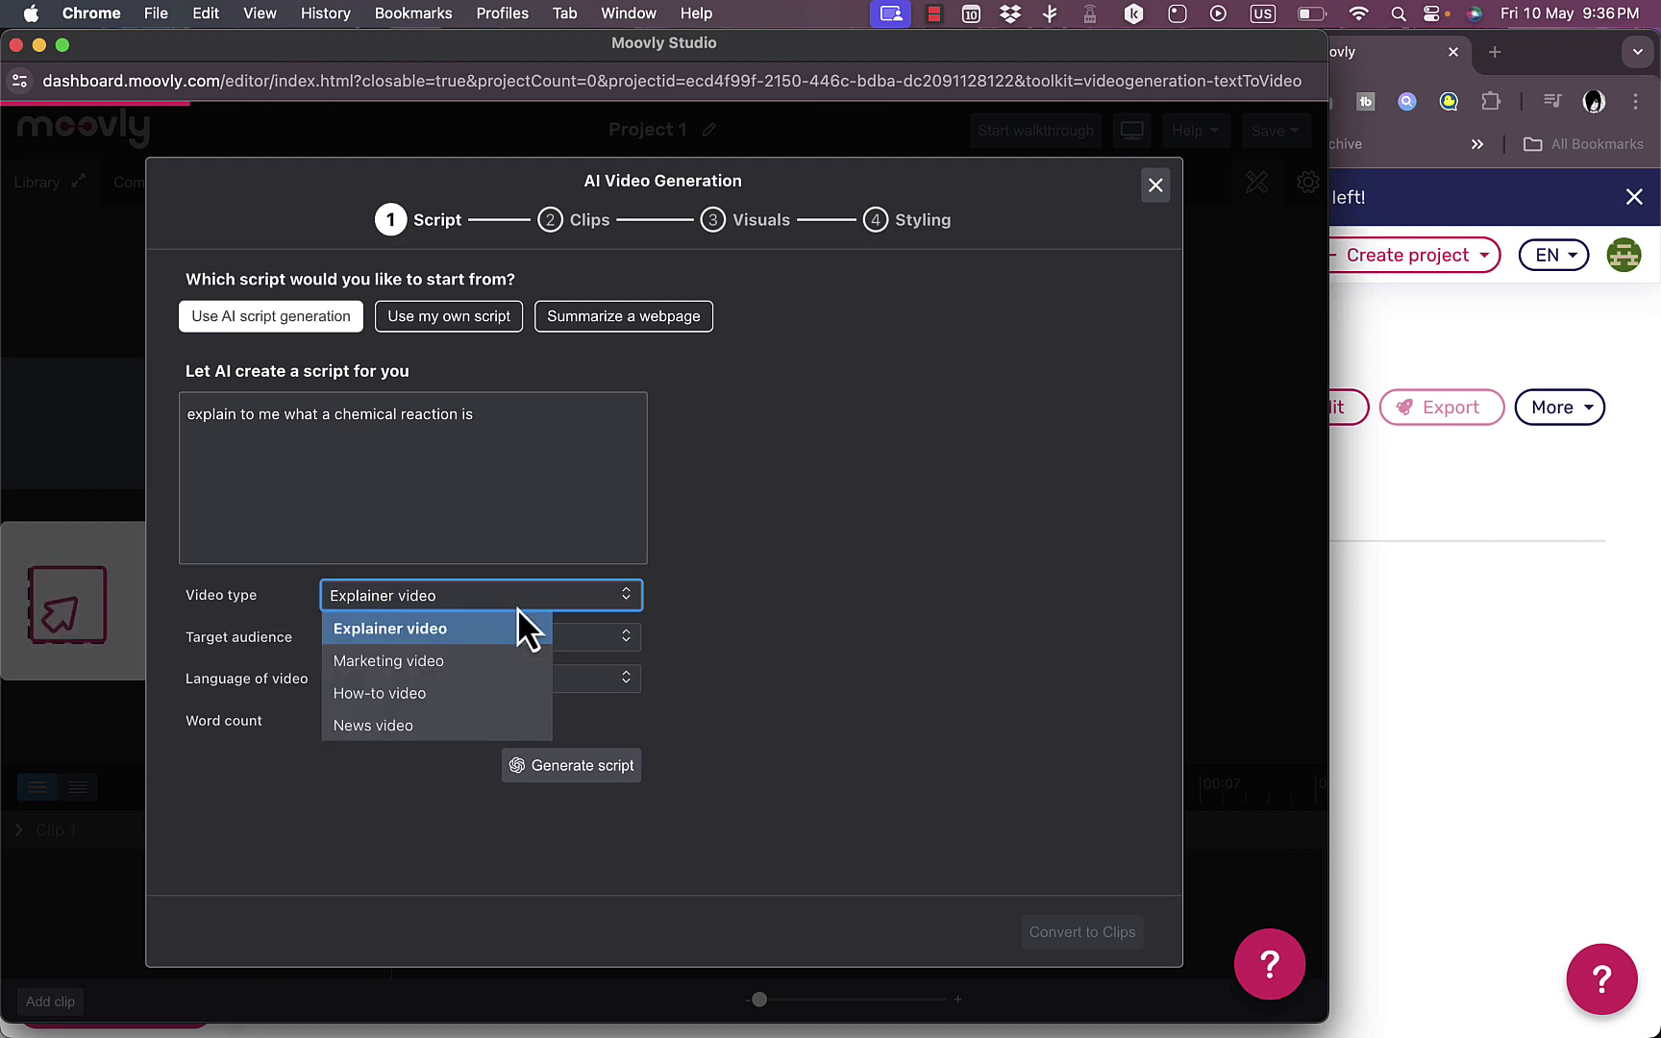
left_click(731, 614)
left_click(365, 642)
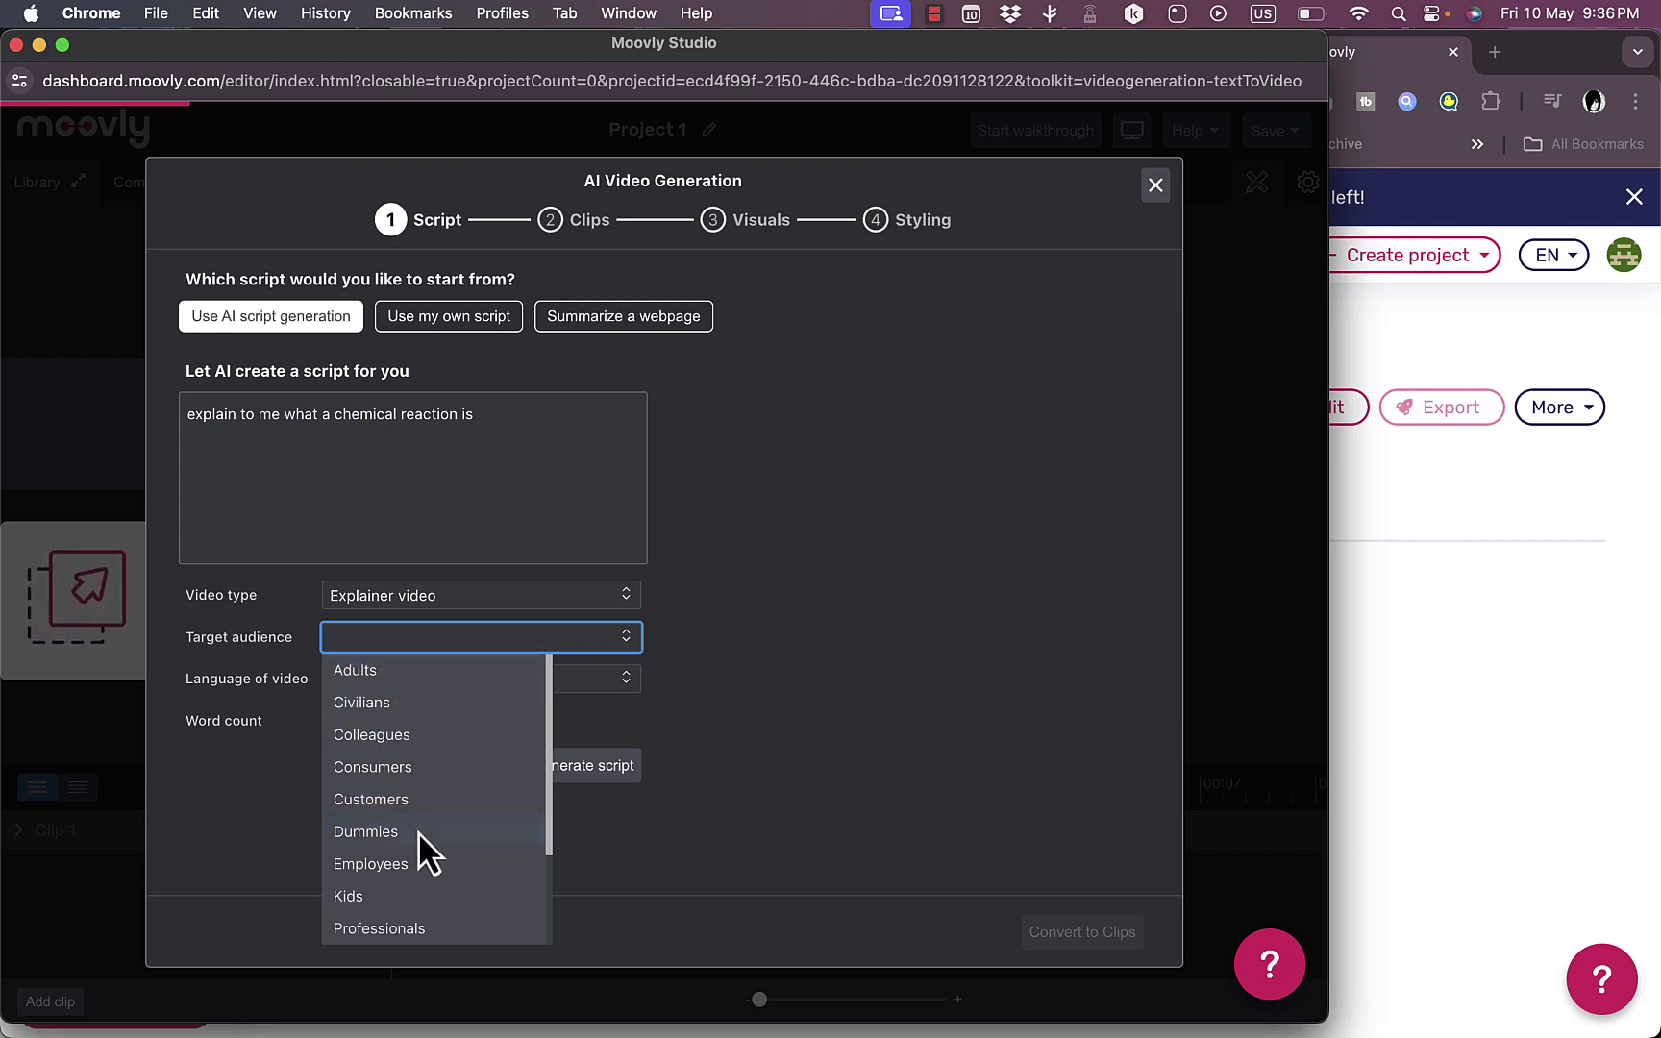
scroll(416, 851, "down", 2)
left_click(384, 813)
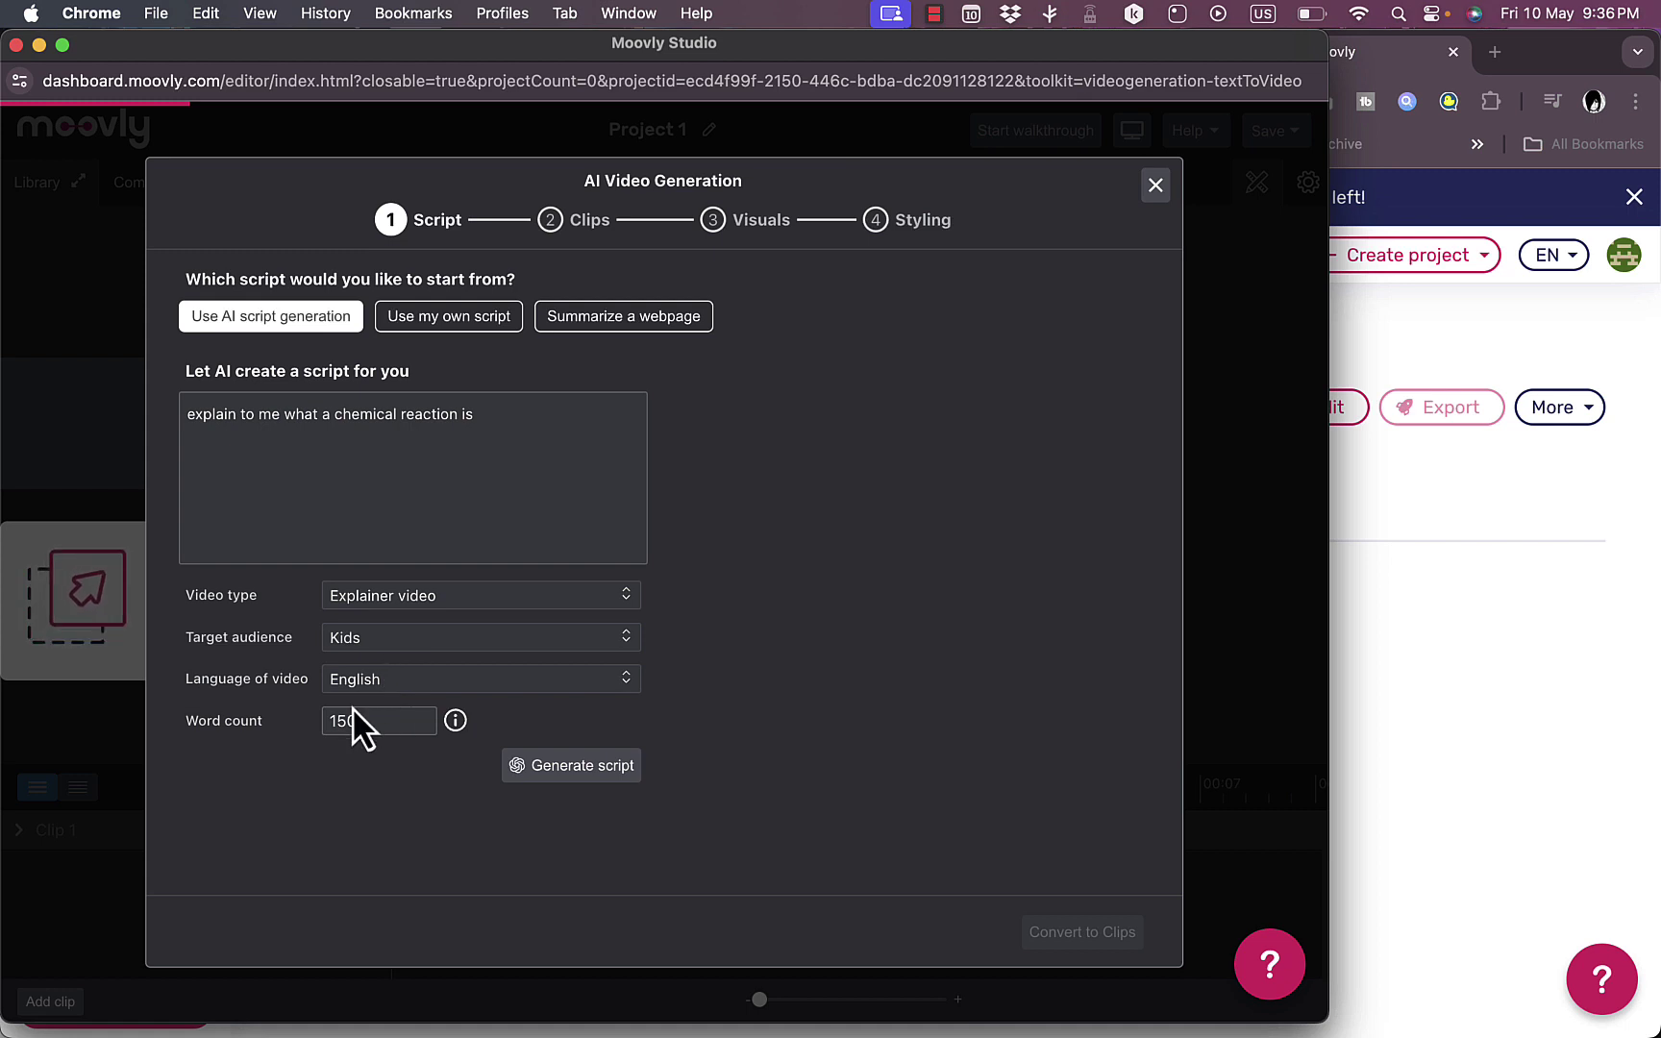
left_click(593, 689)
left_click(749, 705)
left_click(588, 769)
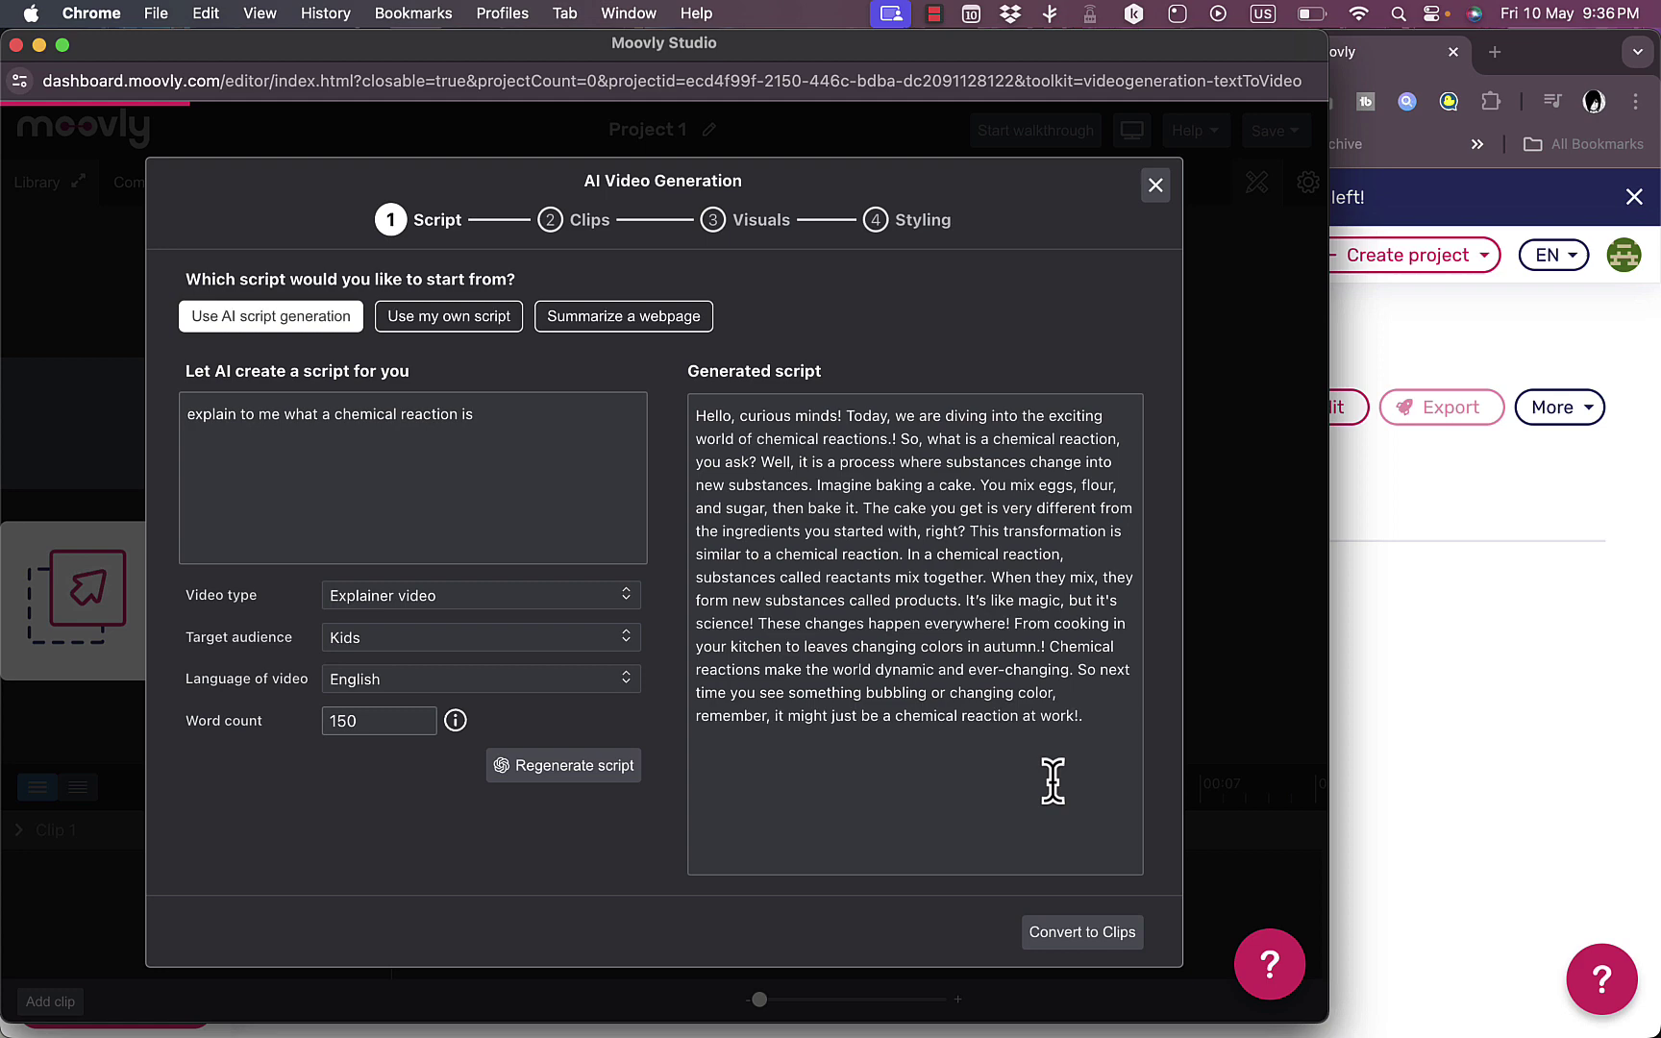
- Convert the script into 15 clips, review them, and continue to the Visuals step
left_click(1082, 929)
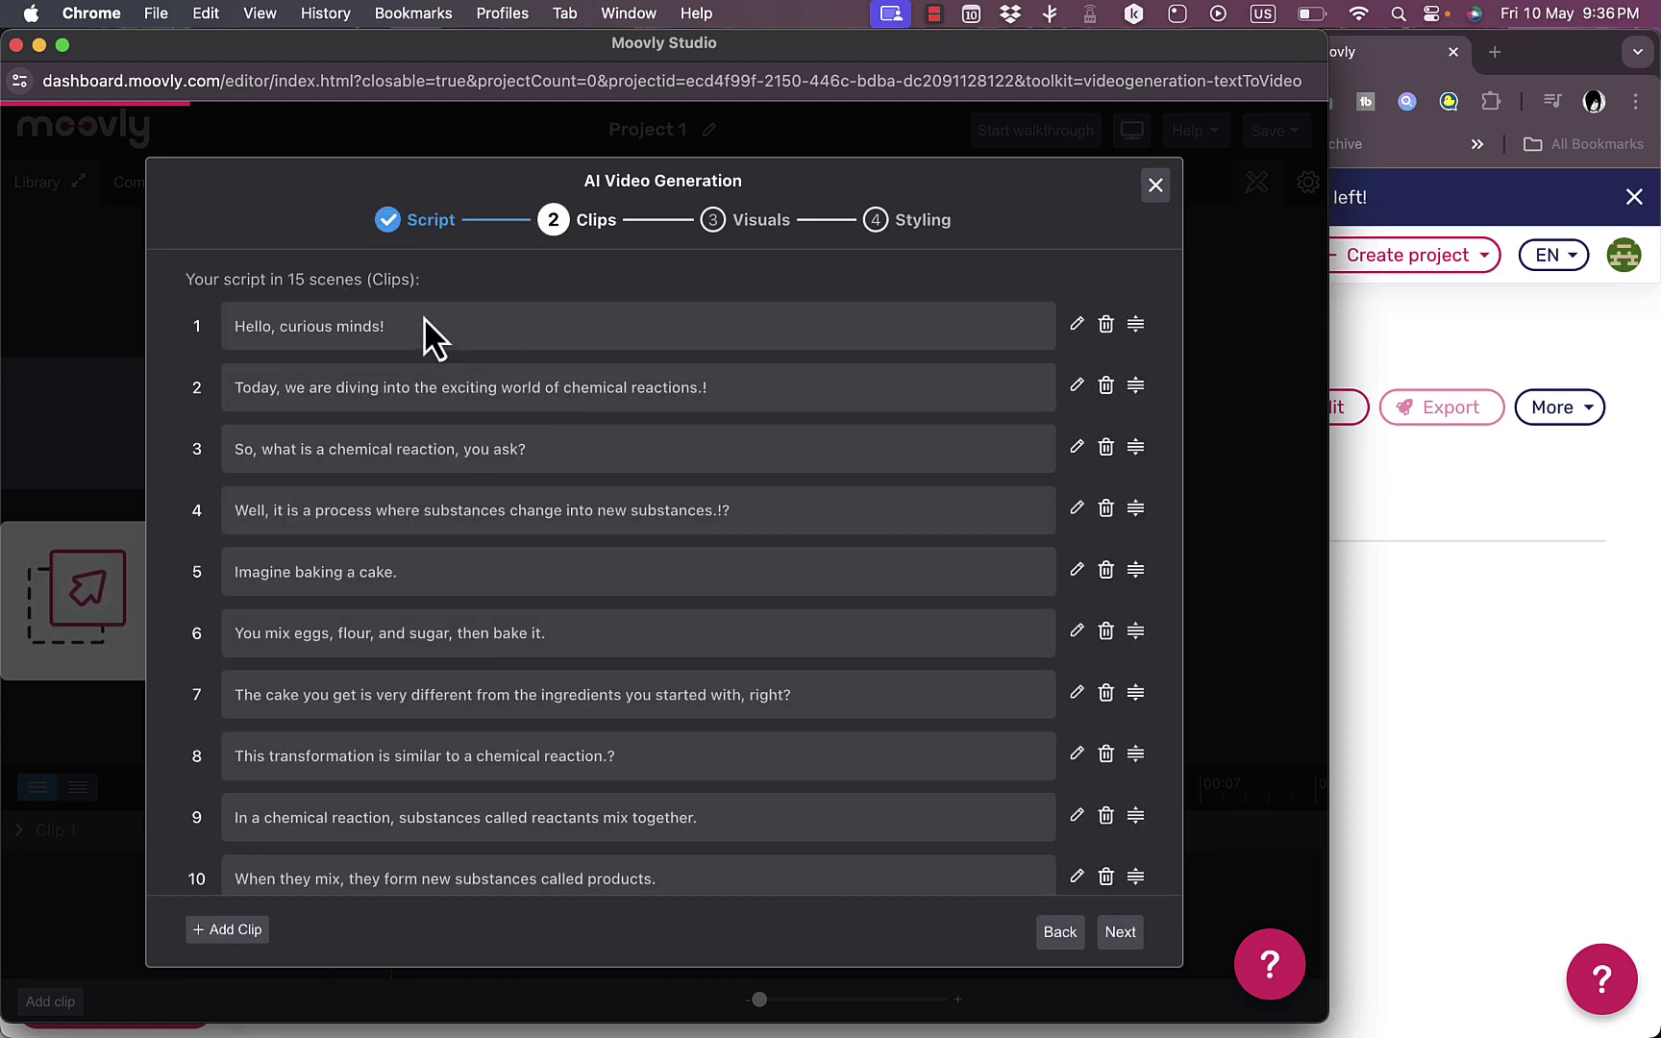
scroll(622, 430, "down", 1)
scroll(622, 431, "up", 1)
scroll(686, 419, "down", 5)
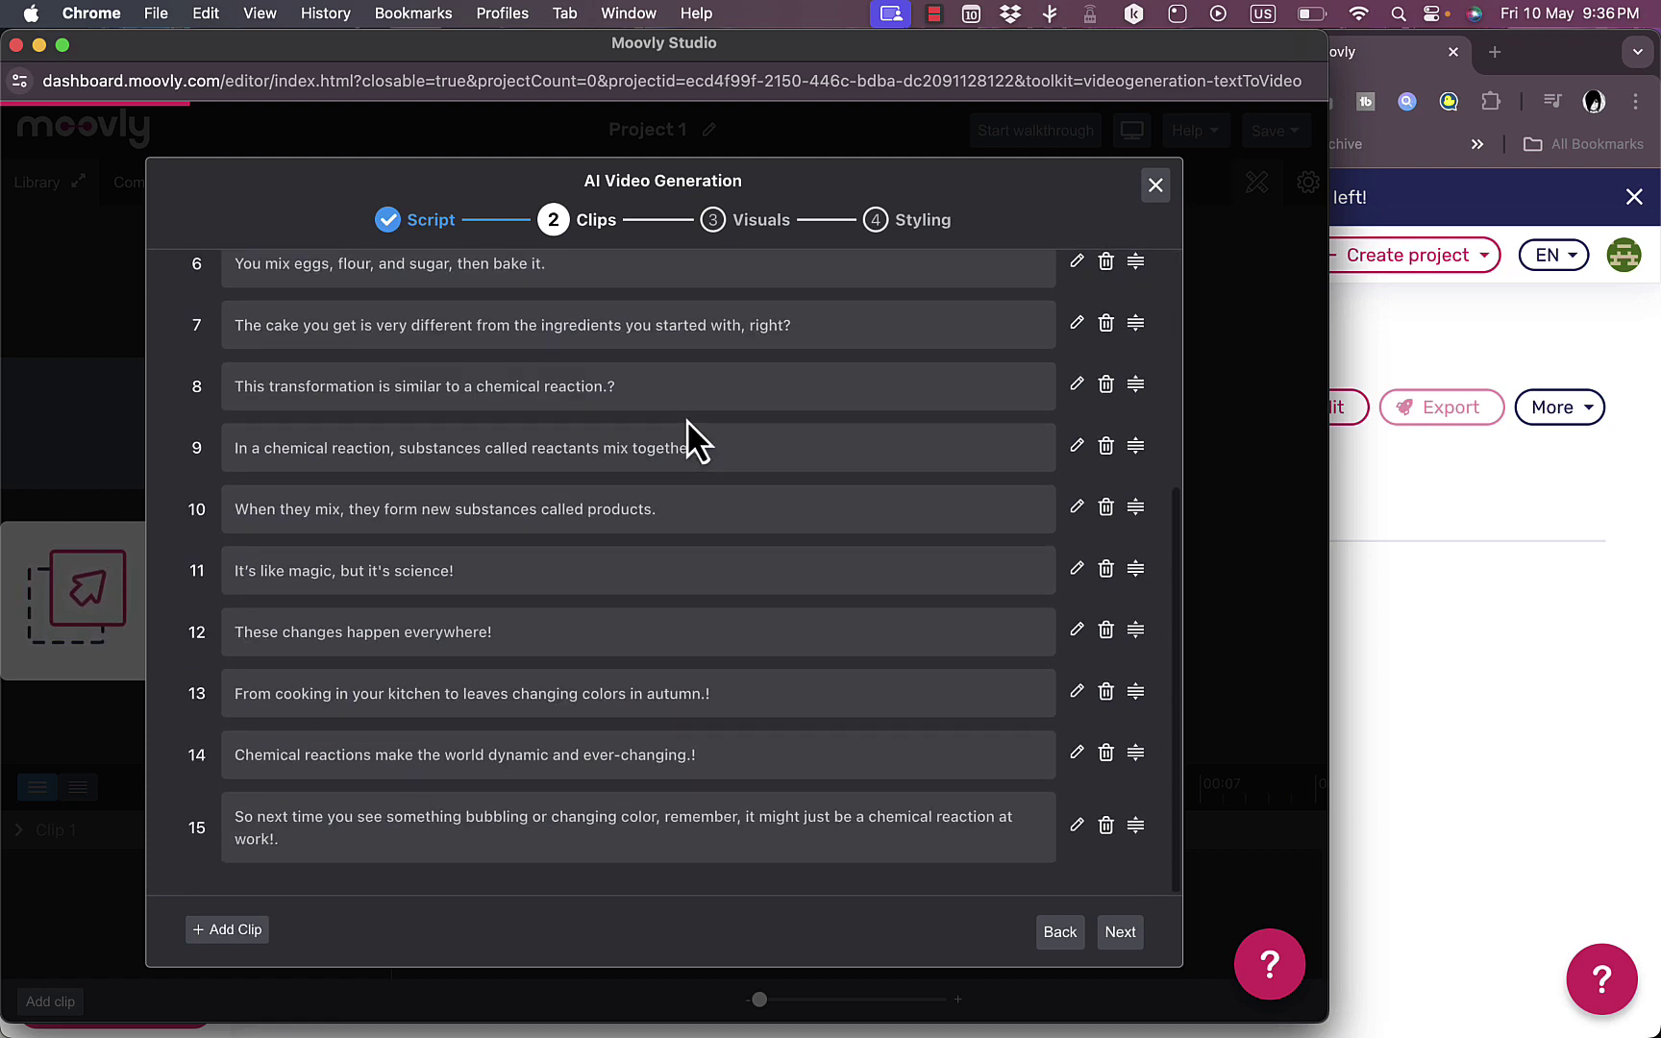
scroll(687, 419, "up", 5)
left_click(1120, 932)
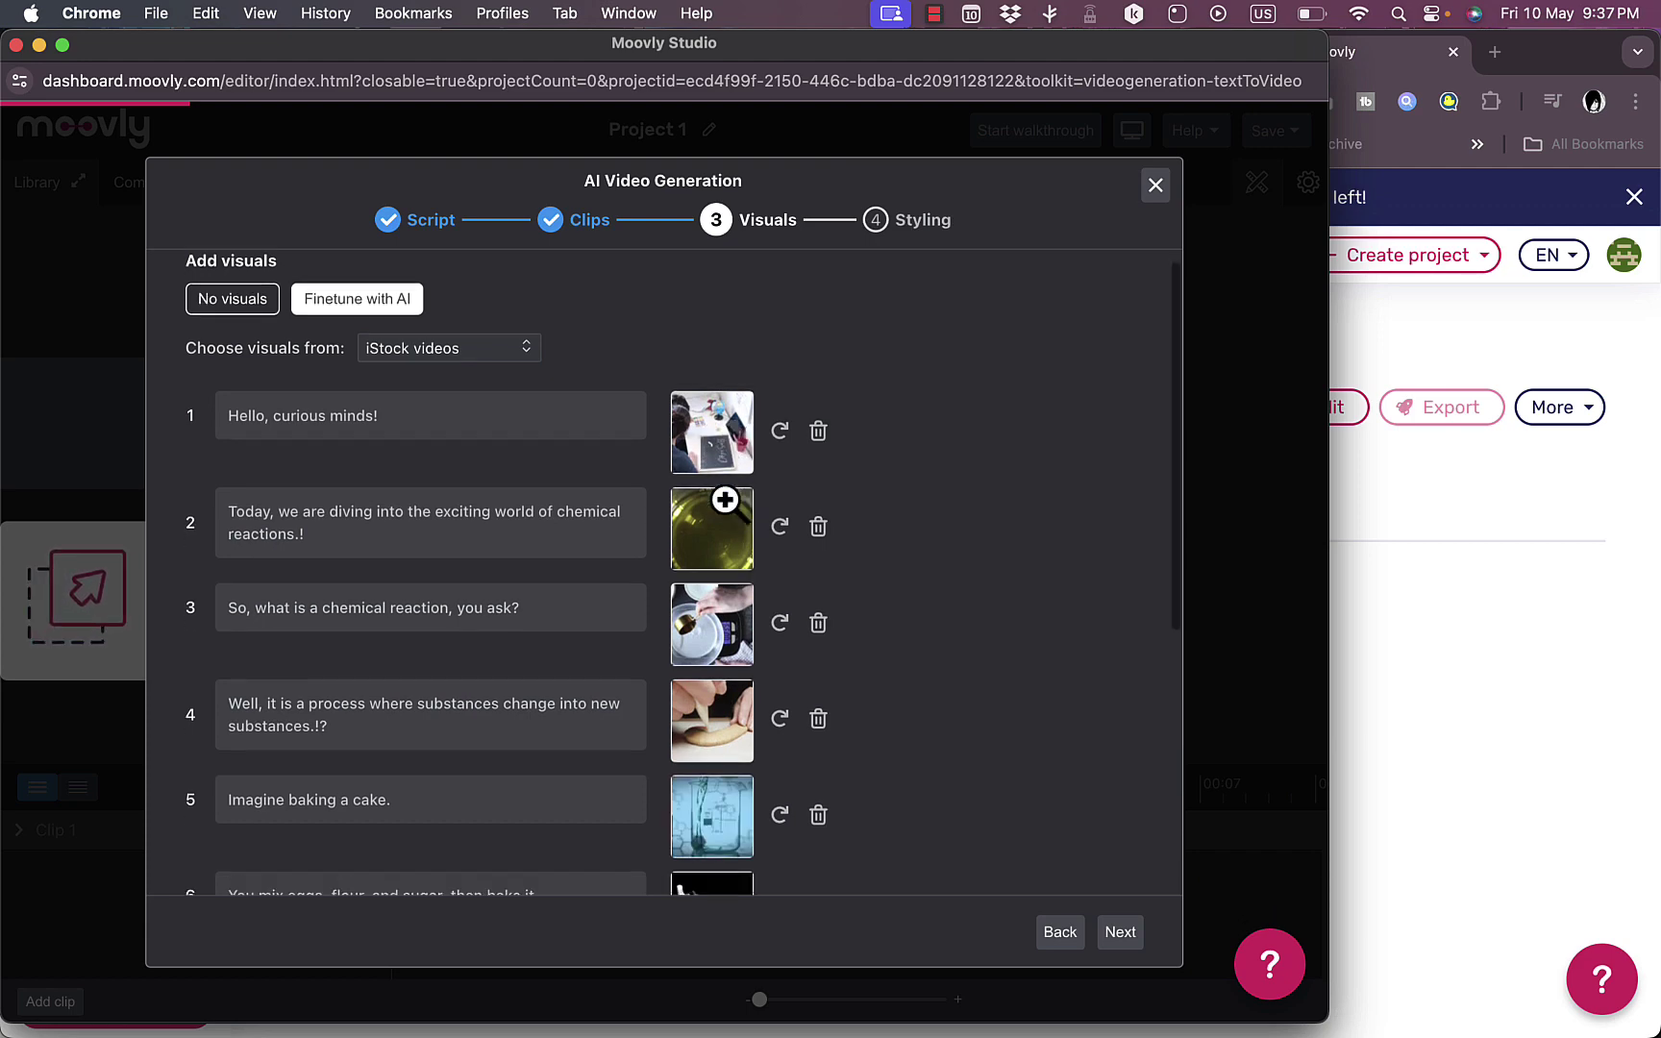
- Regenerate the iStock video for clip 1, 'Hello, curious minds!'
scroll(731, 515, "down", 4)
scroll(727, 519, "down", 3)
scroll(727, 519, "up", 3)
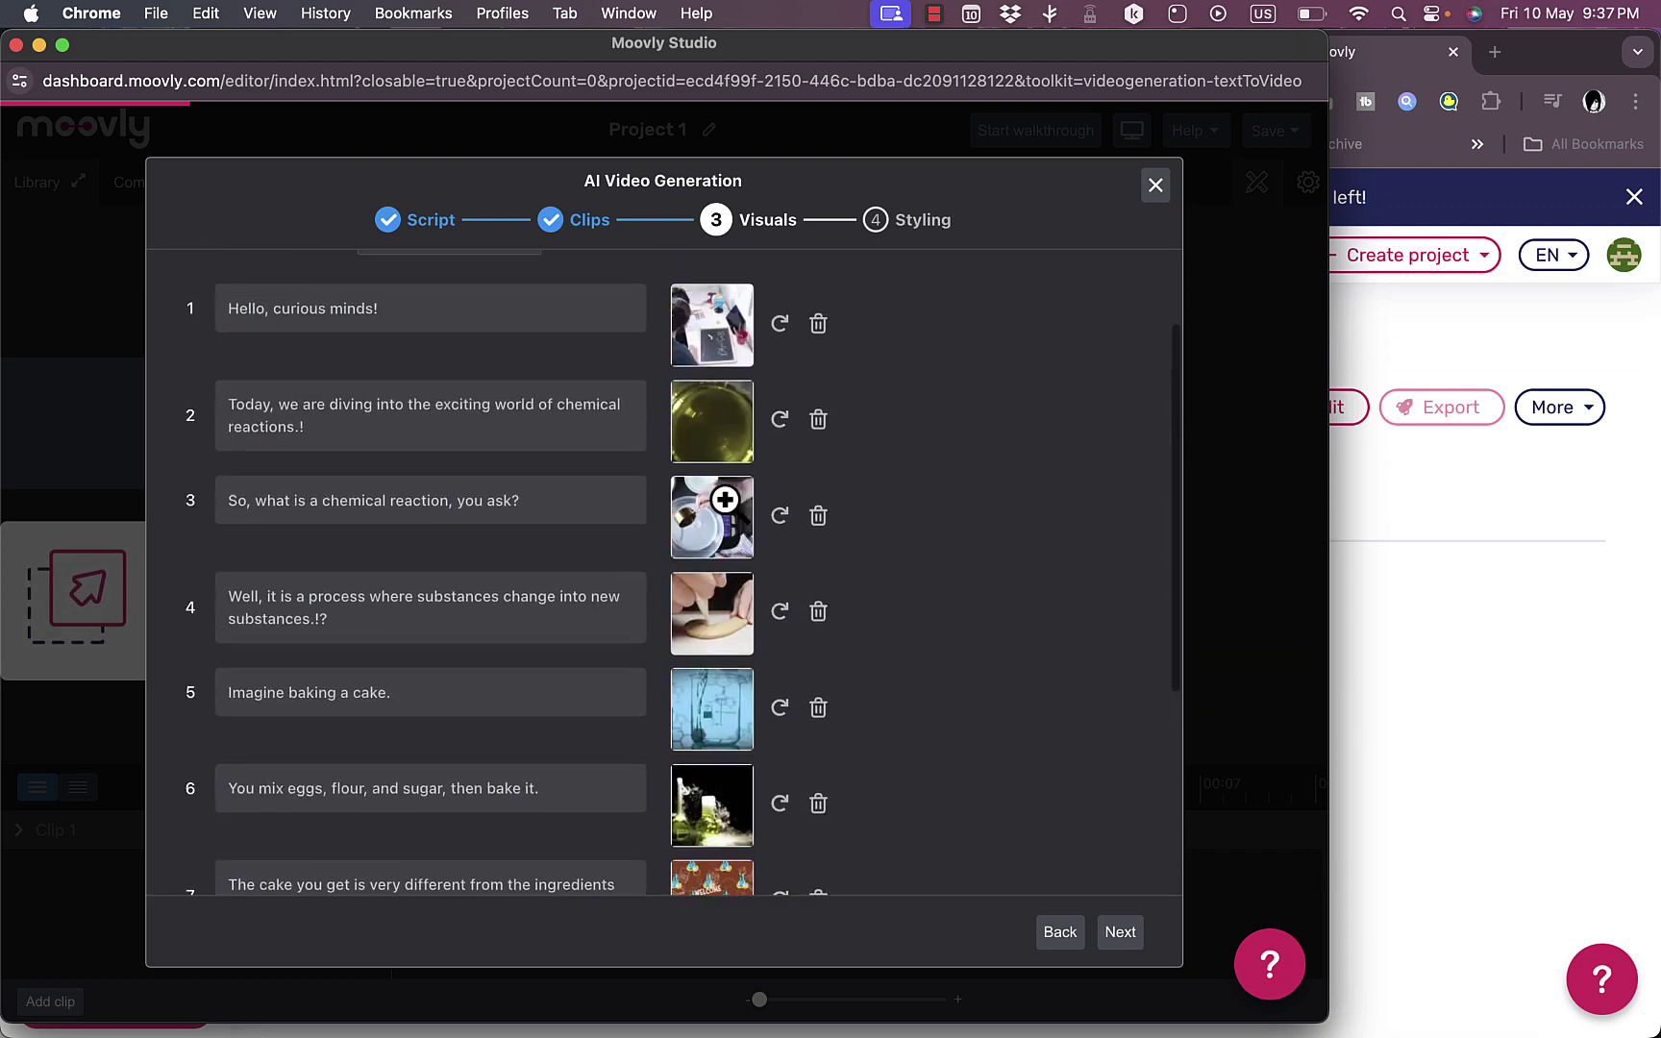
scroll(728, 519, "down", 1)
scroll(728, 519, "up", 3)
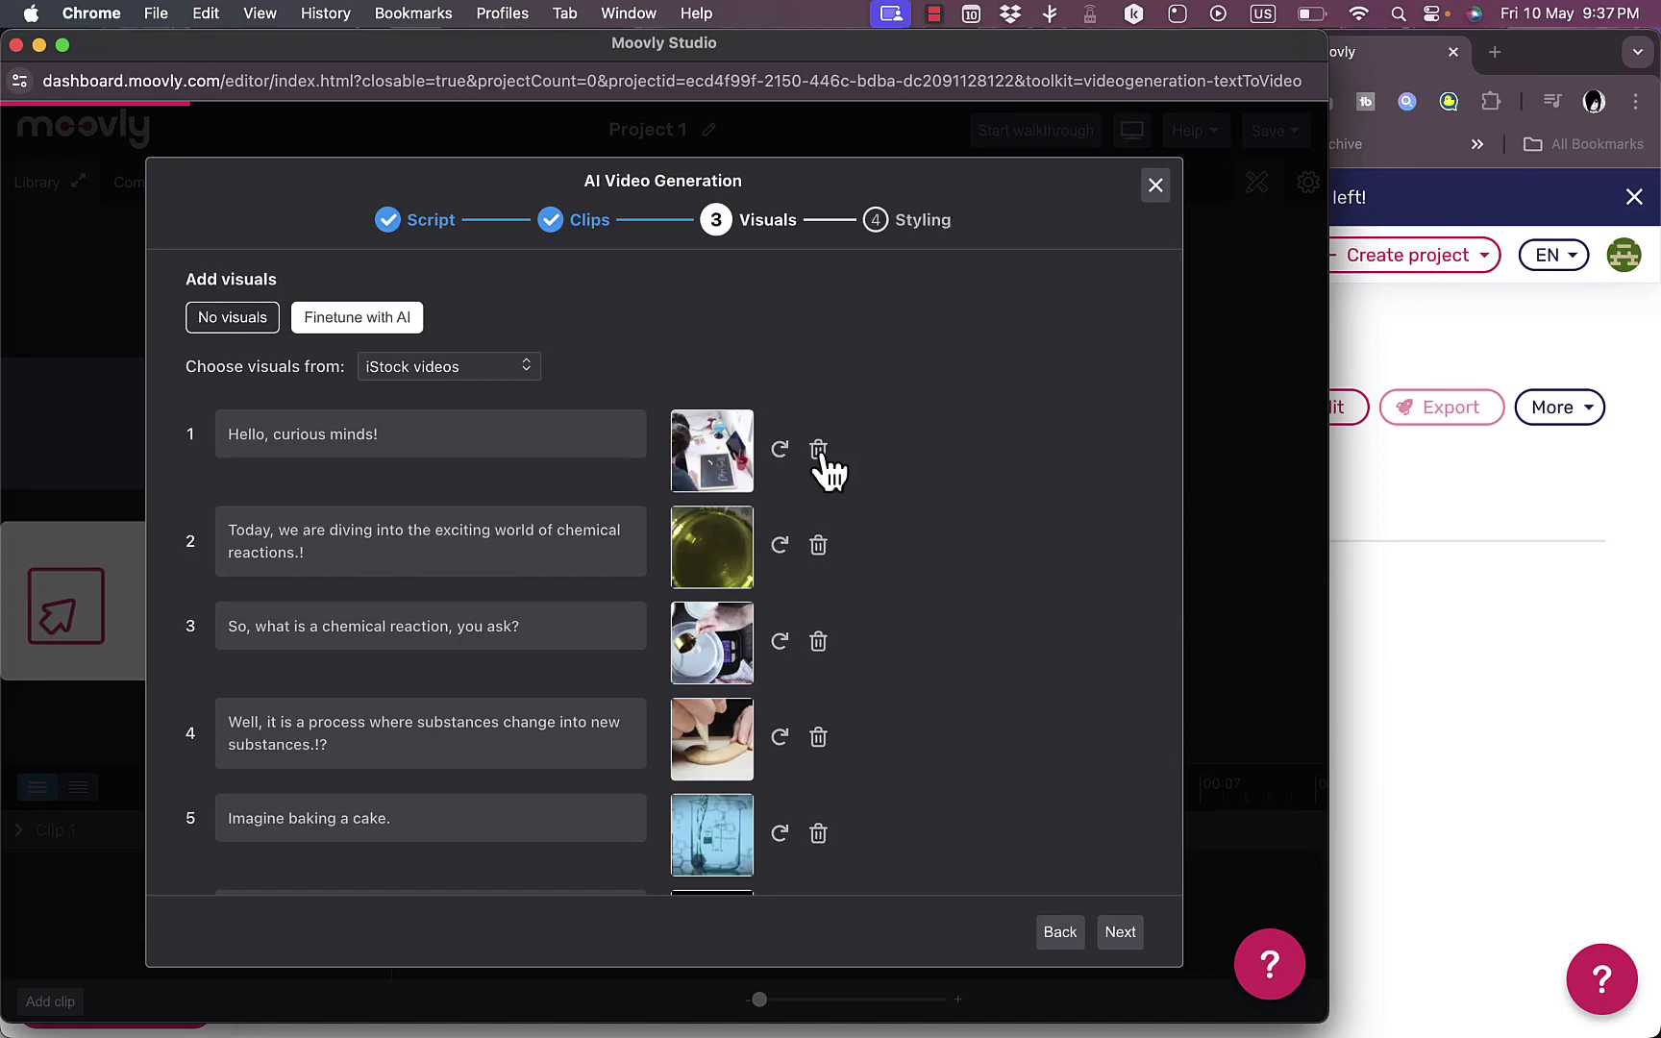
scroll(947, 716, "down", 10)
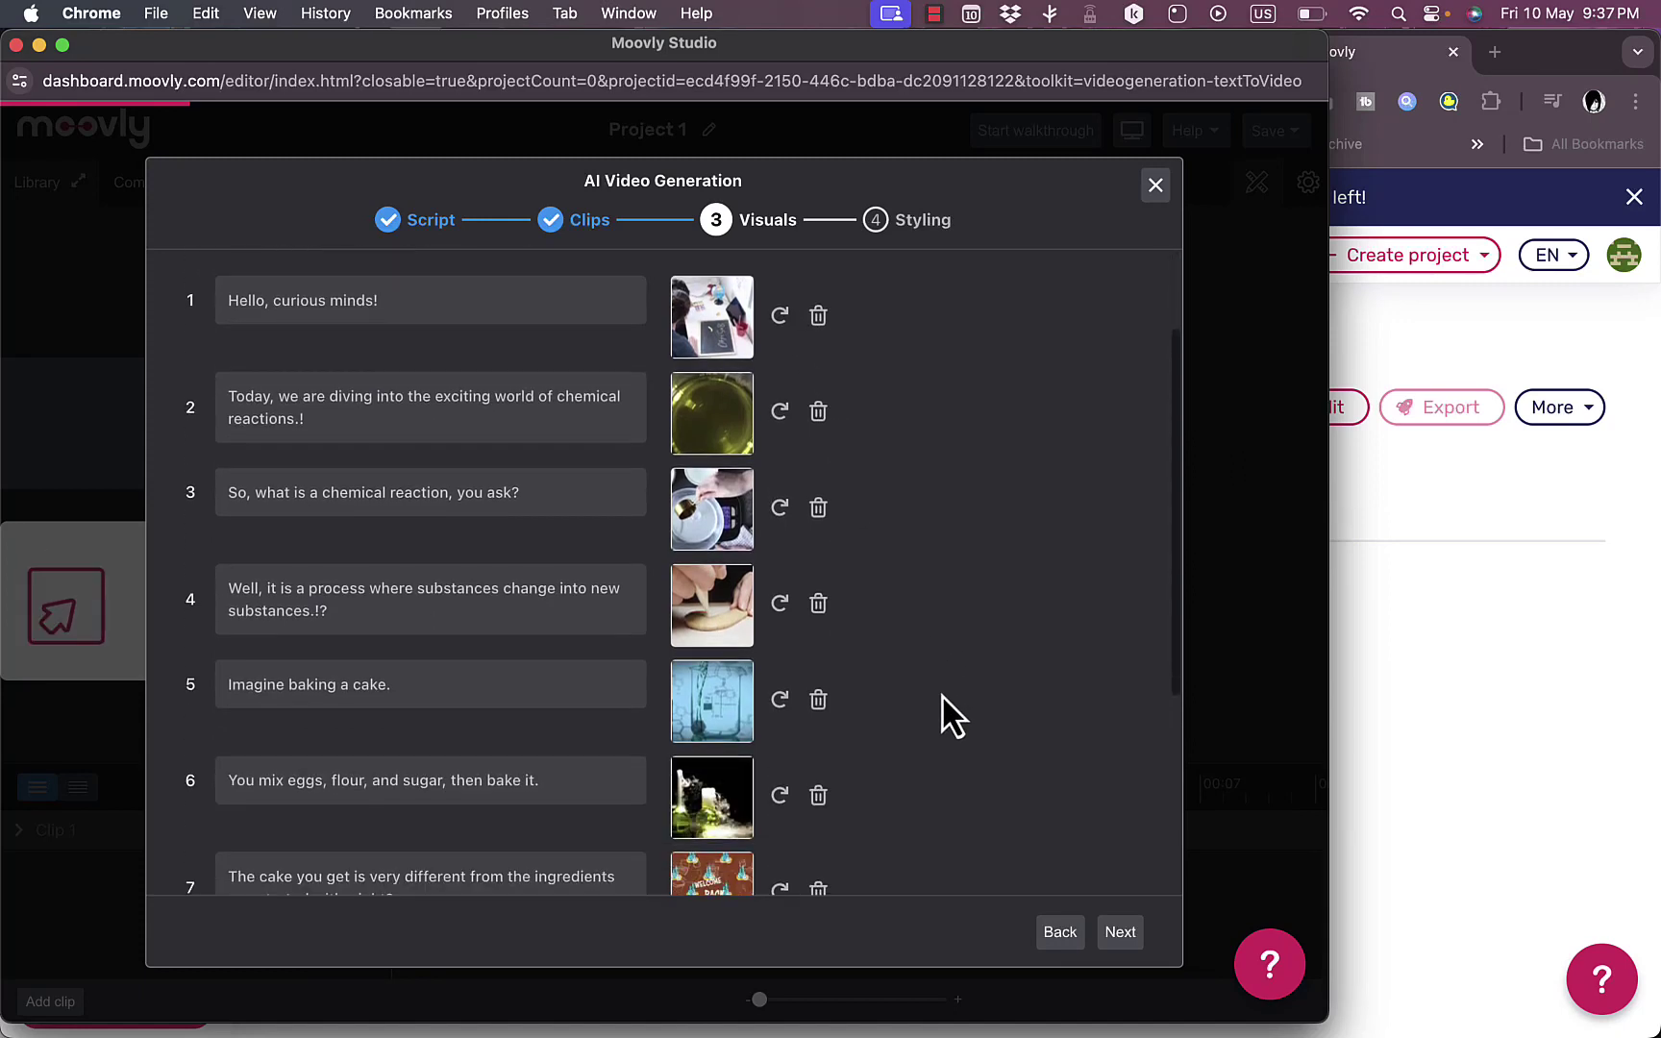
scroll(947, 716, "up", 10)
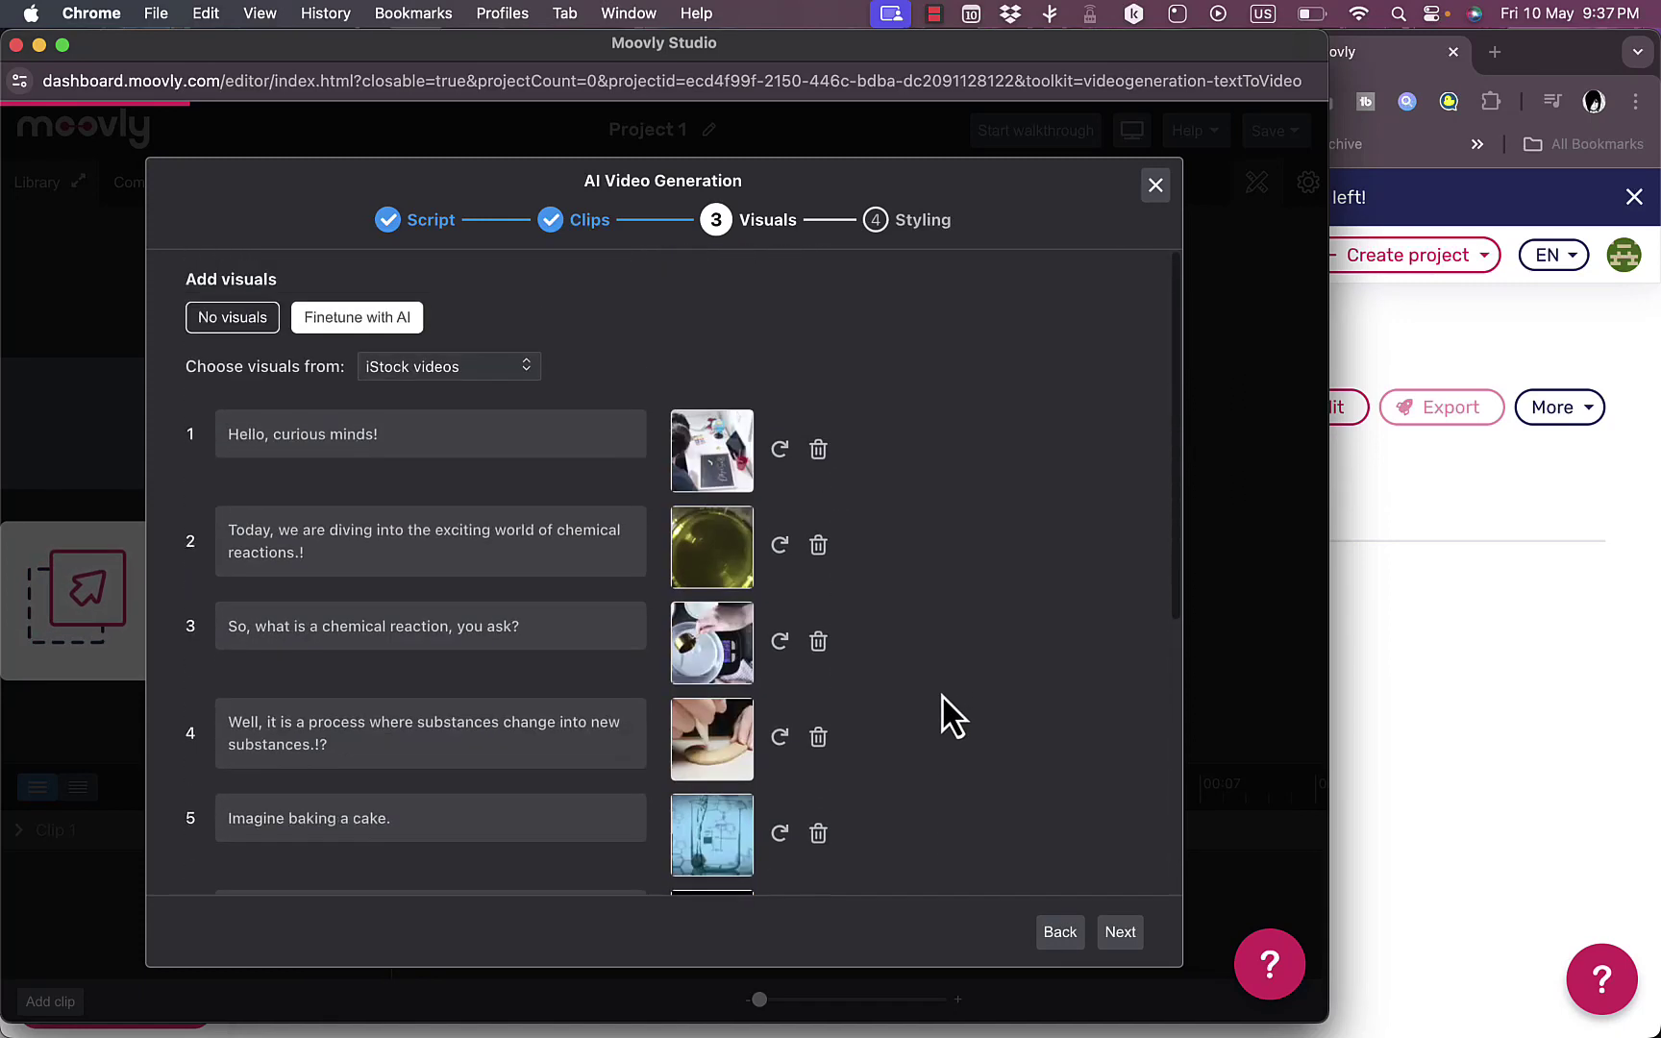
left_click(781, 452)
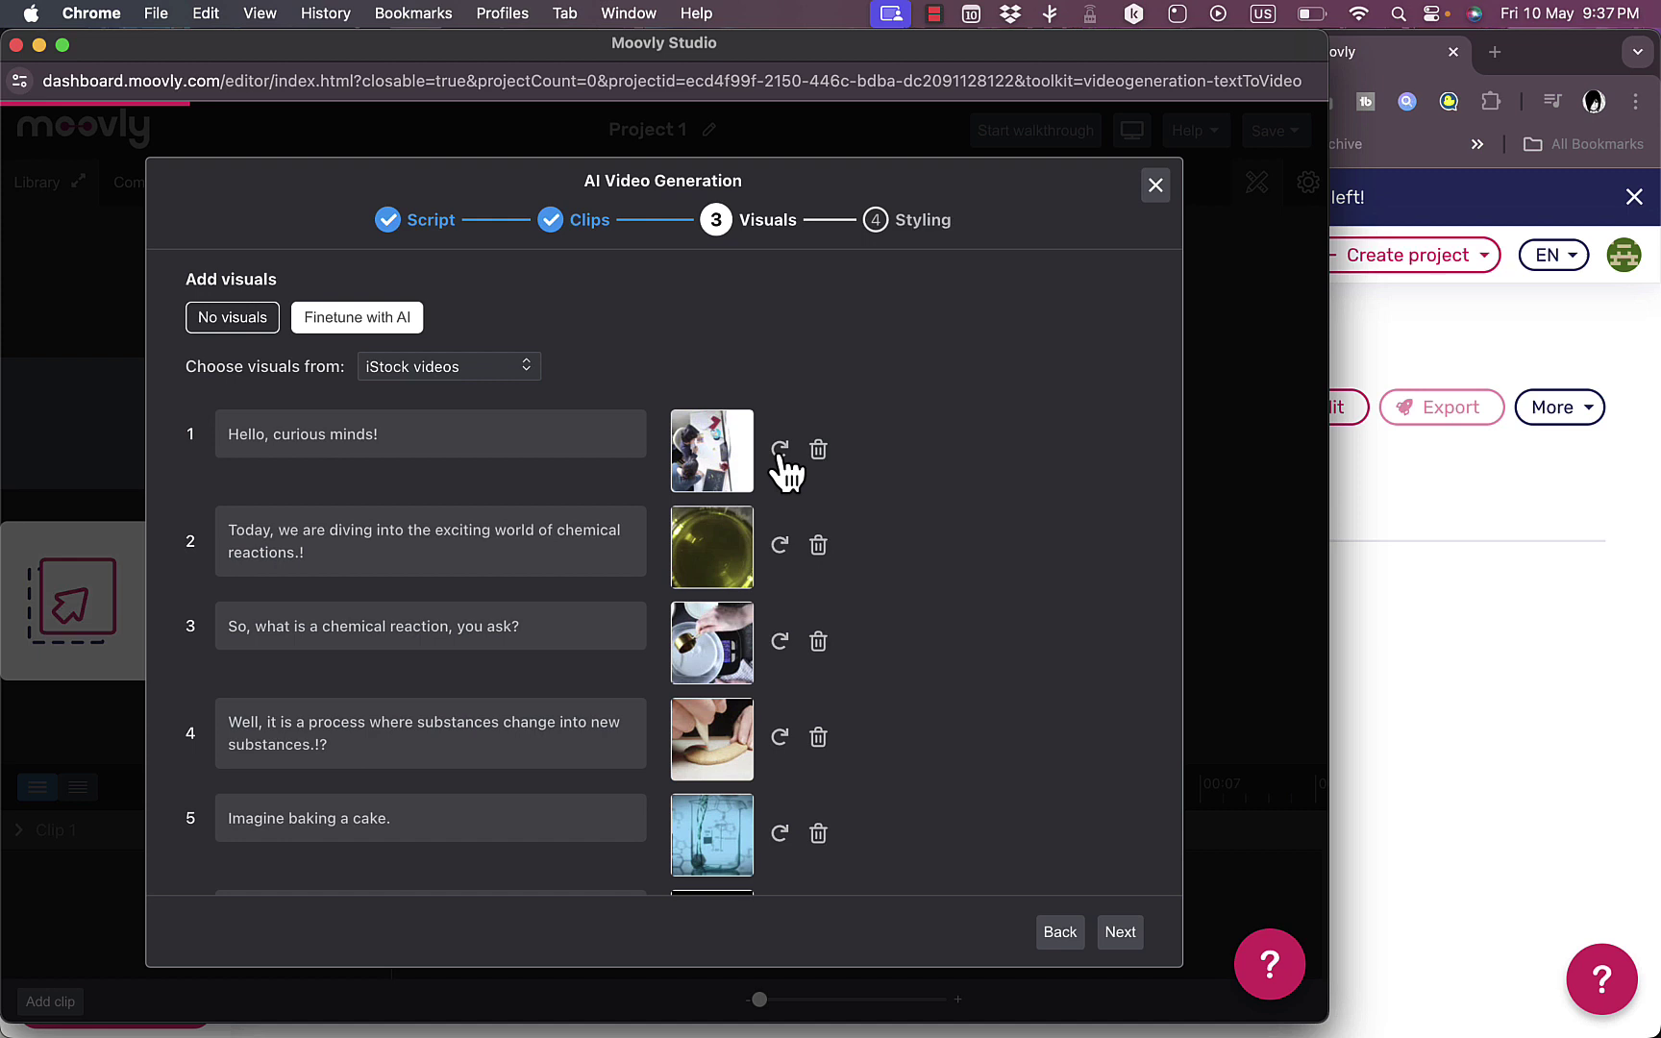
- In the Styling step, pick the Example 5 on-screen caption style
left_click(1120, 933)
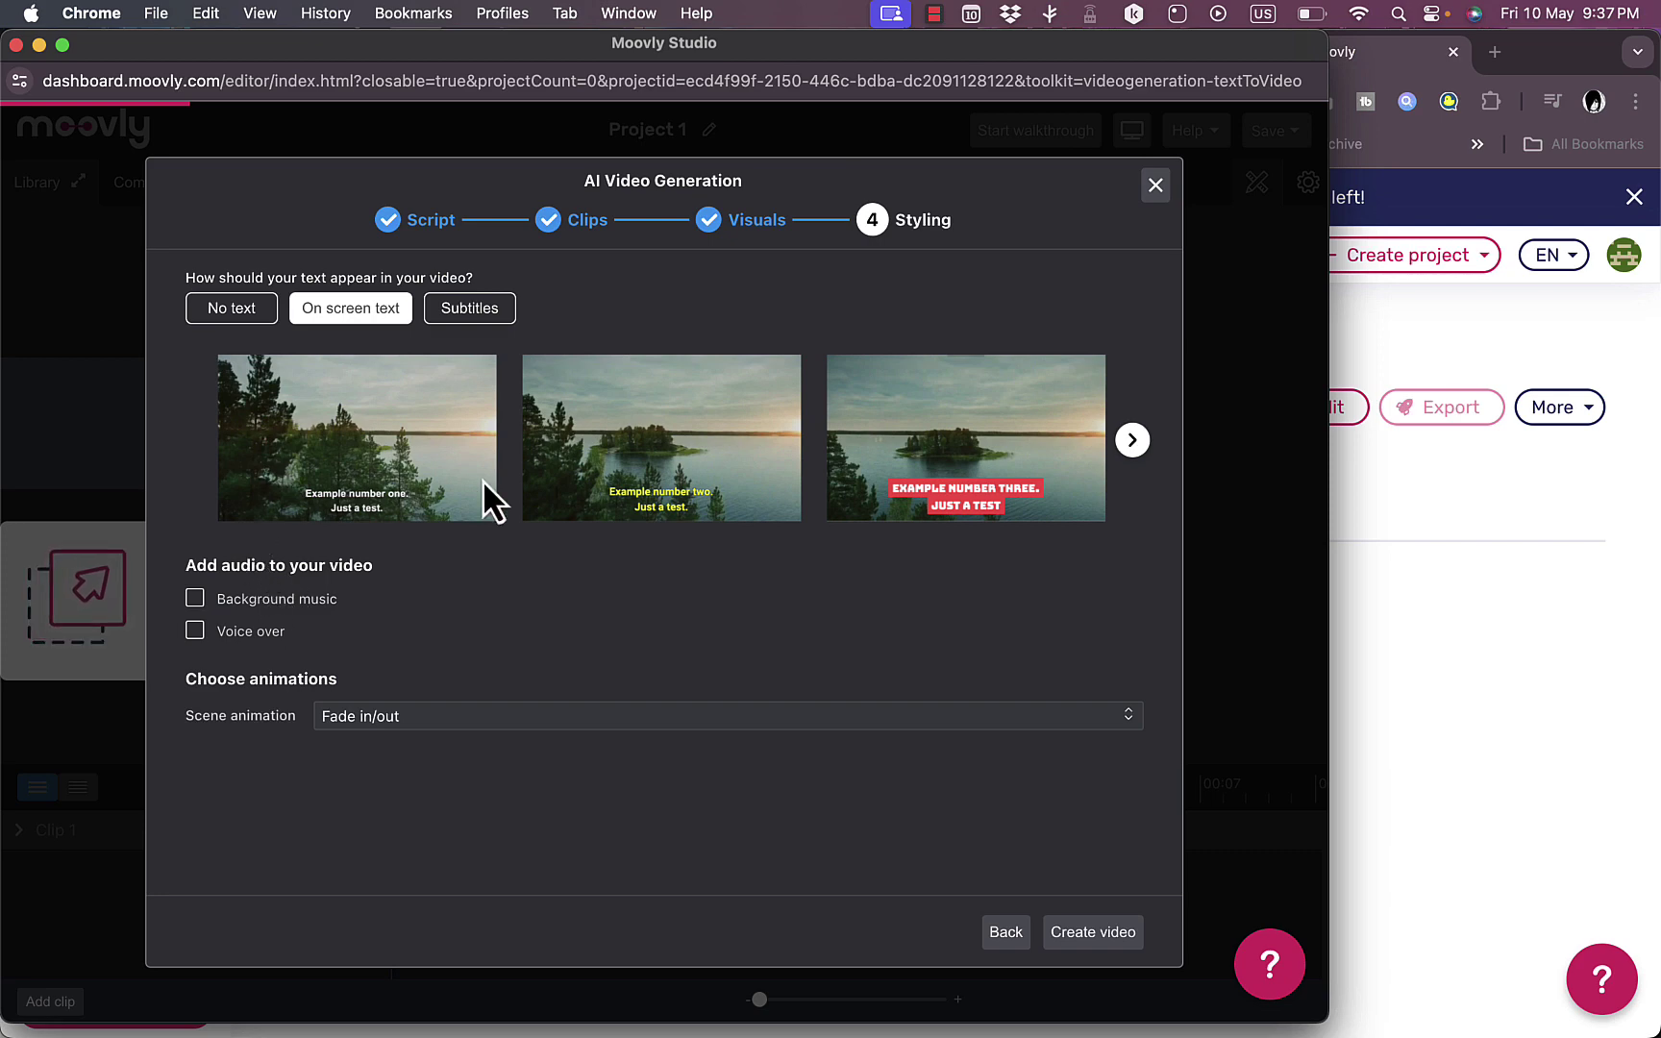
left_click(1136, 440)
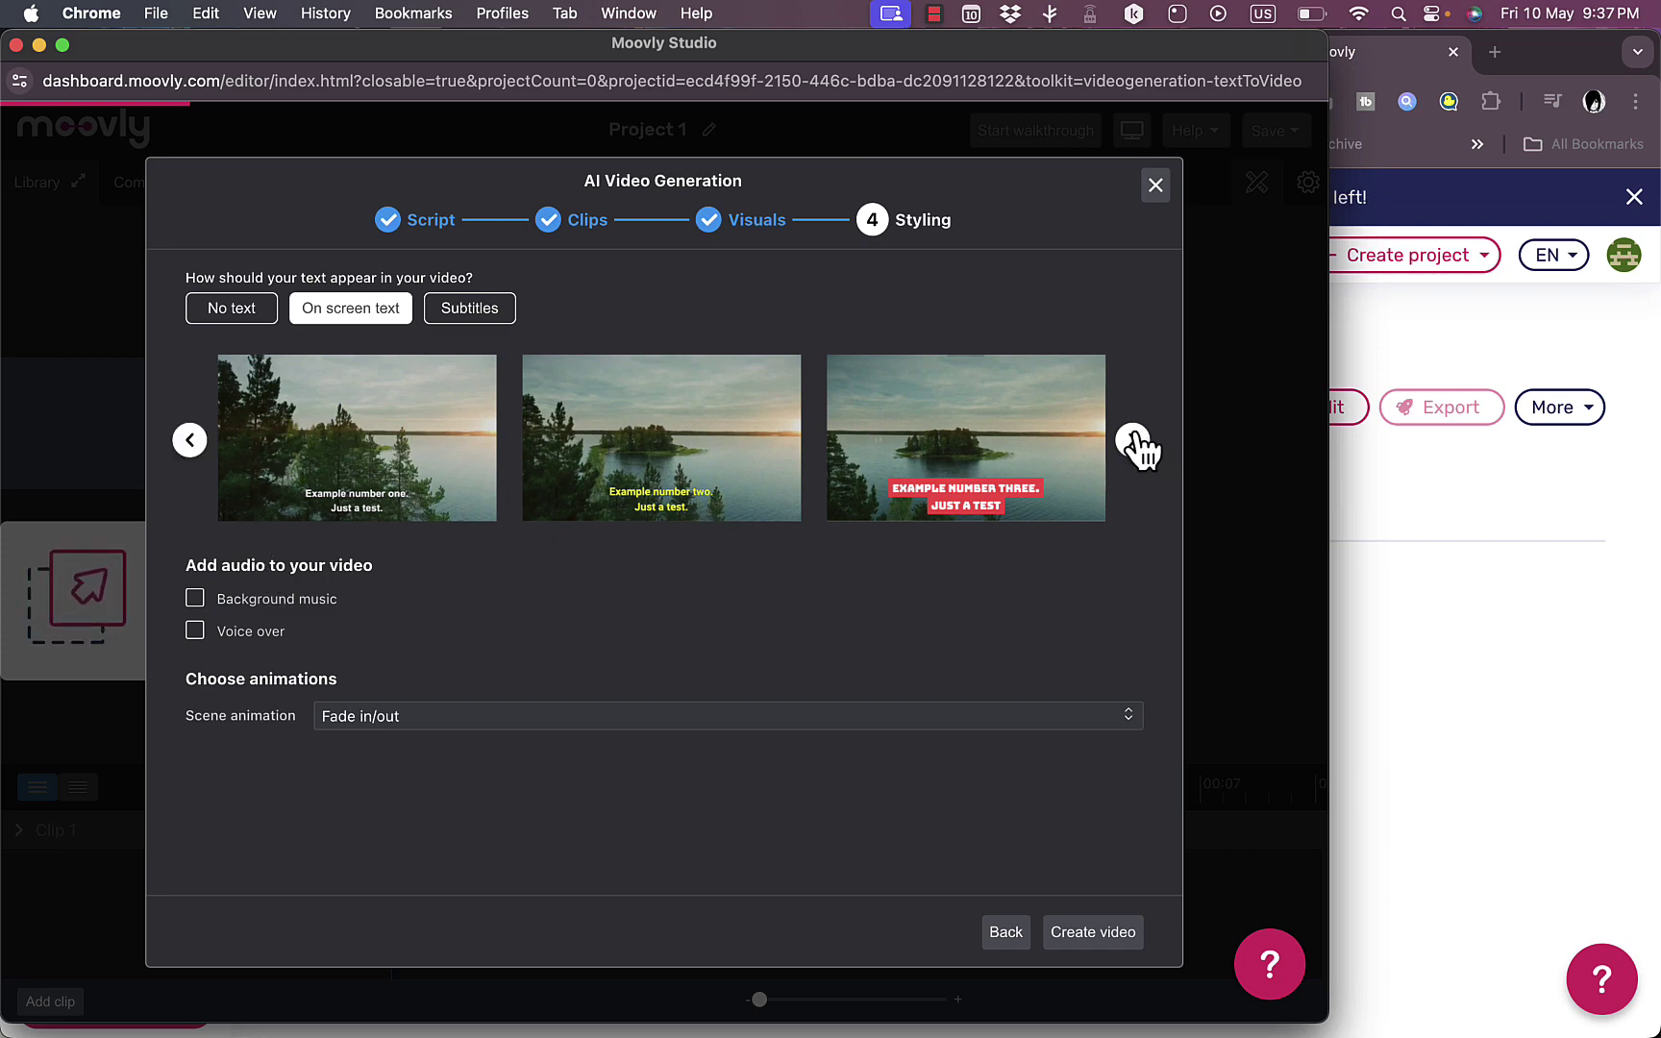
left_click(1134, 442)
left_click(1134, 442)
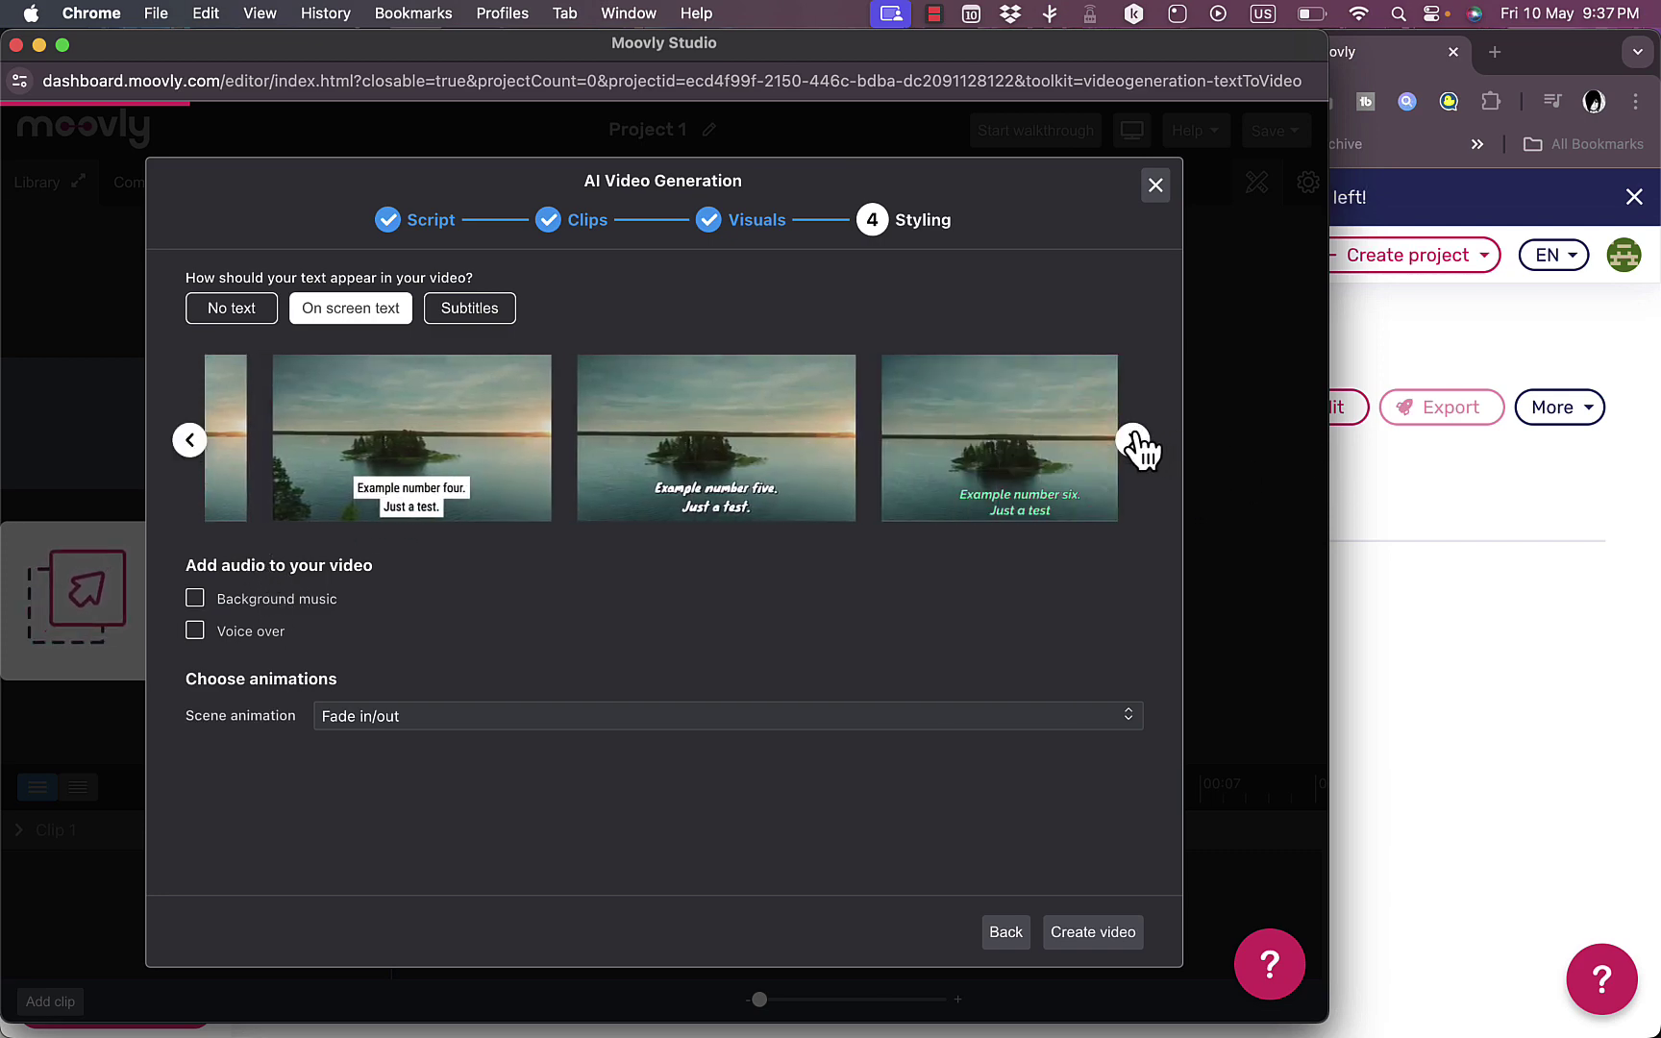
left_click(533, 442)
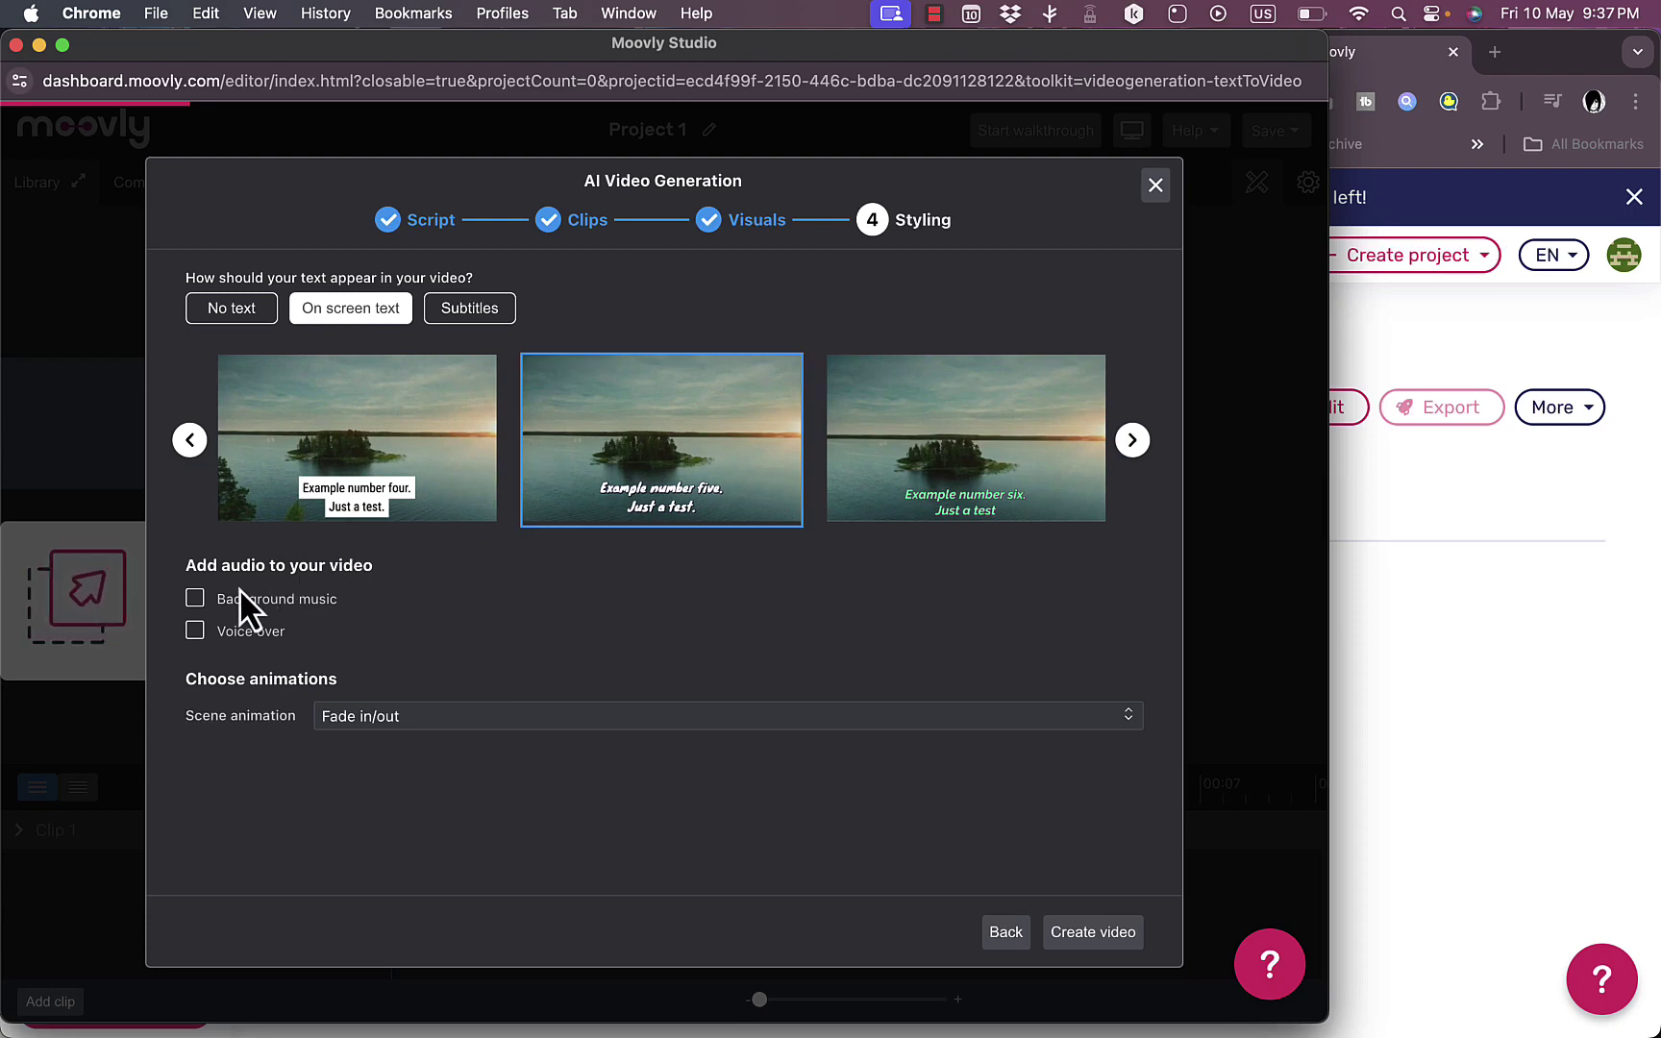
- Add background music and a Joanna (English, US) voiceover, and set scene animation to No animation
left_click(195, 631)
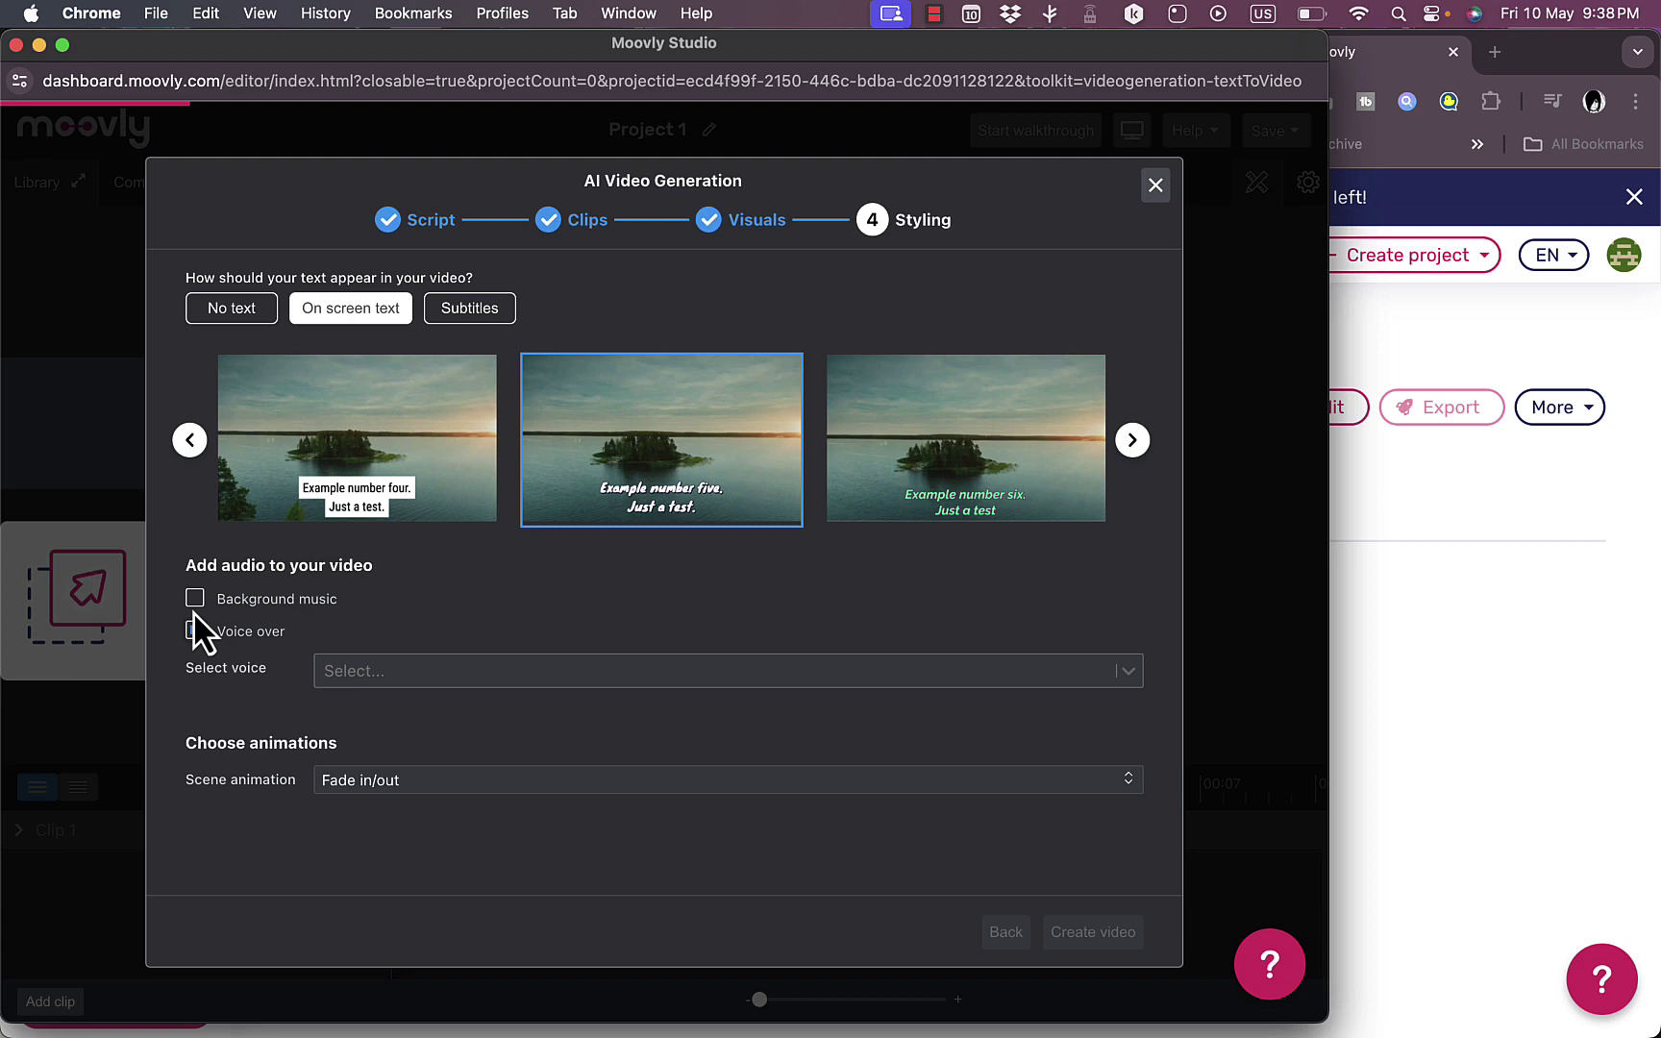
left_click(223, 599)
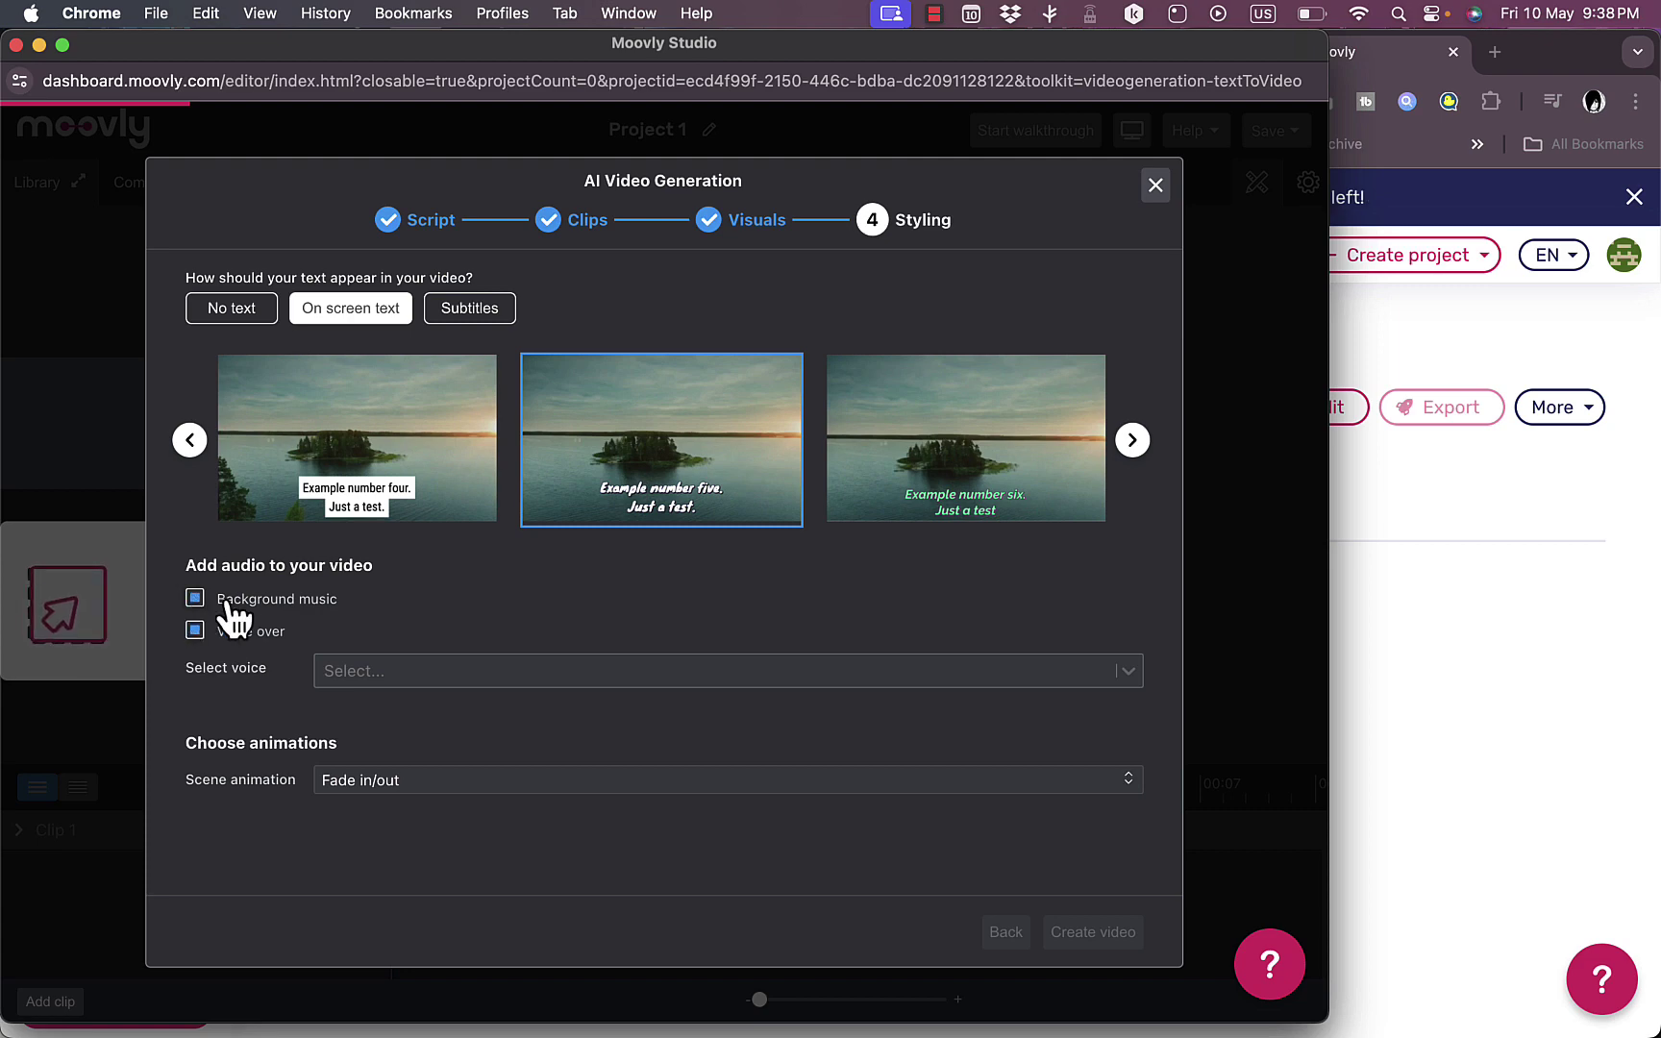
left_click(664, 685)
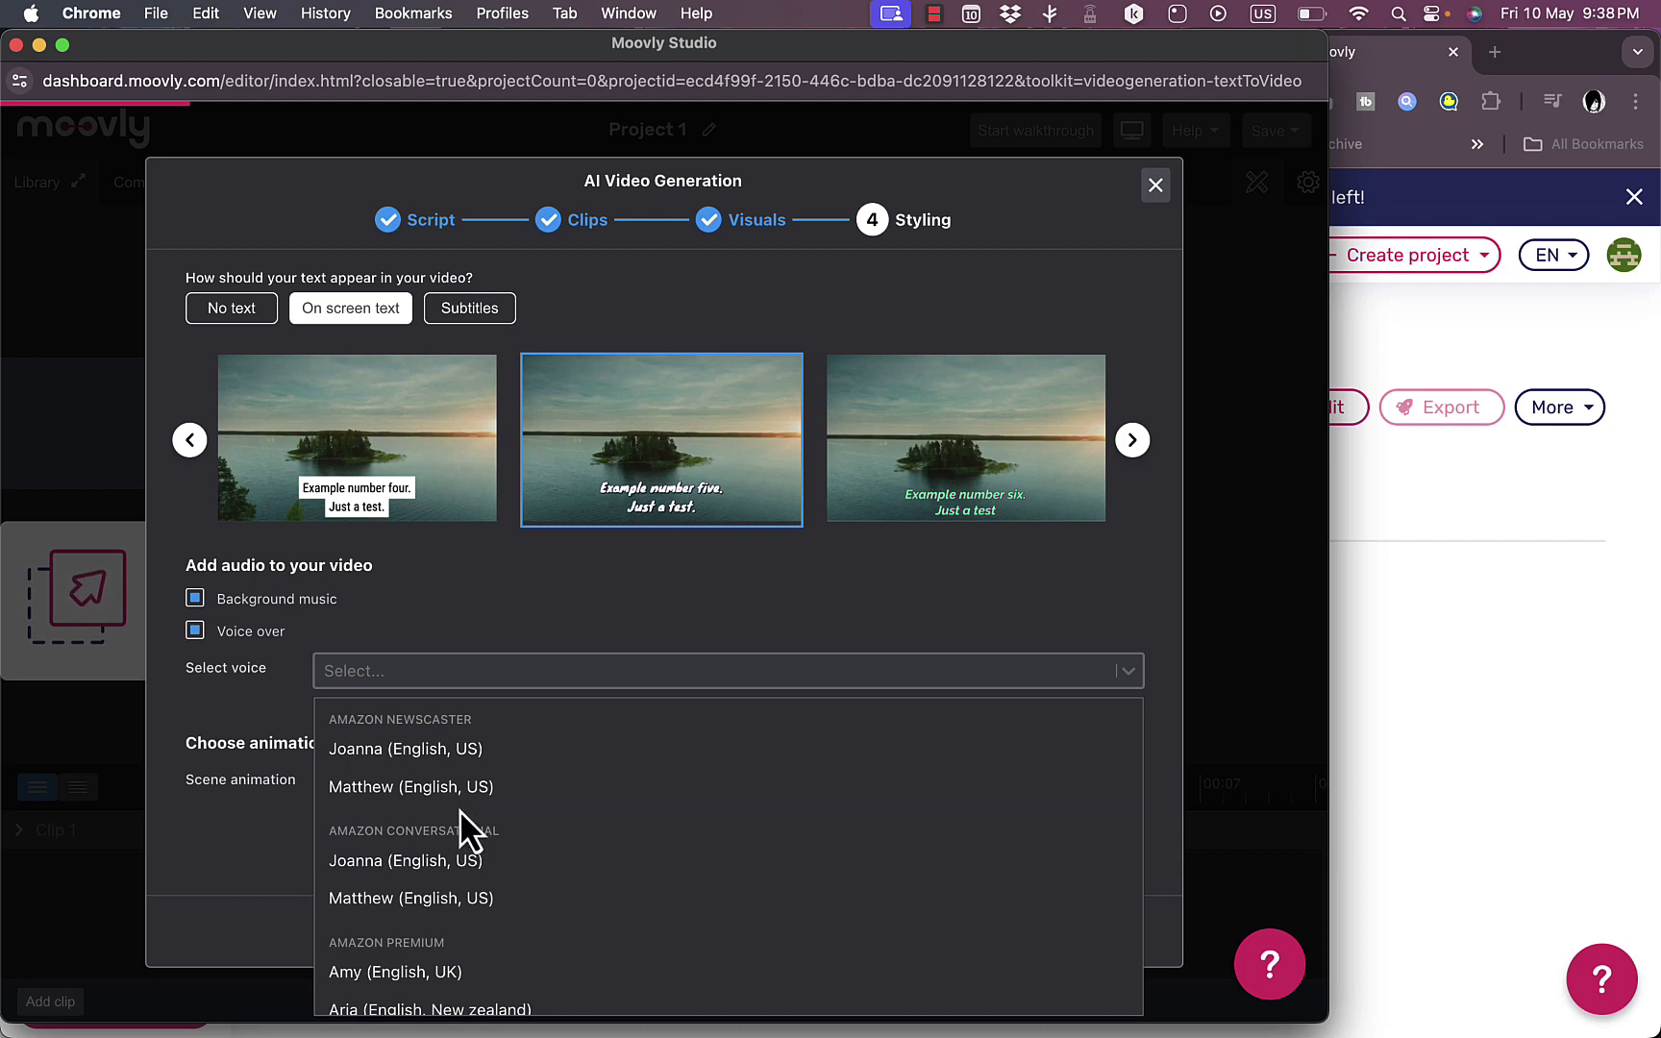
scroll(511, 817, "down", 2)
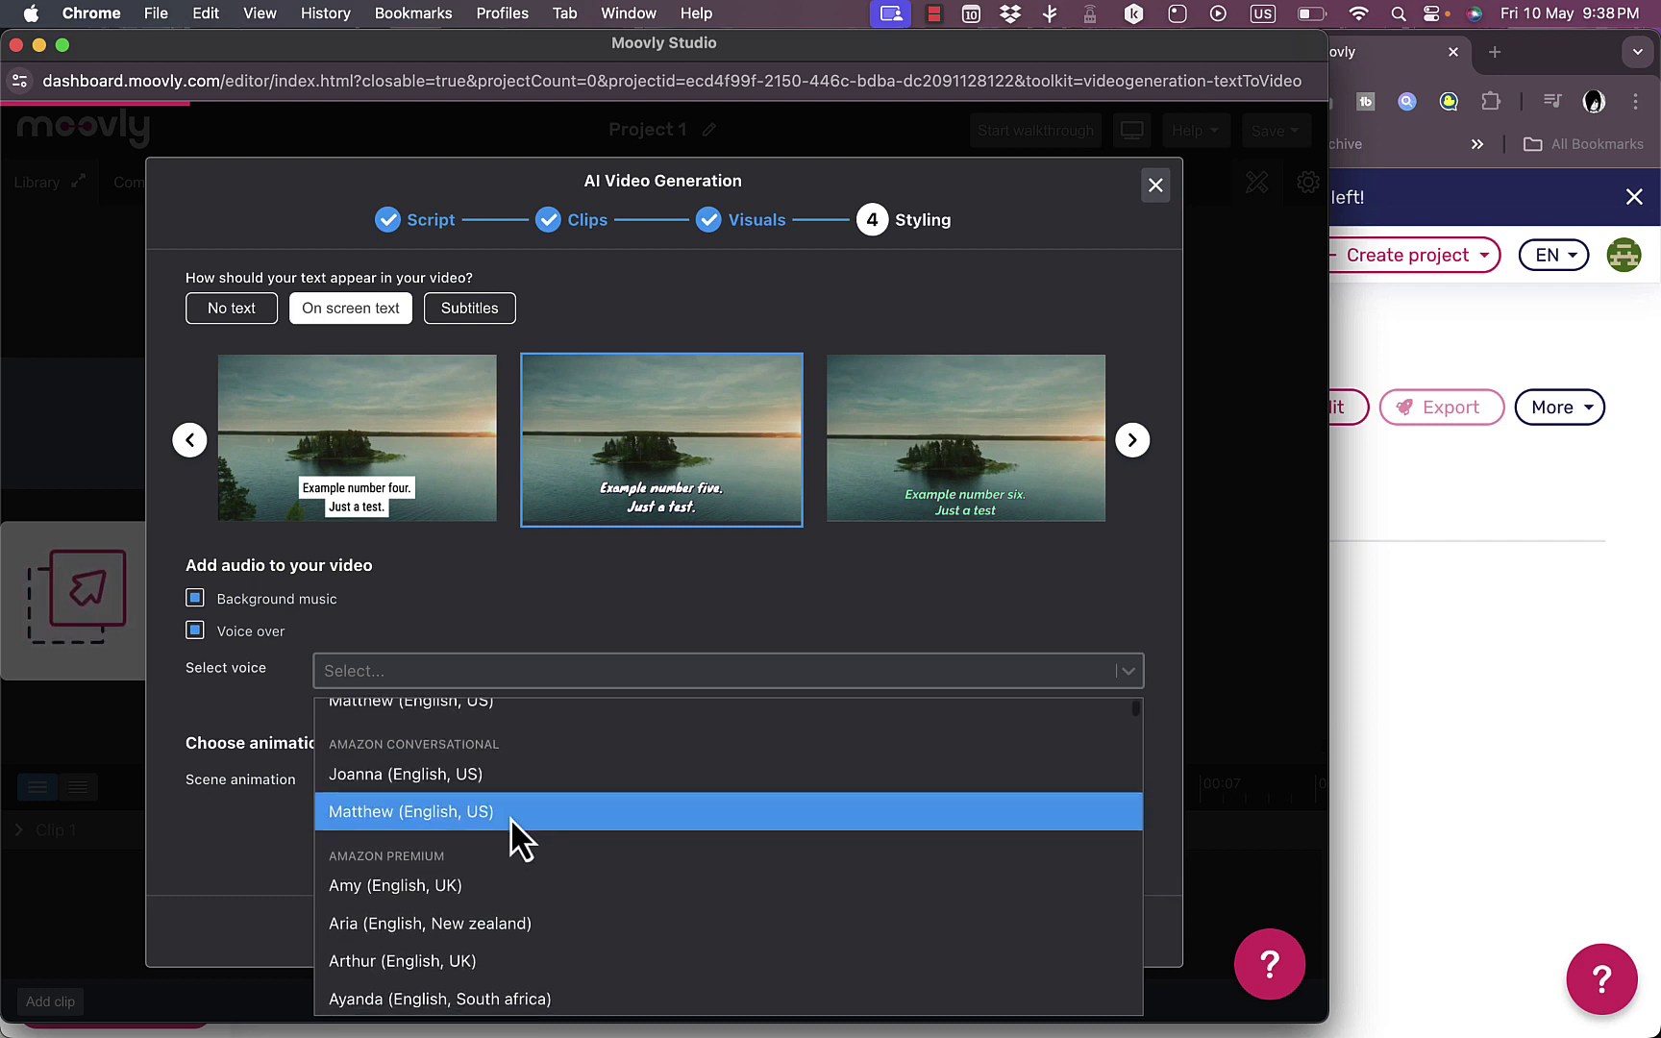
scroll(509, 754, "up", 2)
left_click(456, 749)
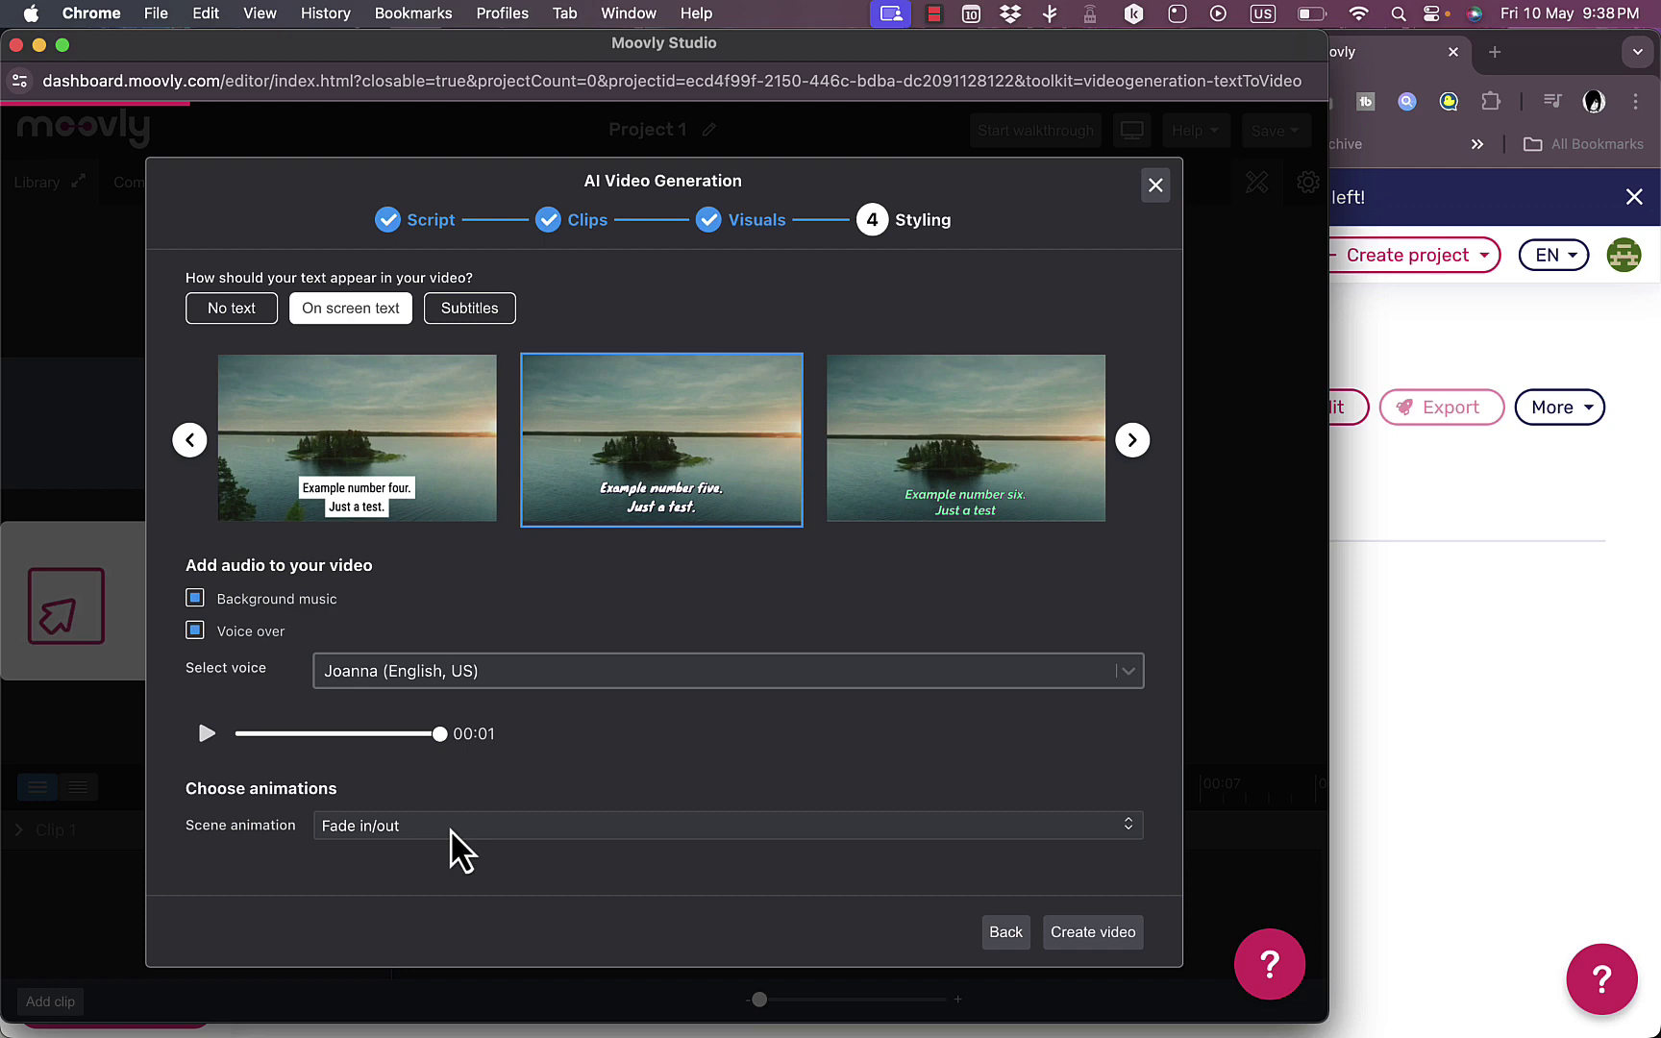
left_click(499, 831)
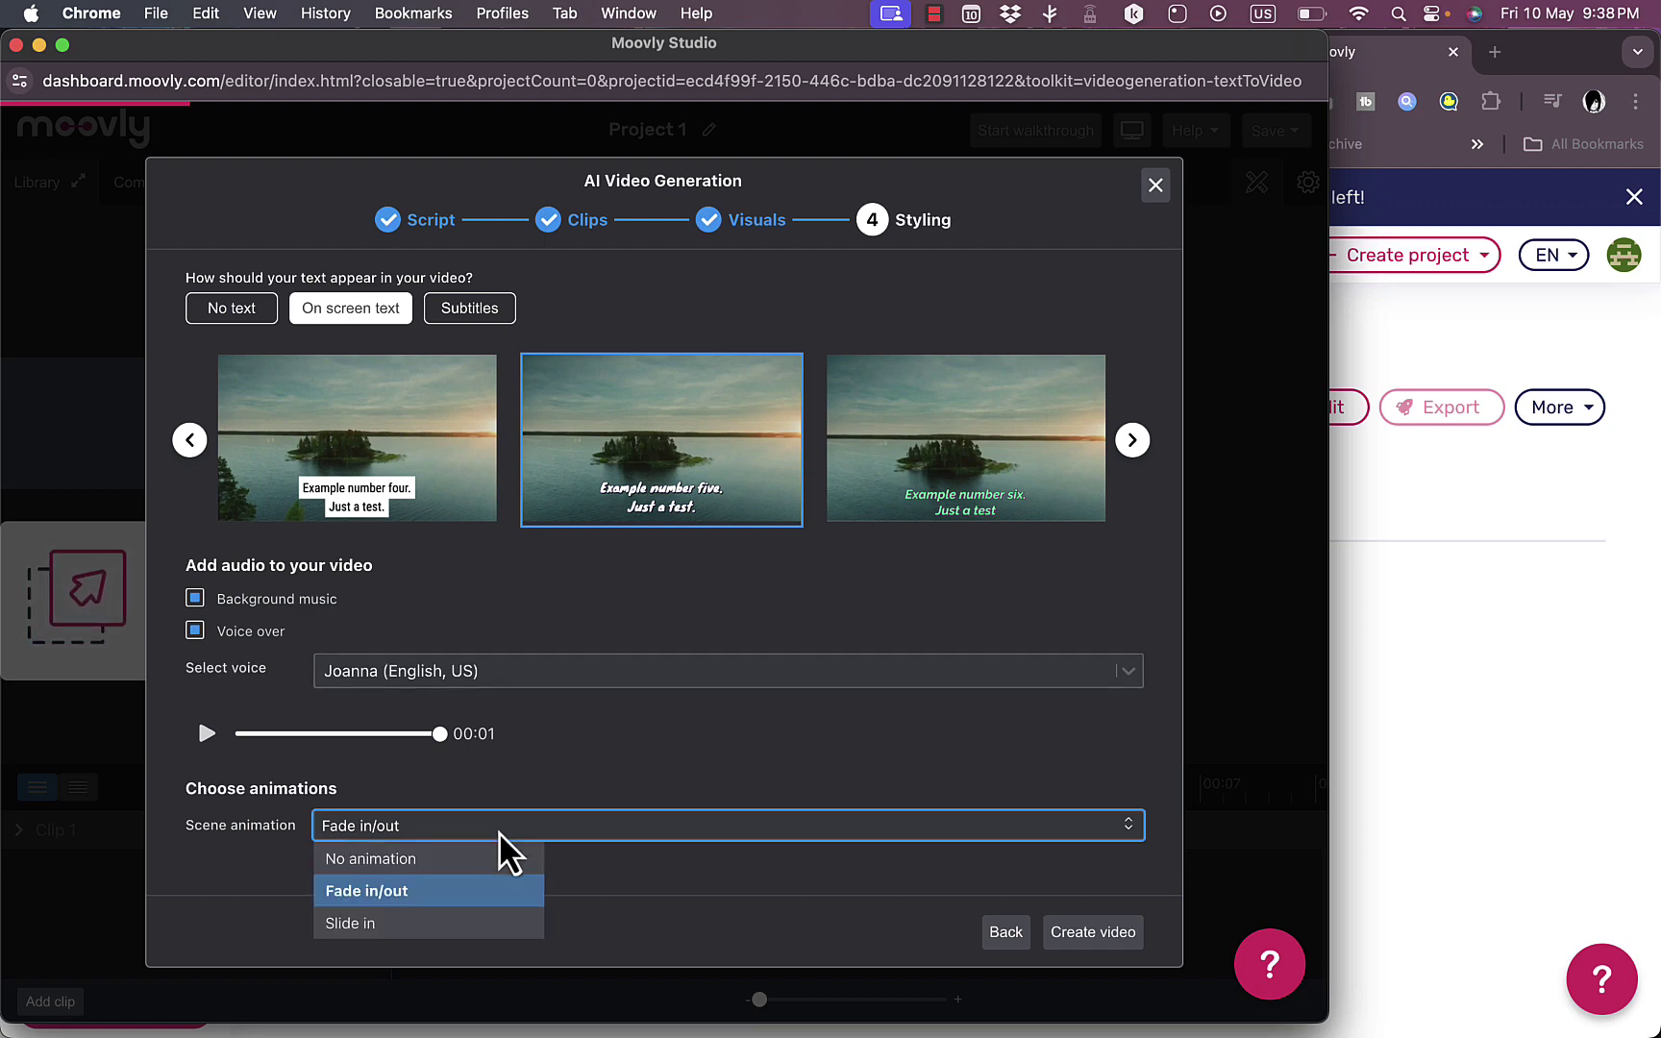
left_click(432, 859)
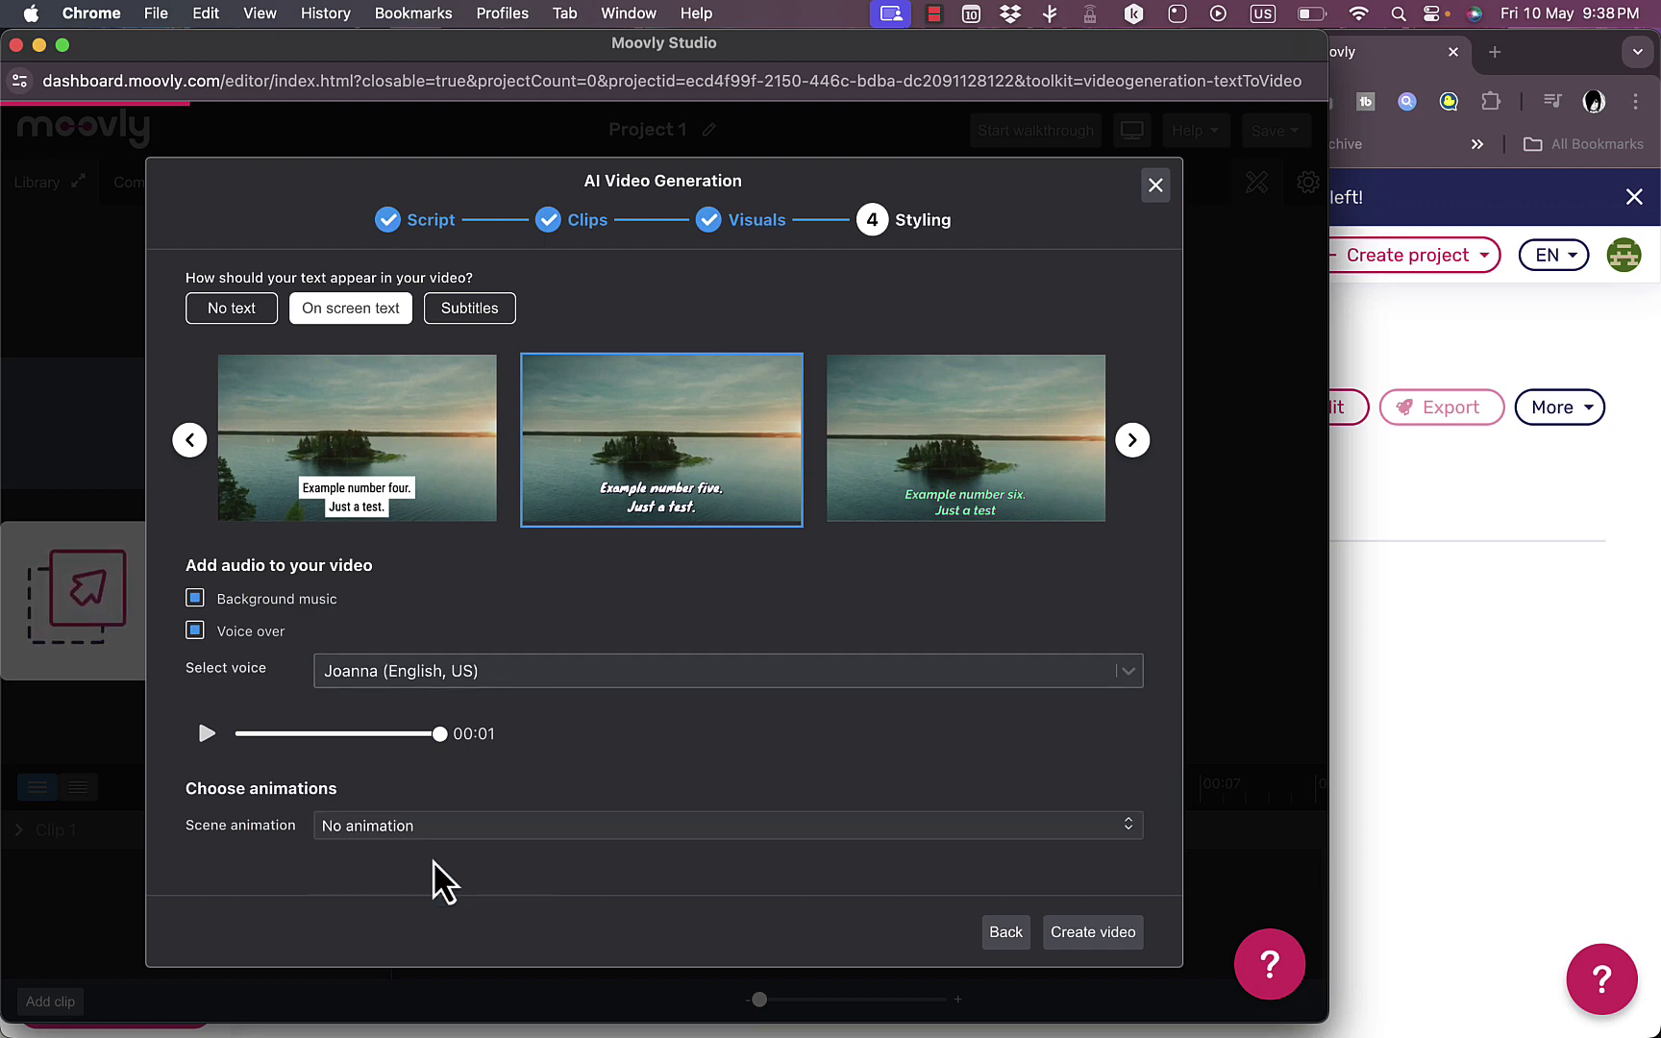
- Generate the AI chemistry video and open the 17-second result in the studio editor
left_click(1093, 933)
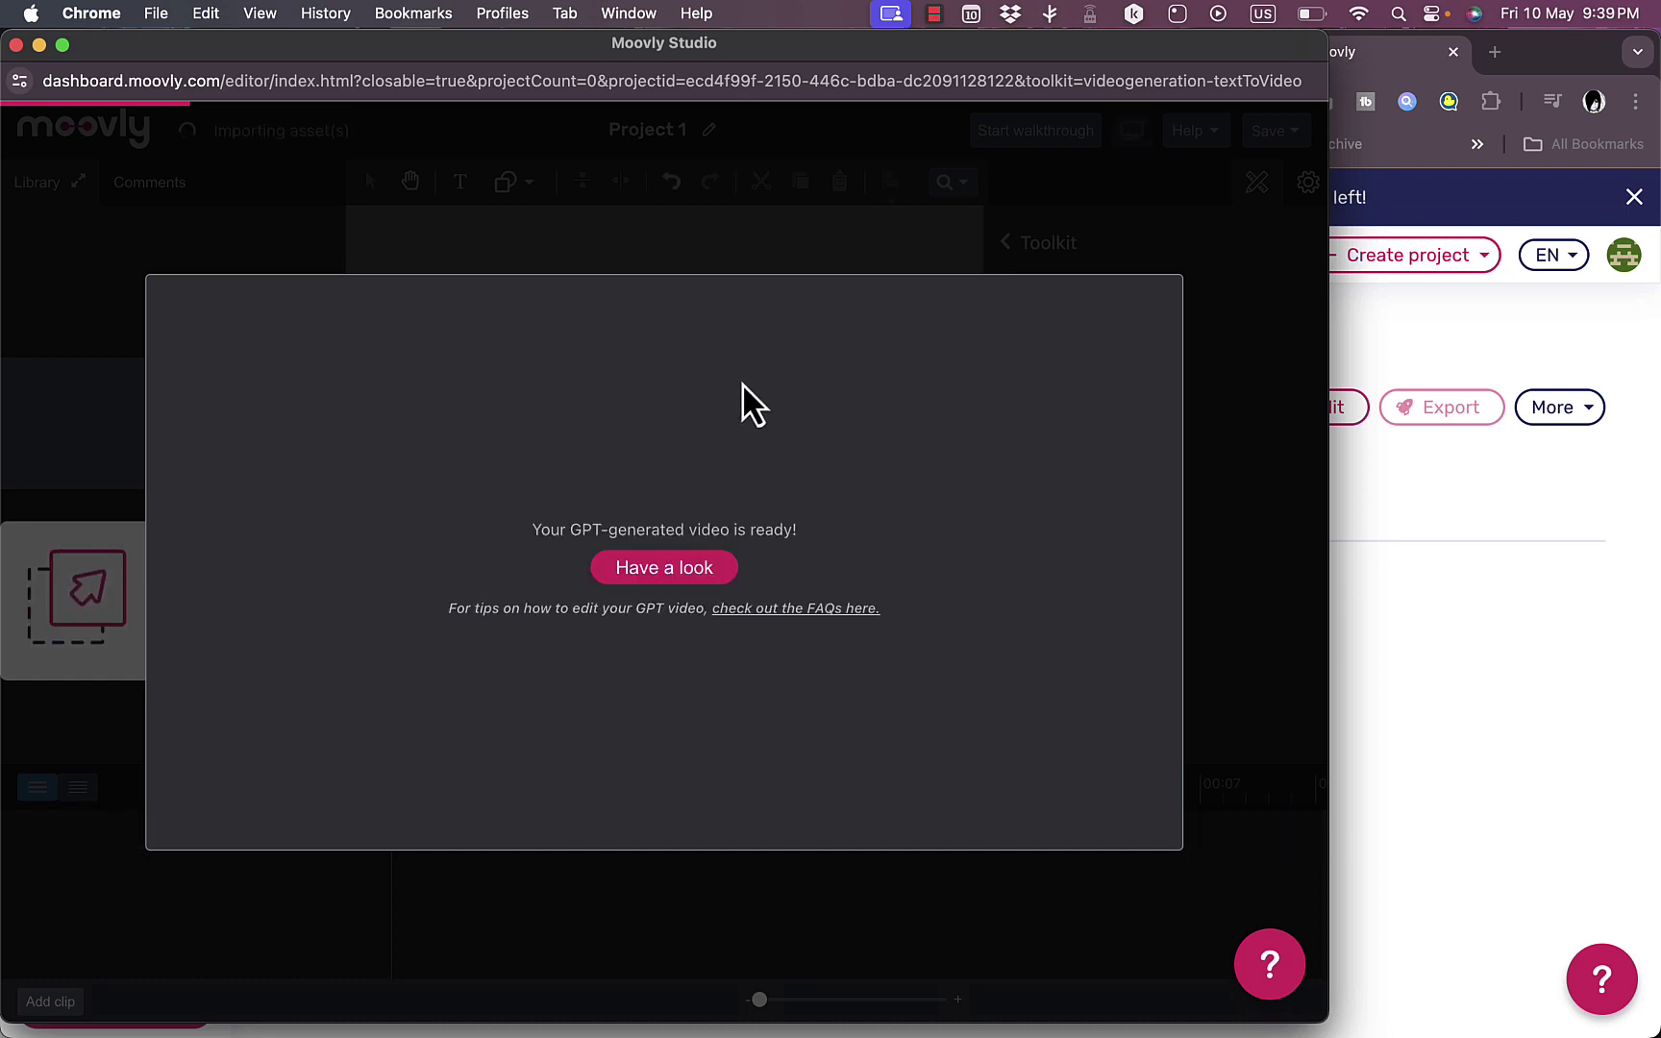
left_click(674, 577)
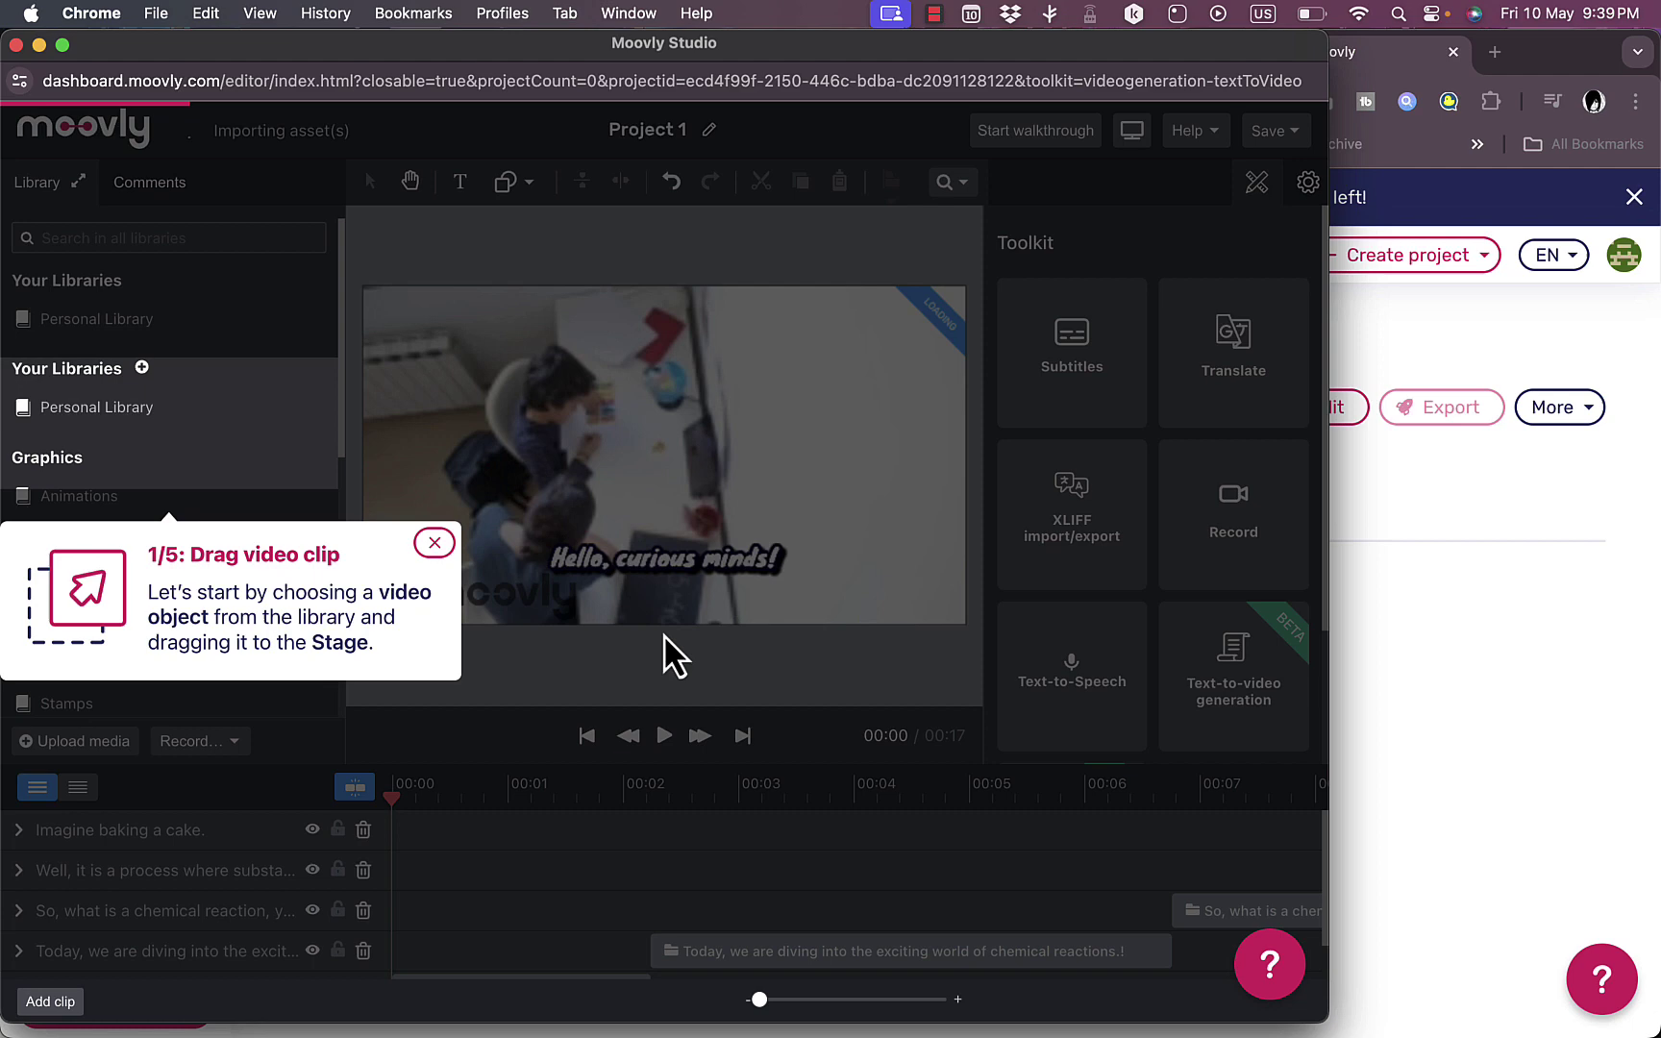
- Dismiss the guided tour and preview the generated video, pausing and resuming playback
left_click(435, 543)
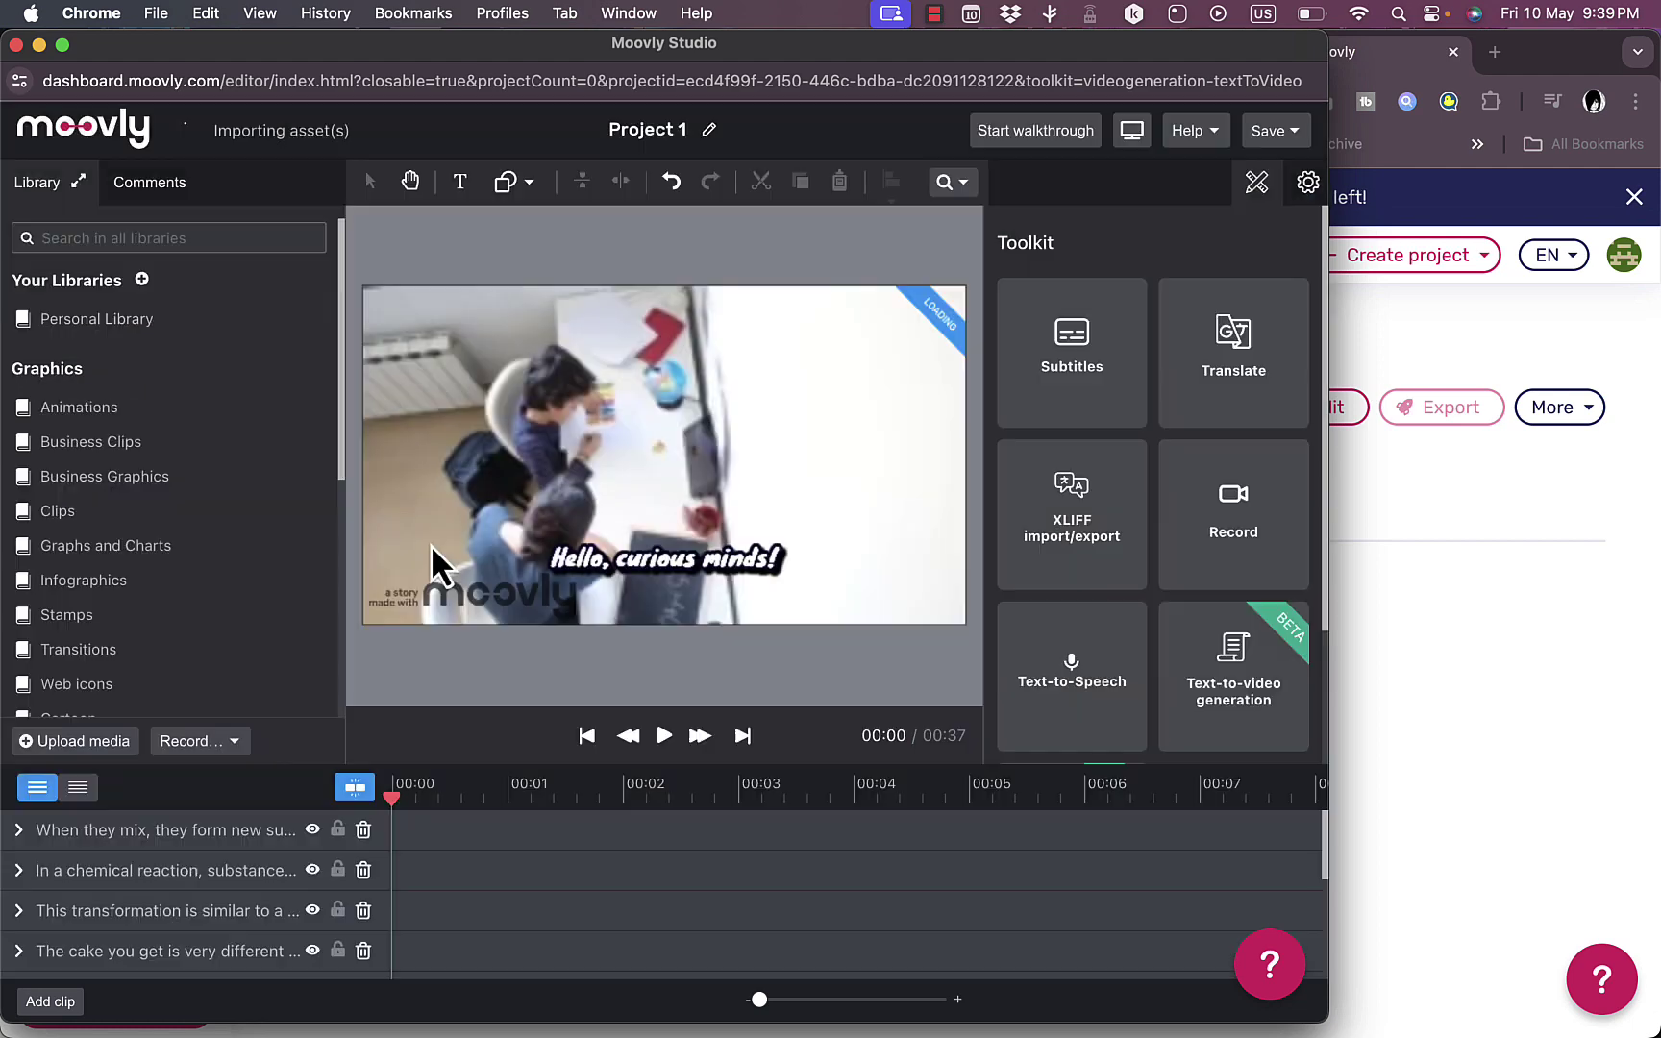
left_click(664, 737)
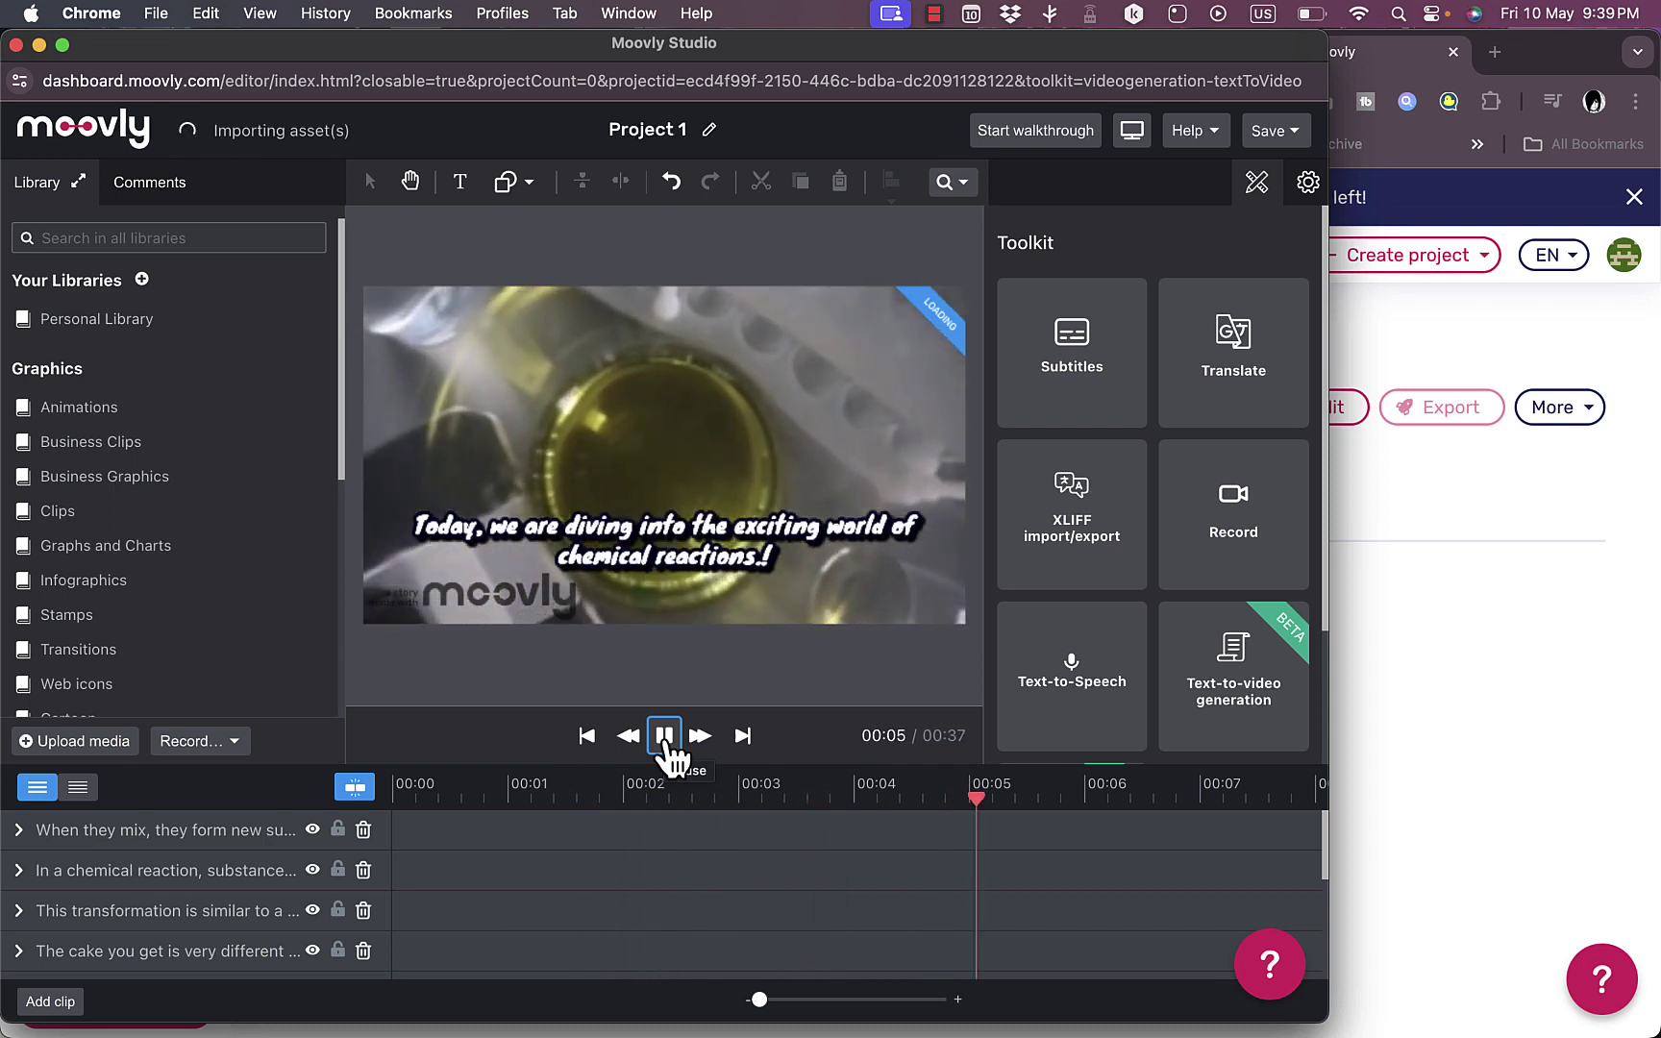
left_click(665, 737)
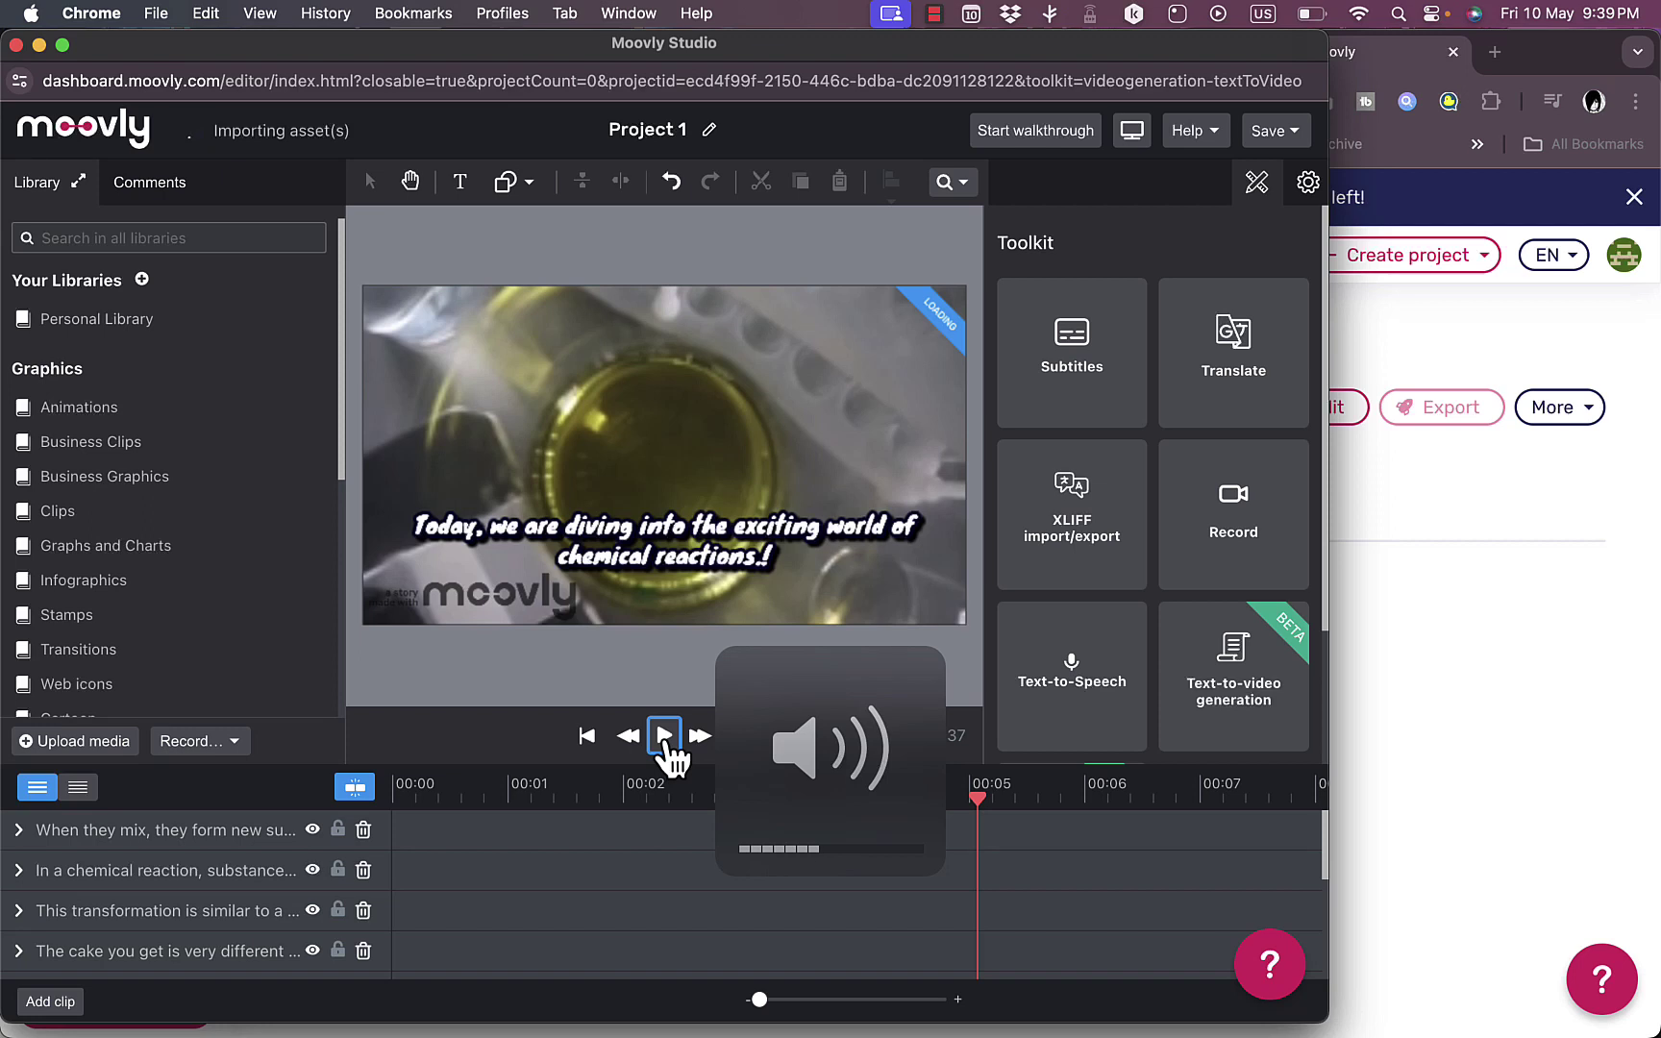
left_click(664, 736)
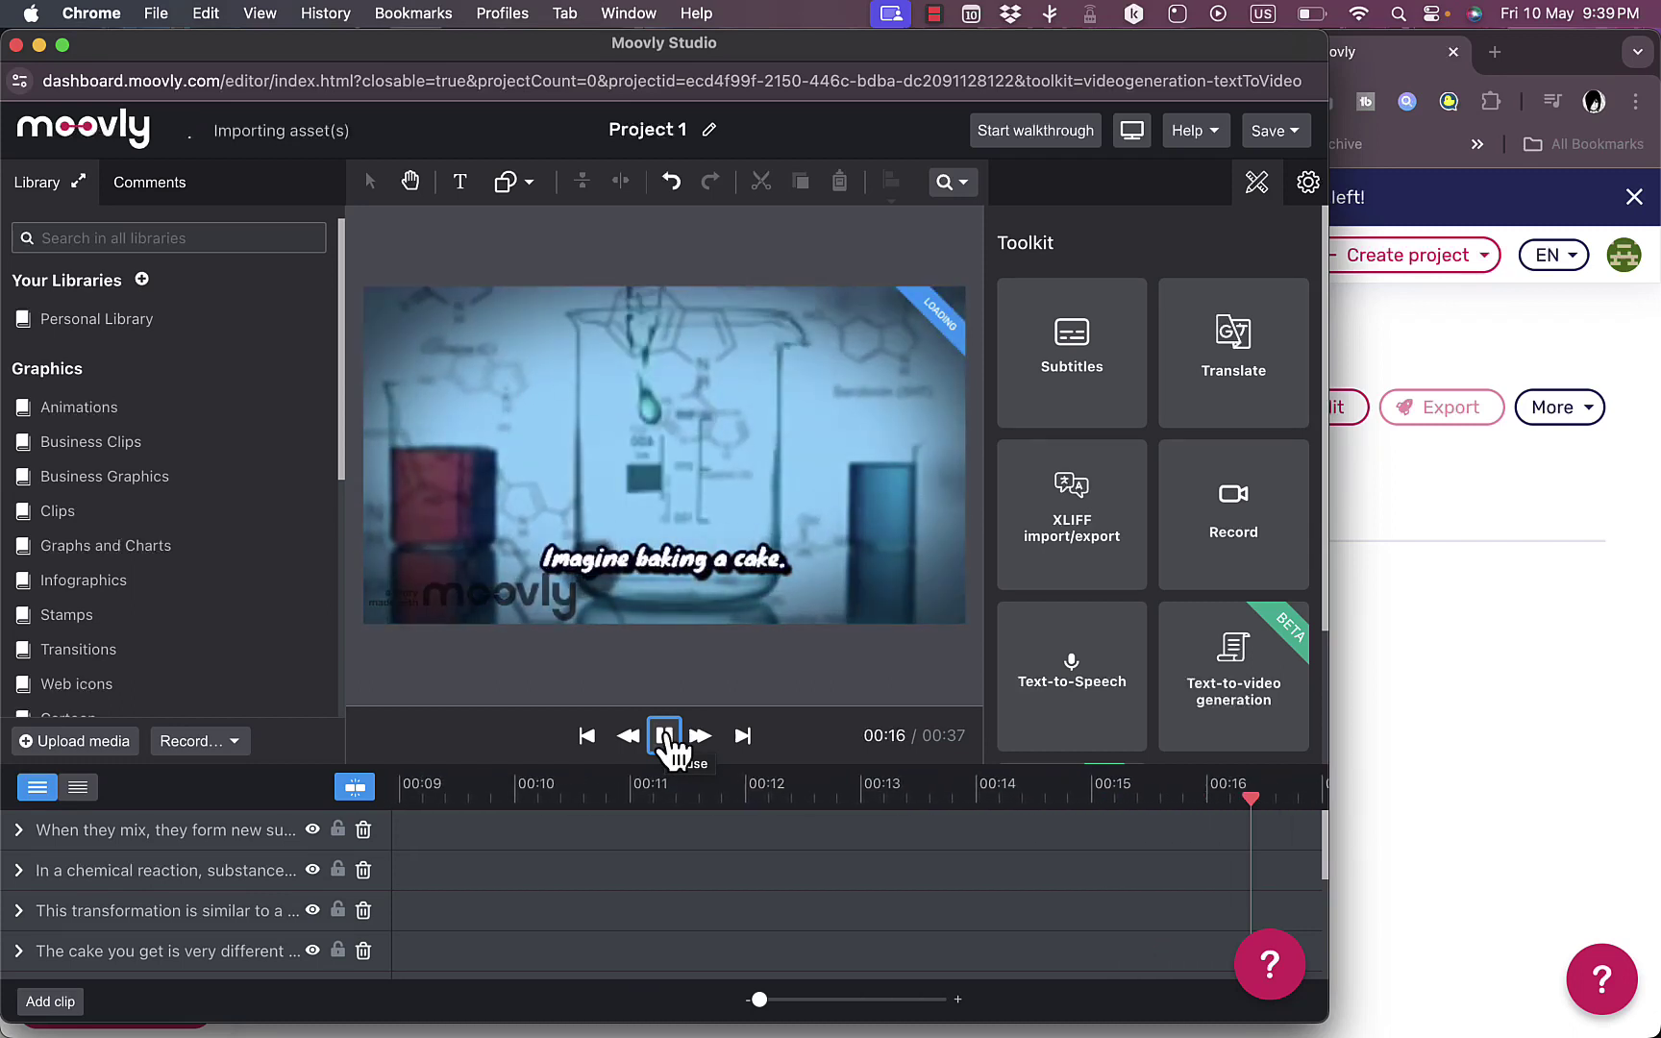
left_click(663, 736)
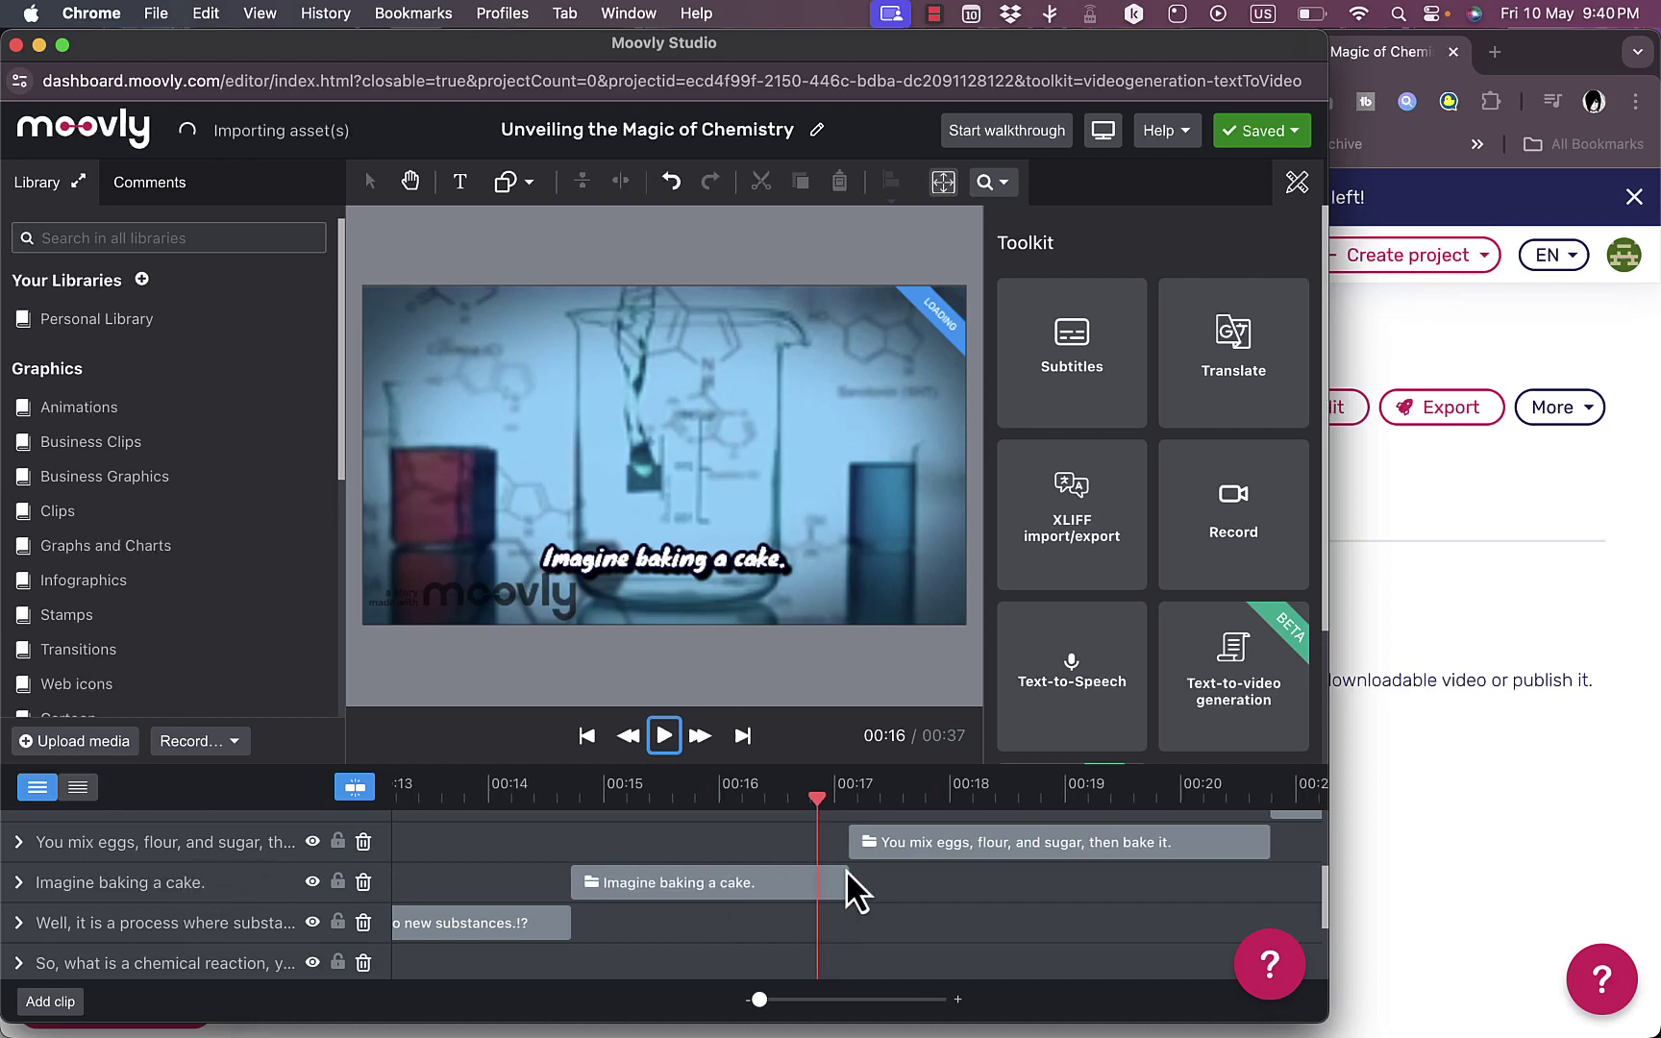
- Select the 'Imagine baking a cake.' caption clip and try nudging it along the timeline
left_click(757, 881)
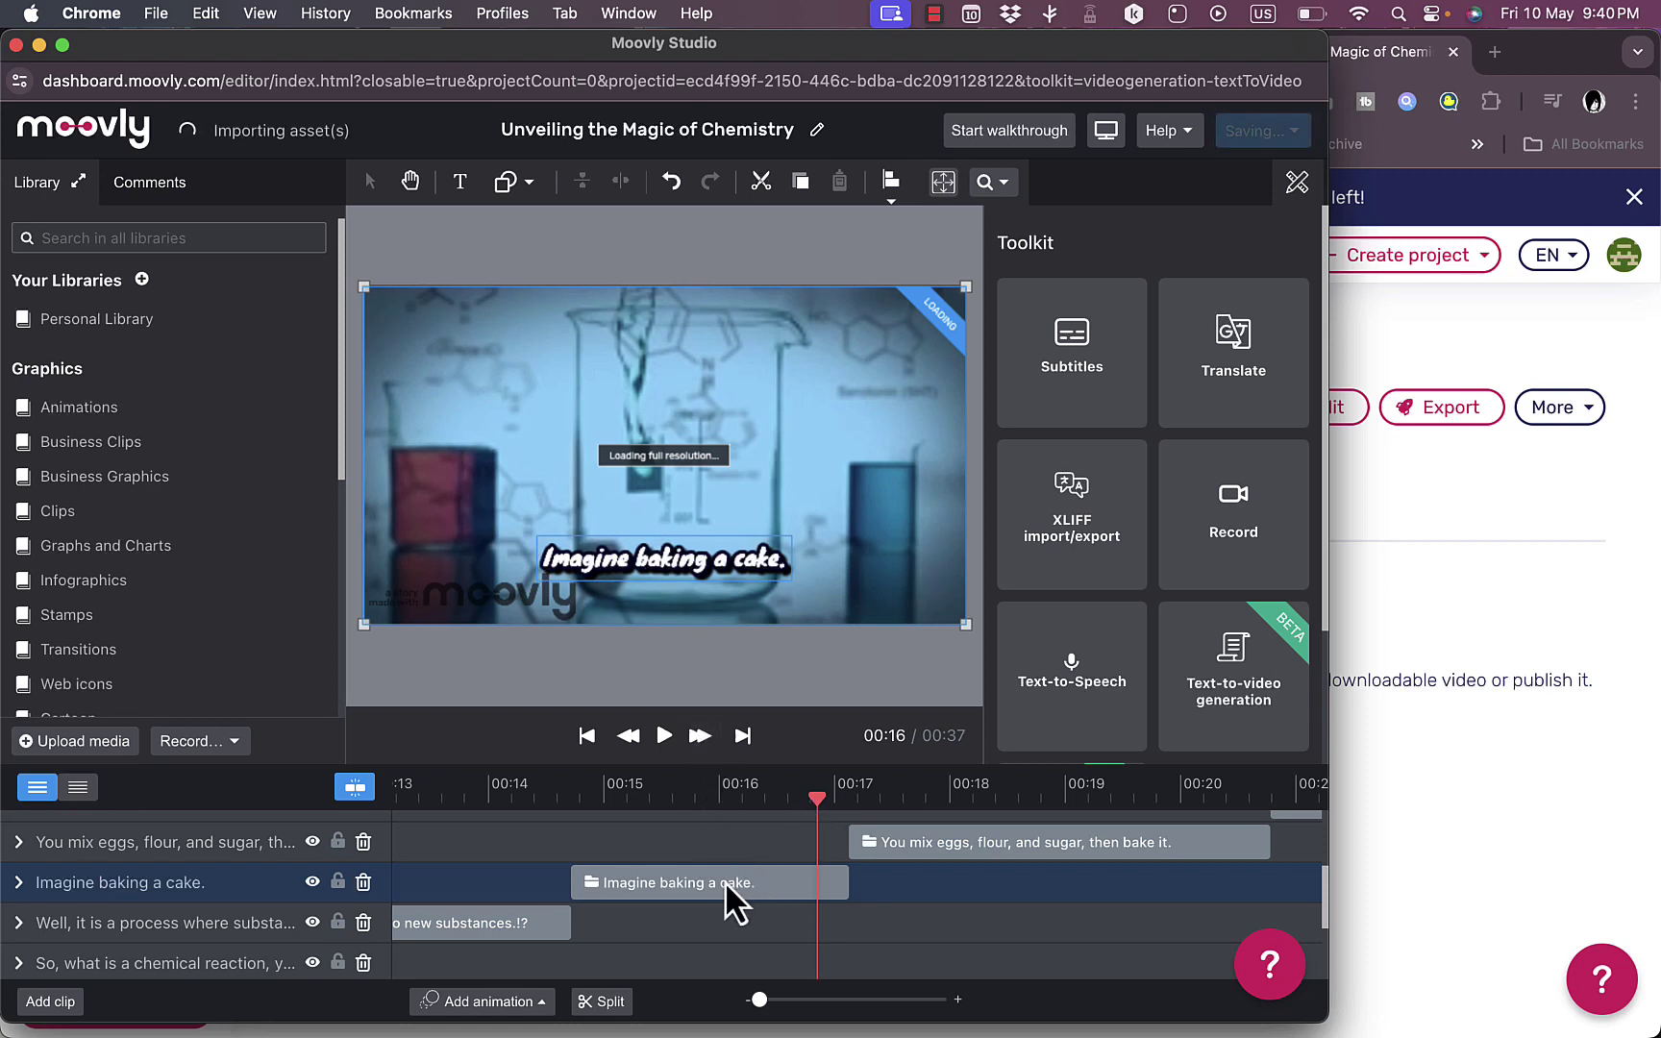
mouse_move(725, 881)
left_mouse_down()
mouse_move(679, 881)
mouse_move(732, 878)
left_mouse_up()
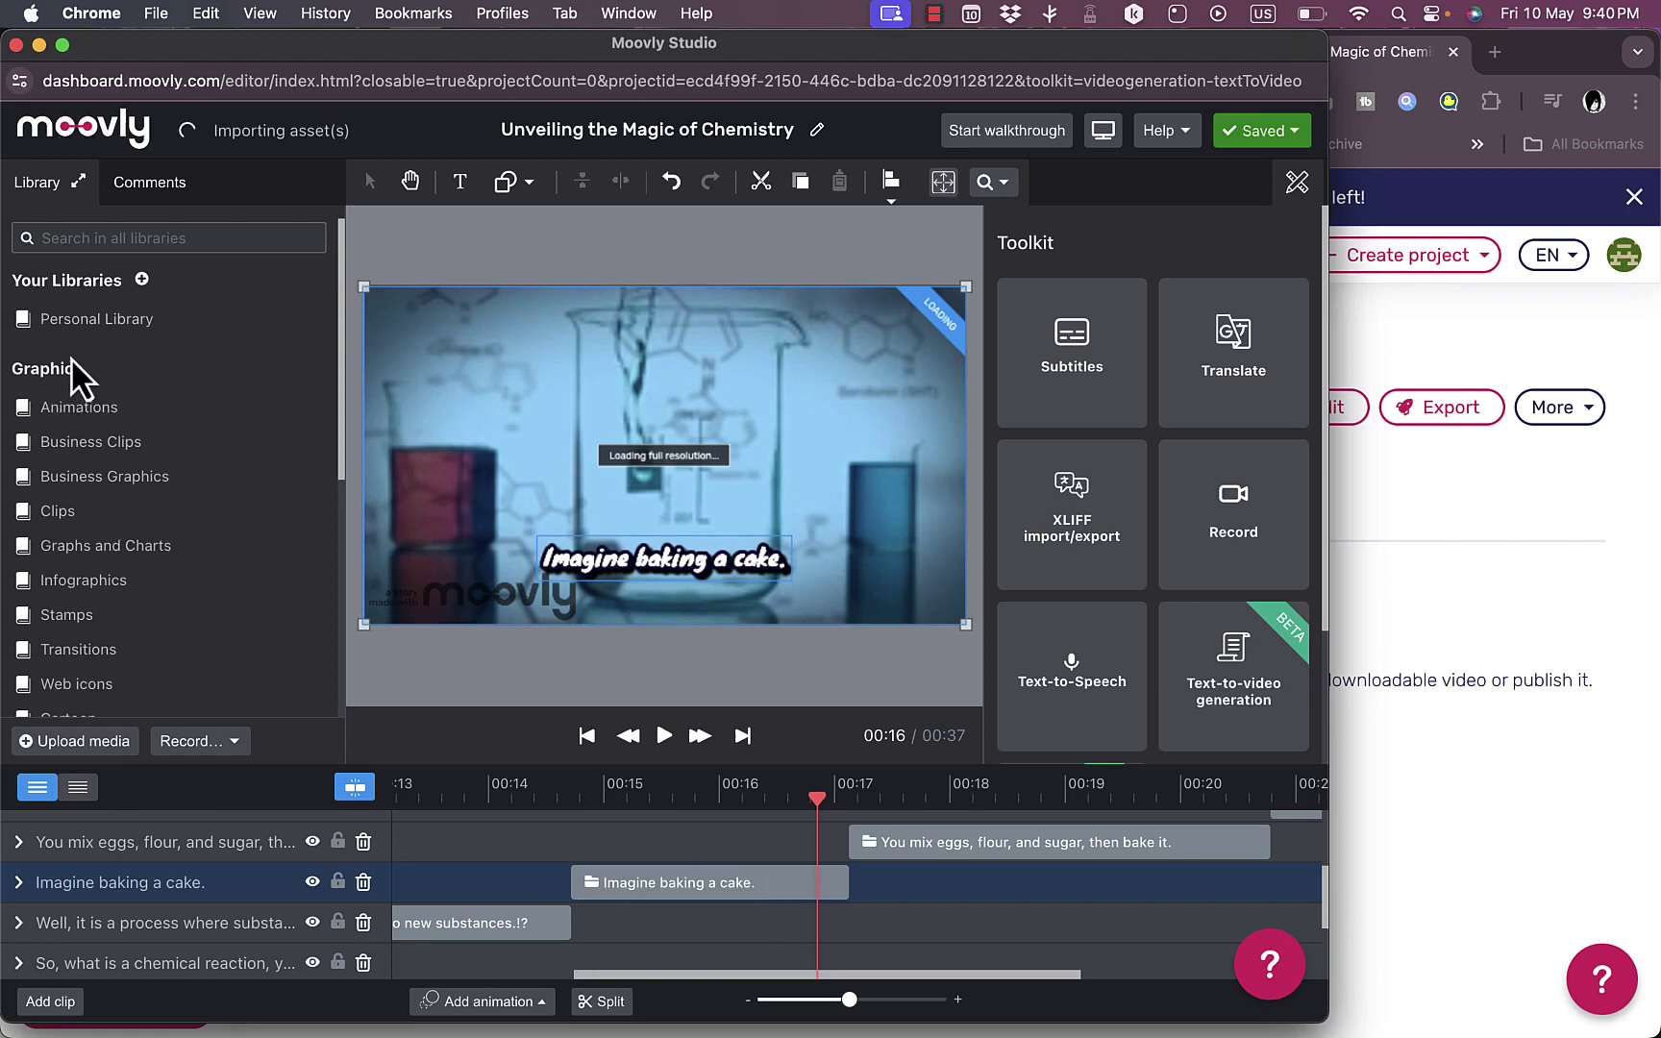
scroll(105, 432, "down", 2)
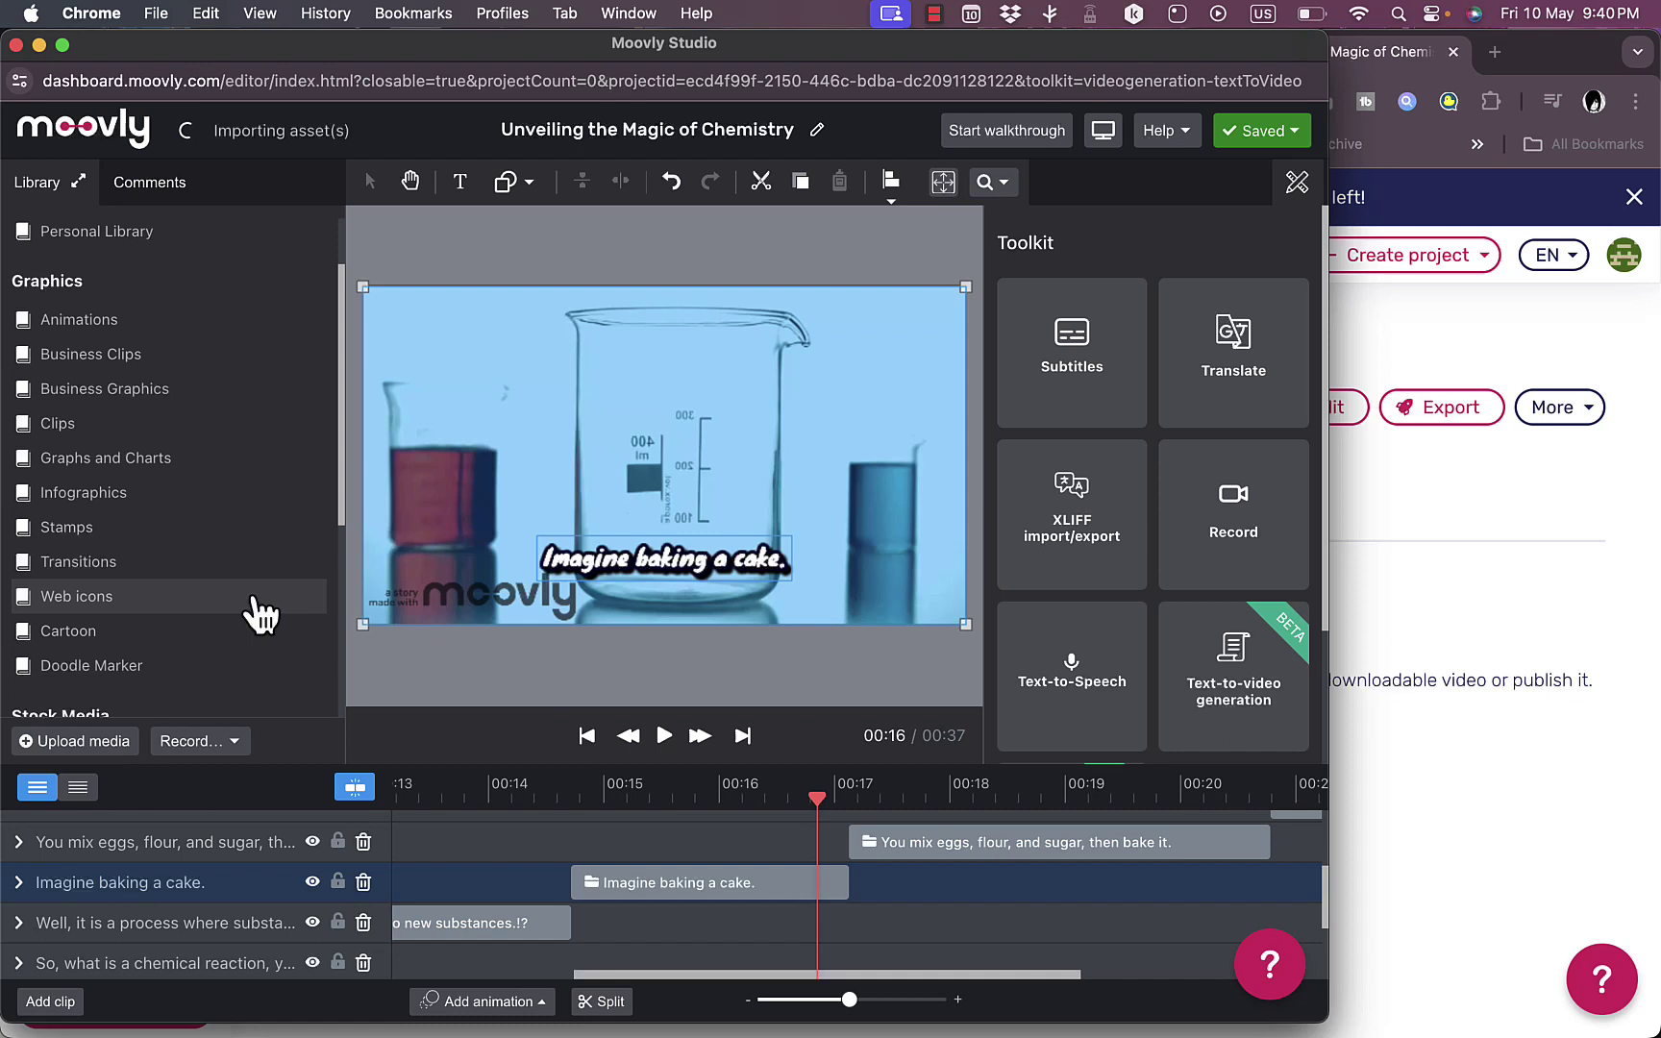
scroll(222, 564, "down", 5)
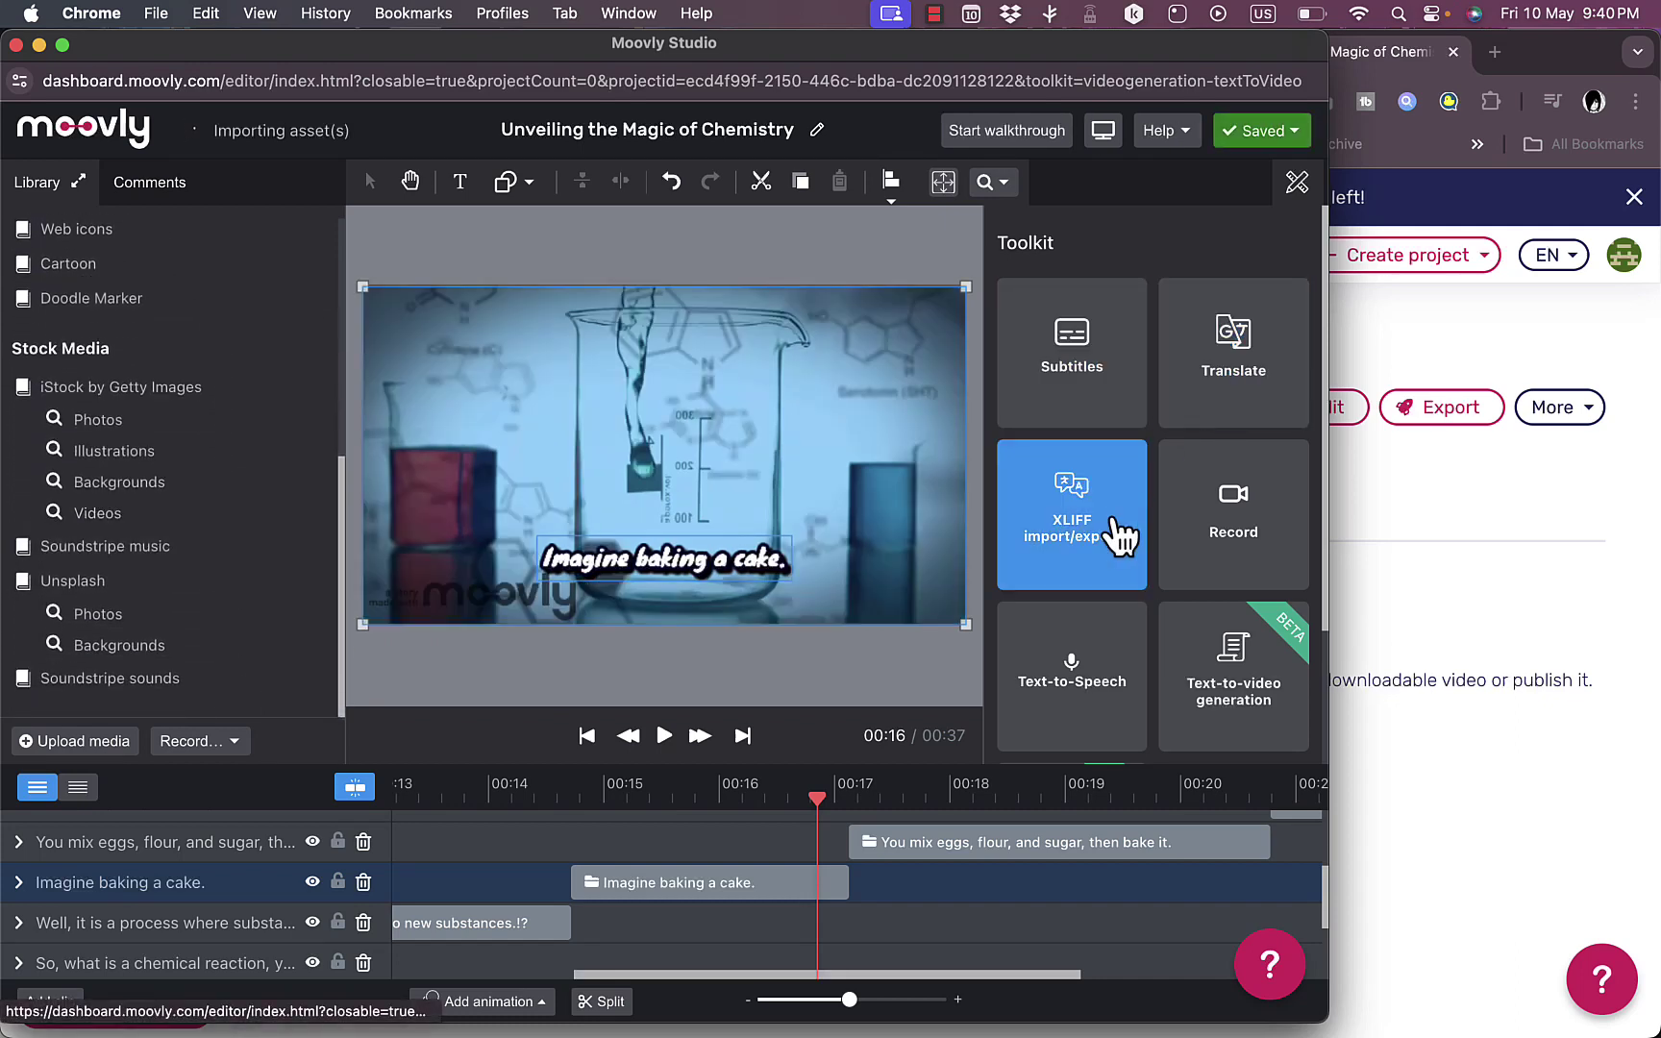
scroll(1115, 539, "down", 3)
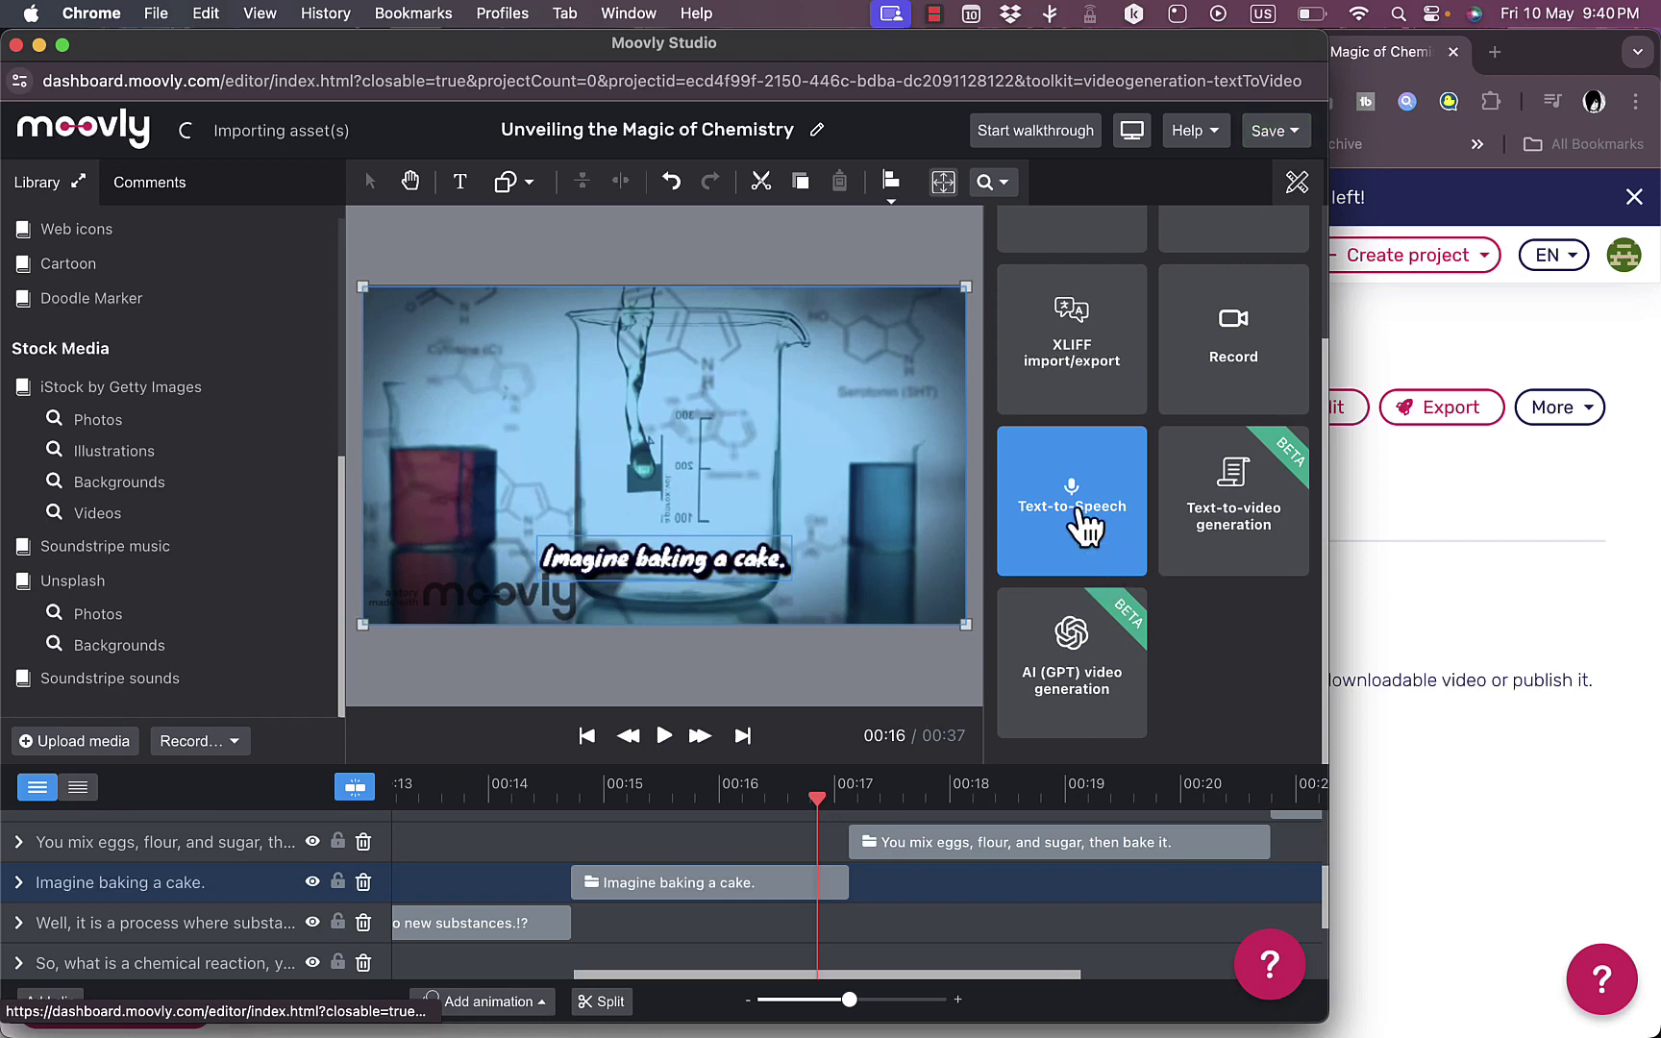
scroll(891, 908, "right", 10)
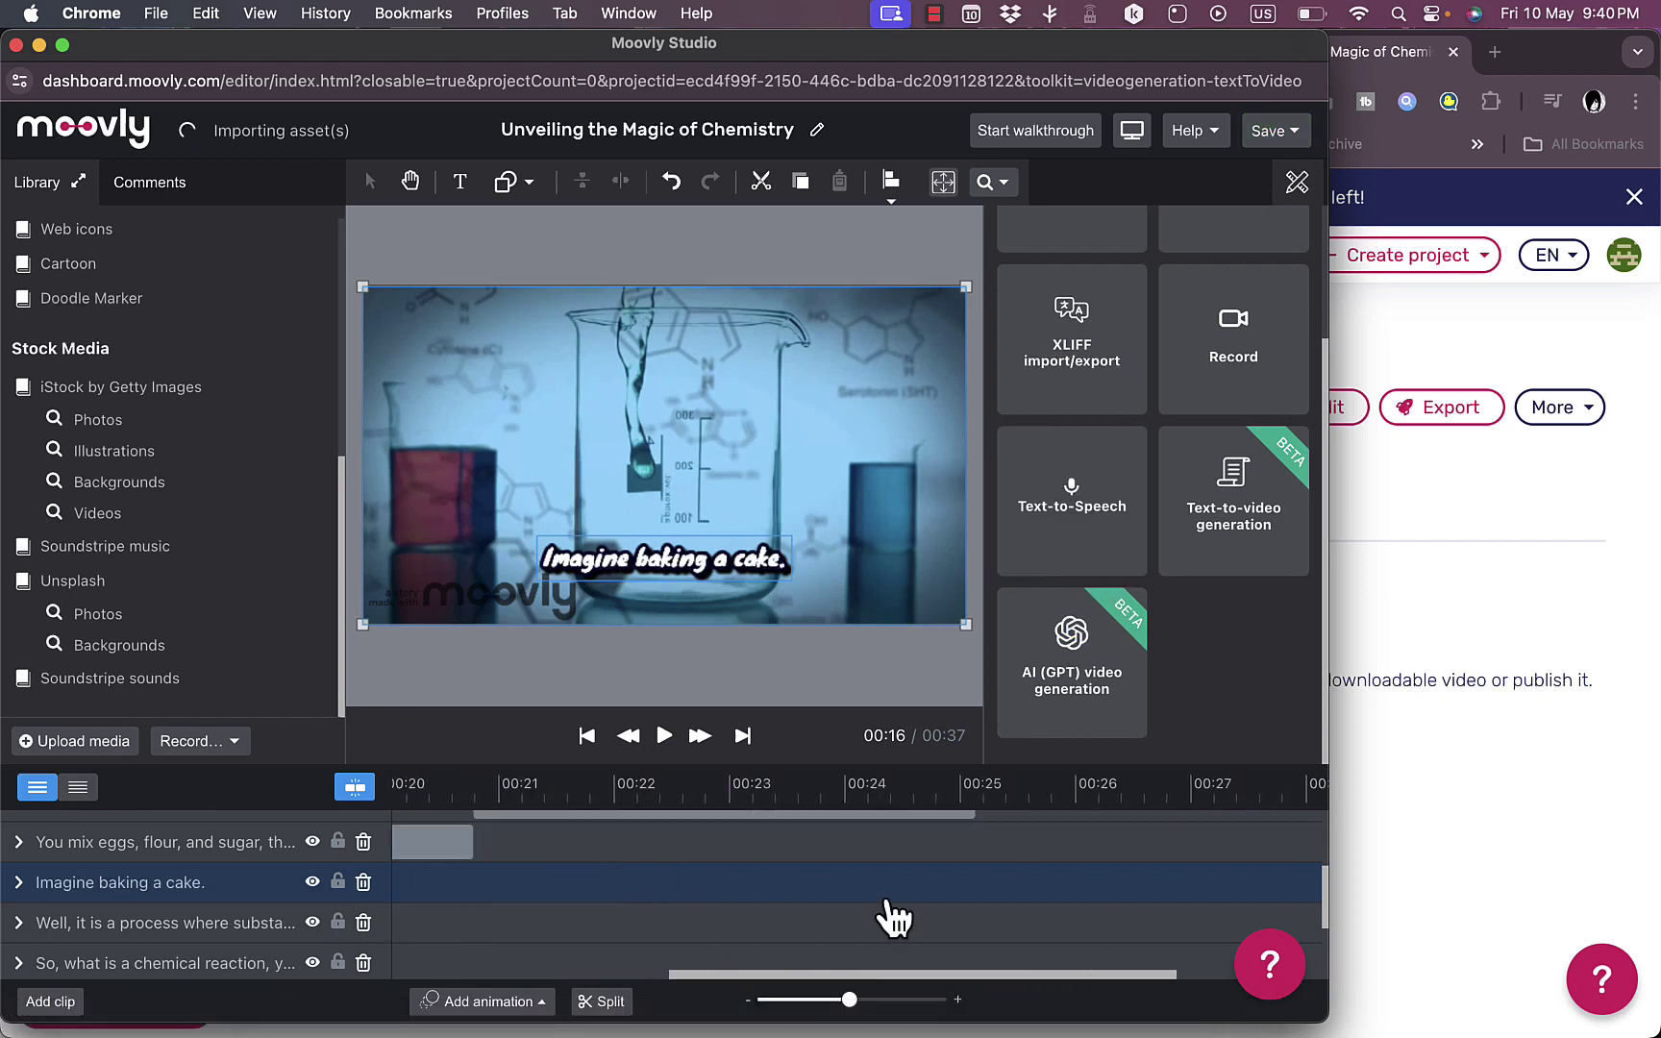
scroll(890, 914, "right", 1)
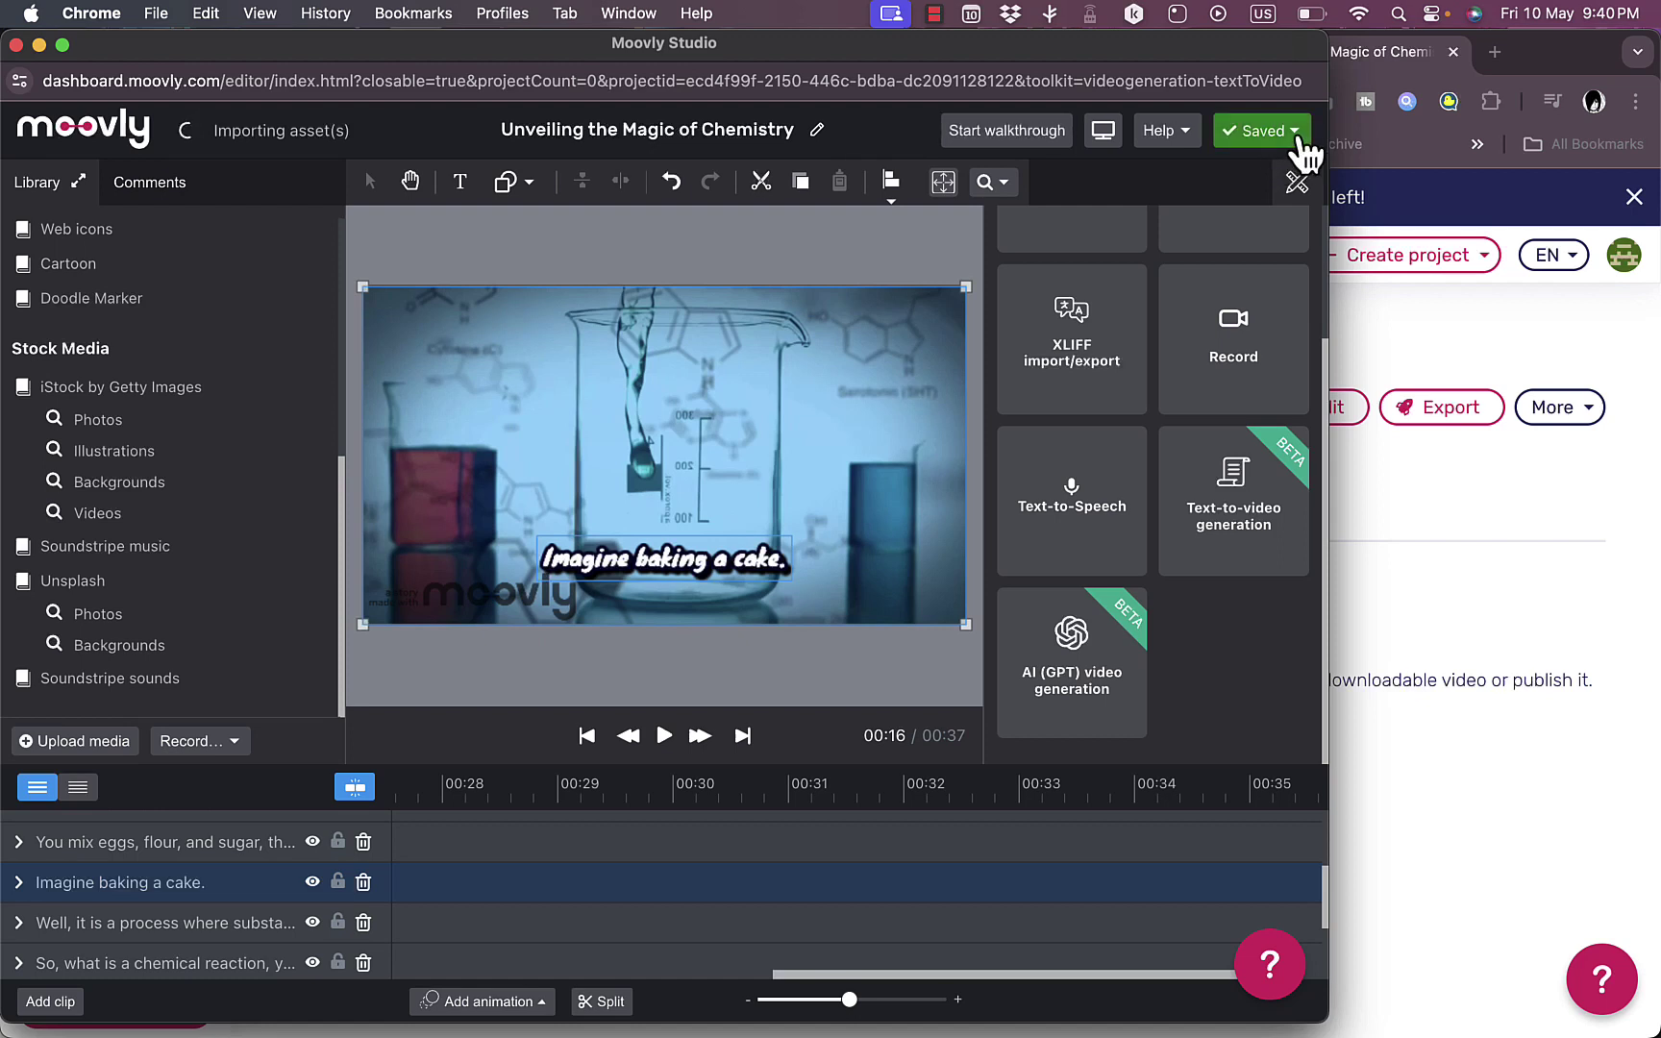
- Save the 'Unveiling the Magic of Chemistry' project with Save now, then save it again
left_click(1301, 142)
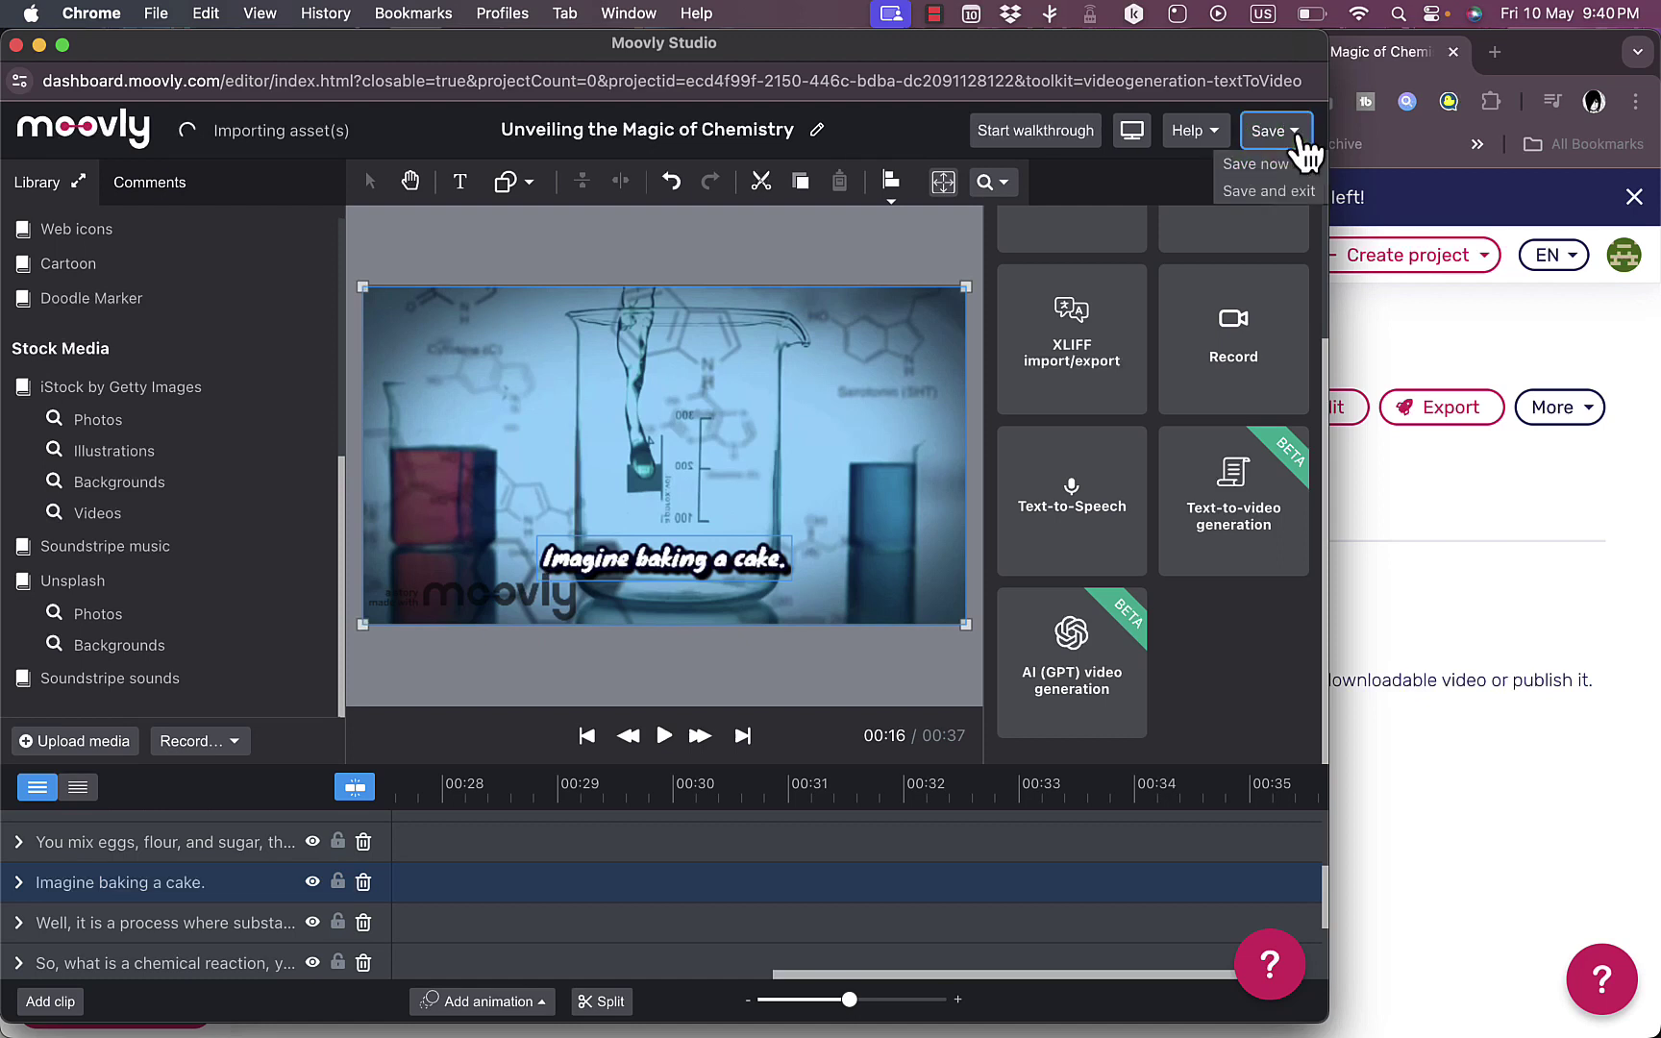
left_click(1268, 192)
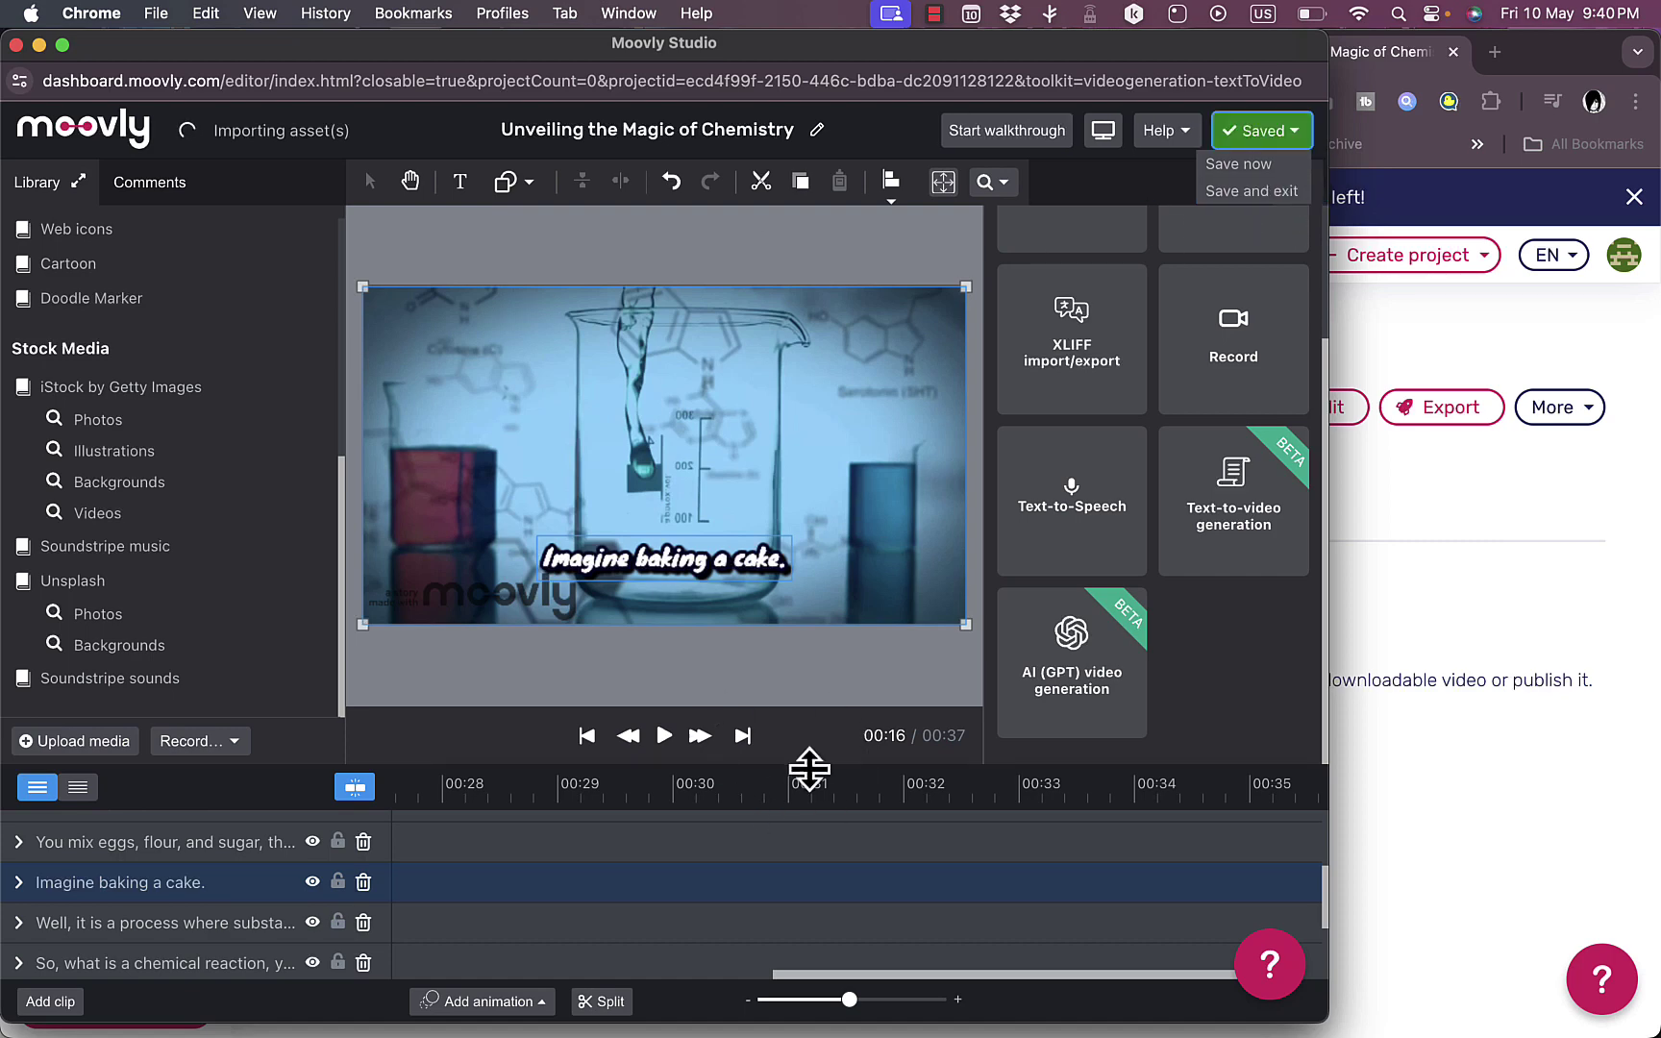
left_click(1247, 164)
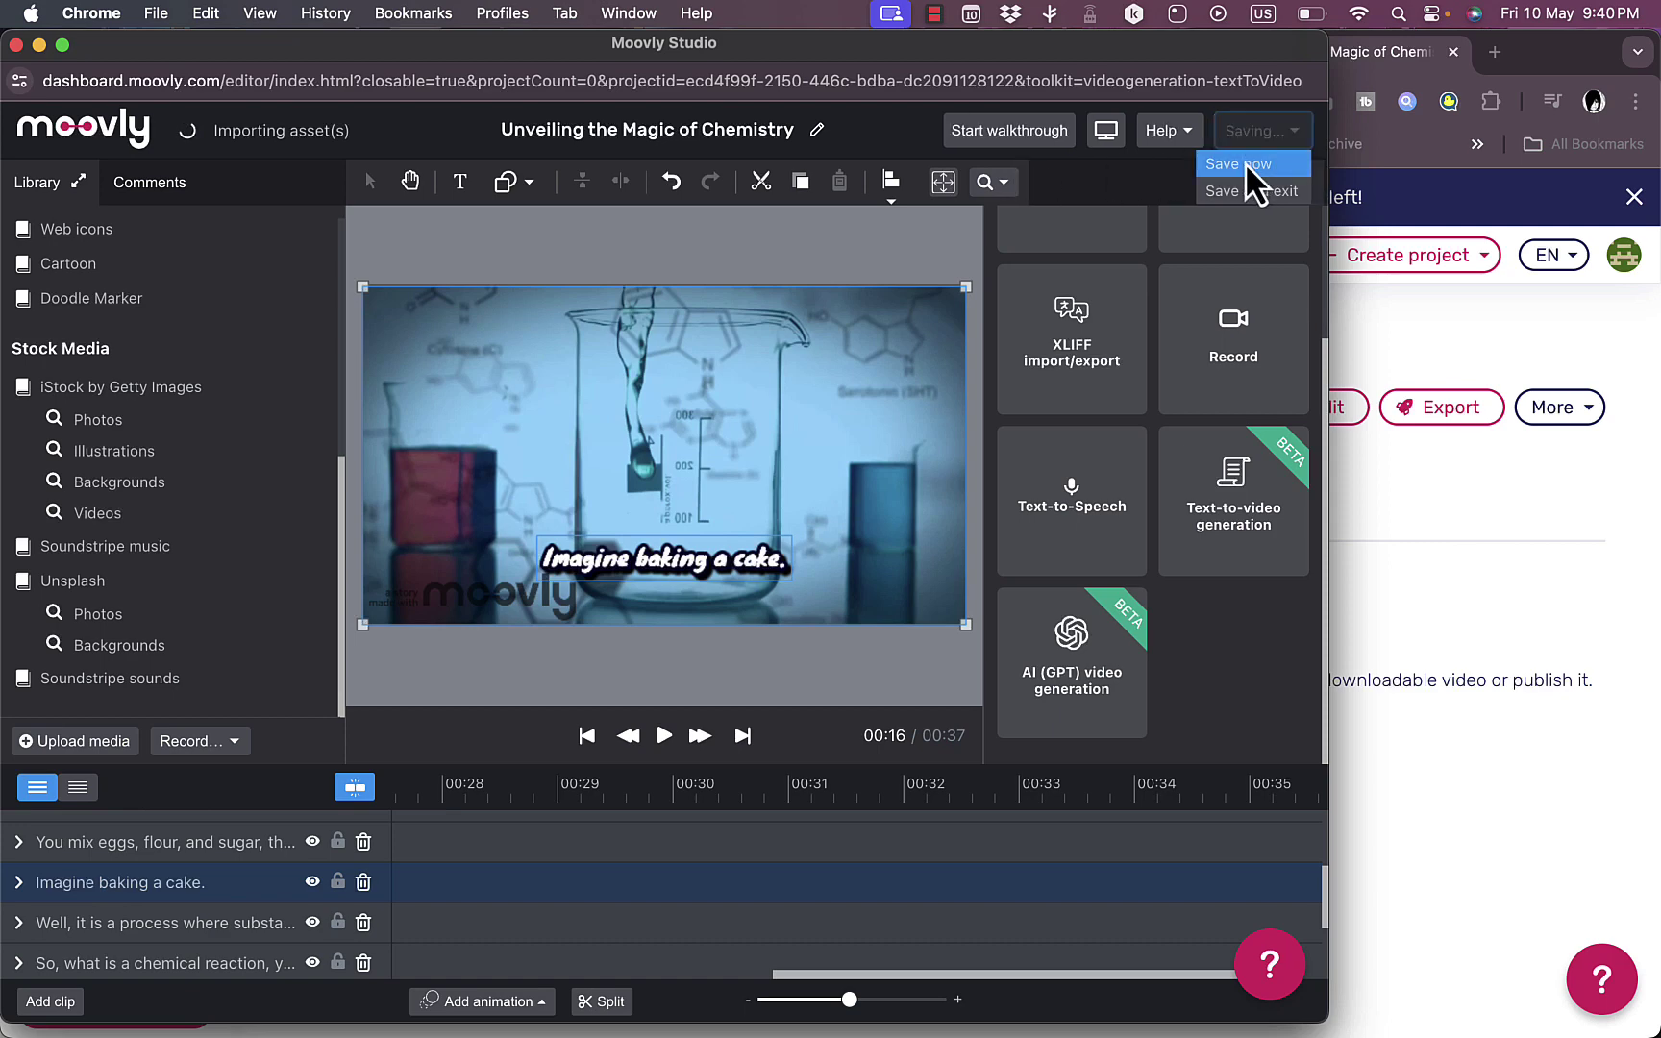
- Leave the studio editor and bring up the project's Download your project export dialog
left_click(18, 44)
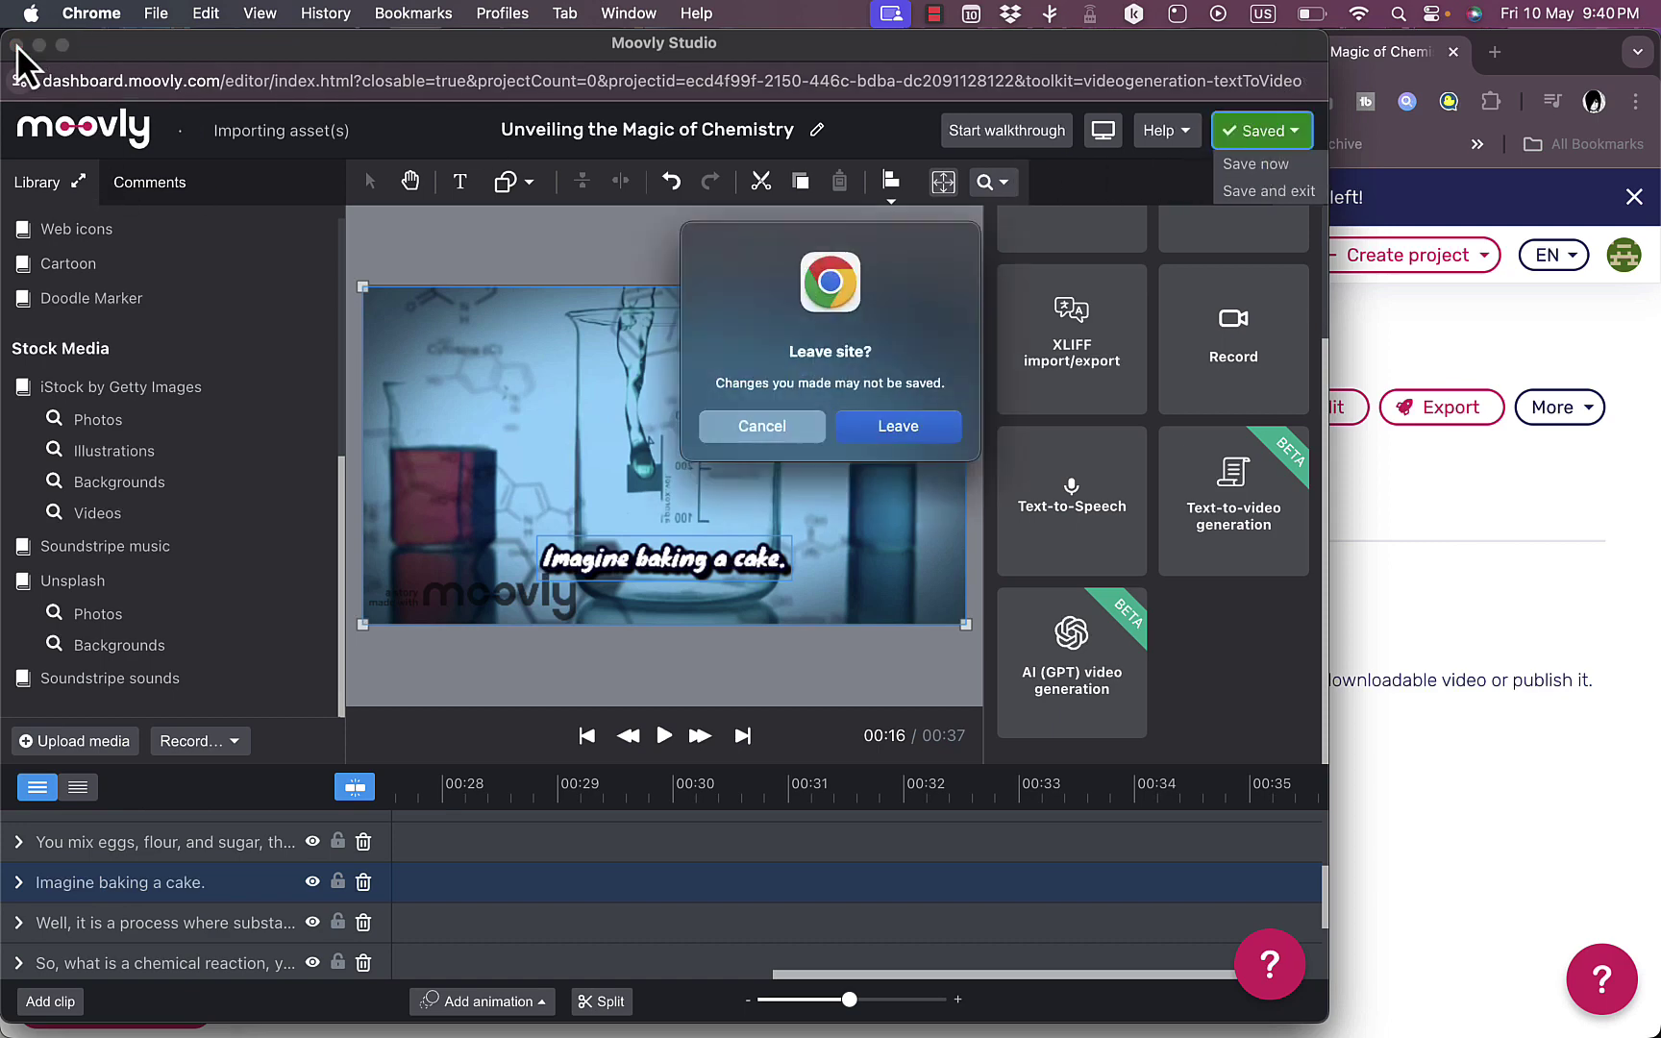
left_click(898, 429)
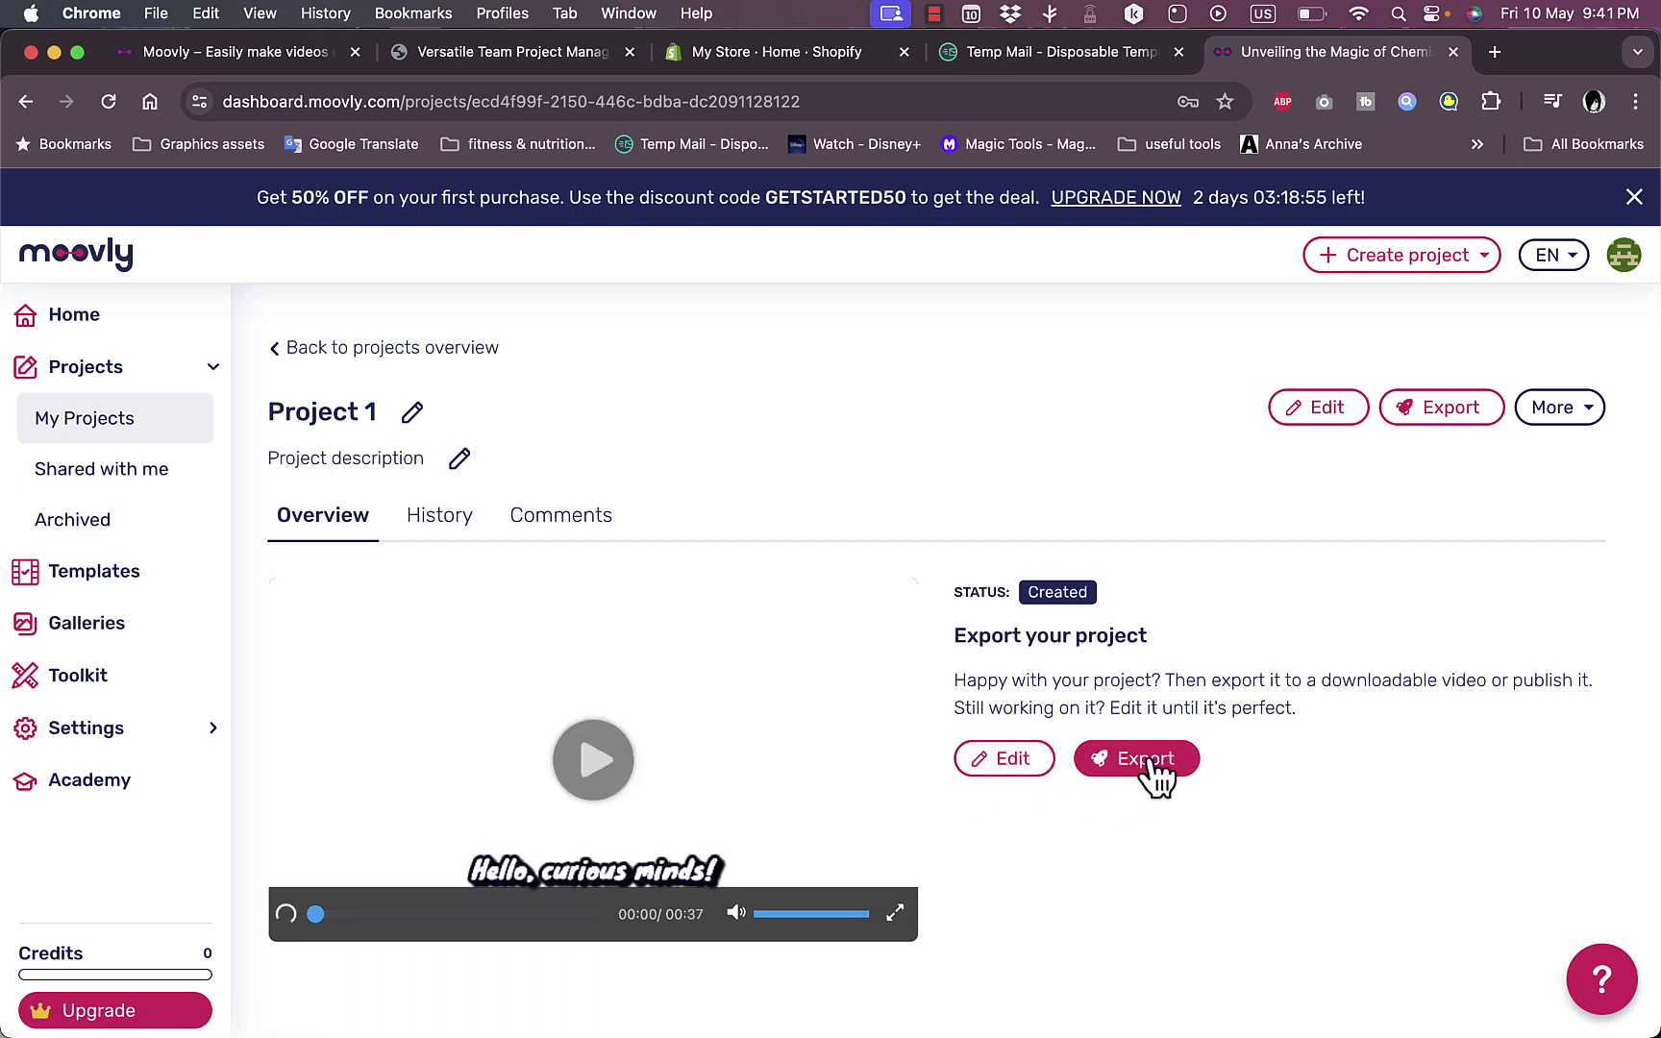
left_click(1146, 761)
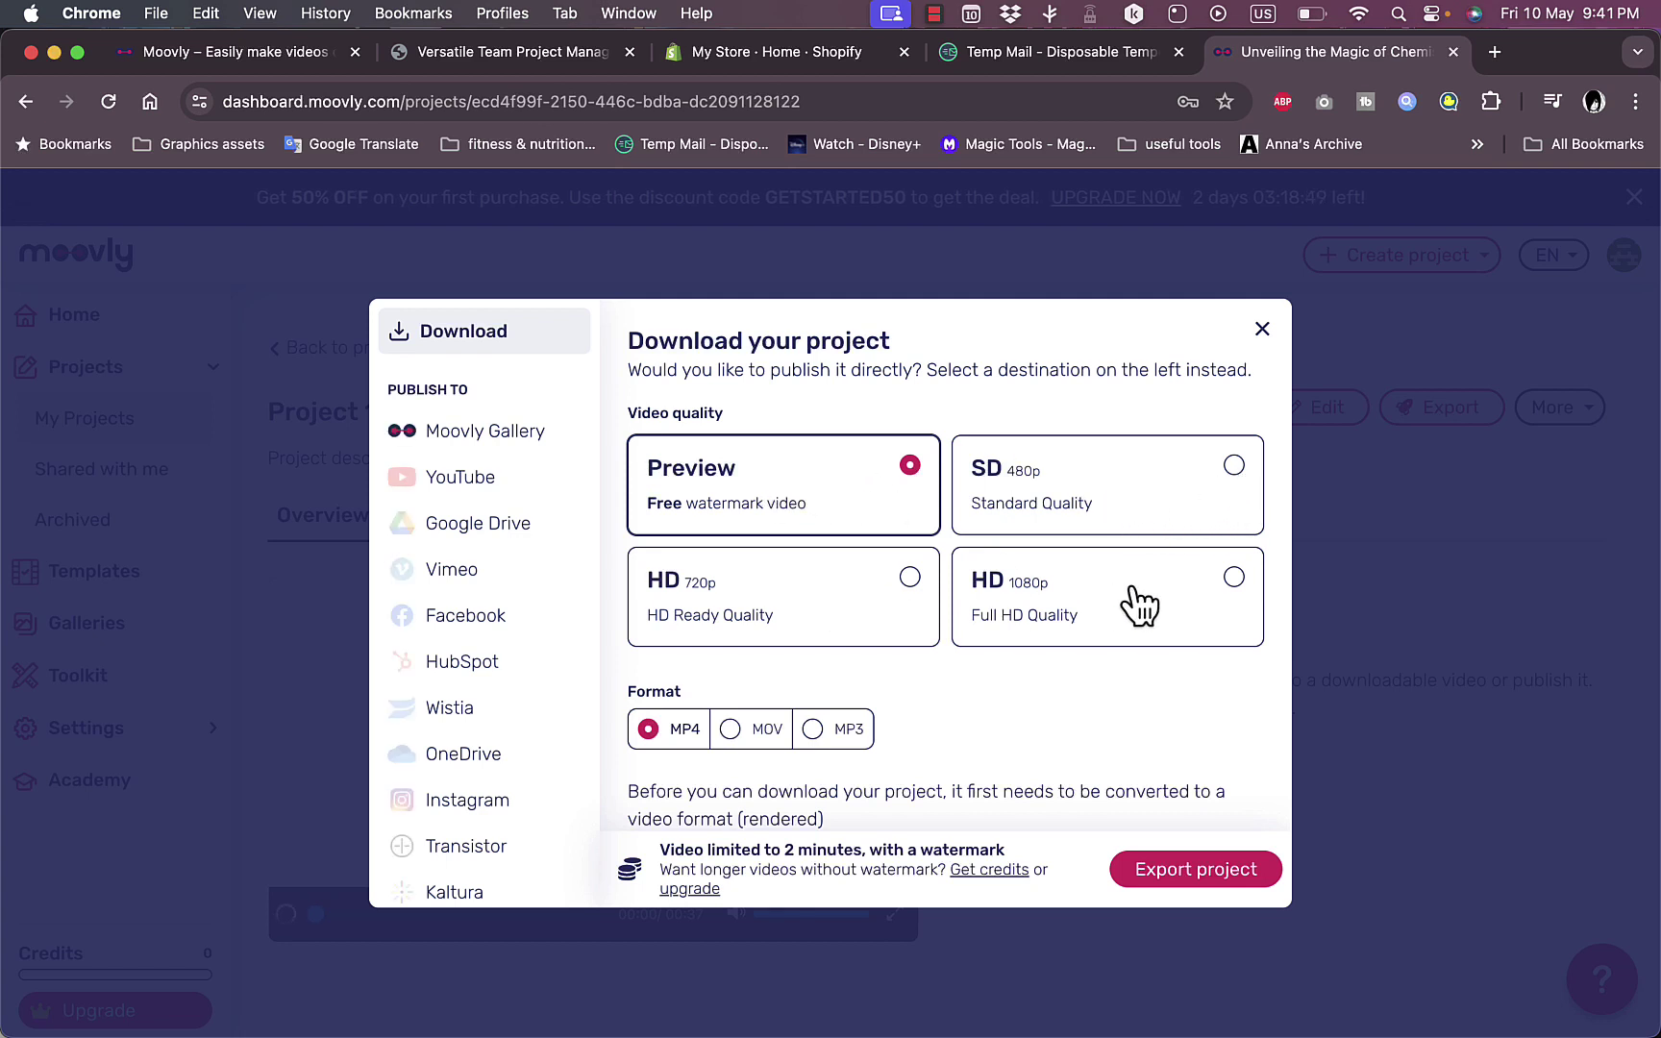
scroll(971, 648, "down", 1)
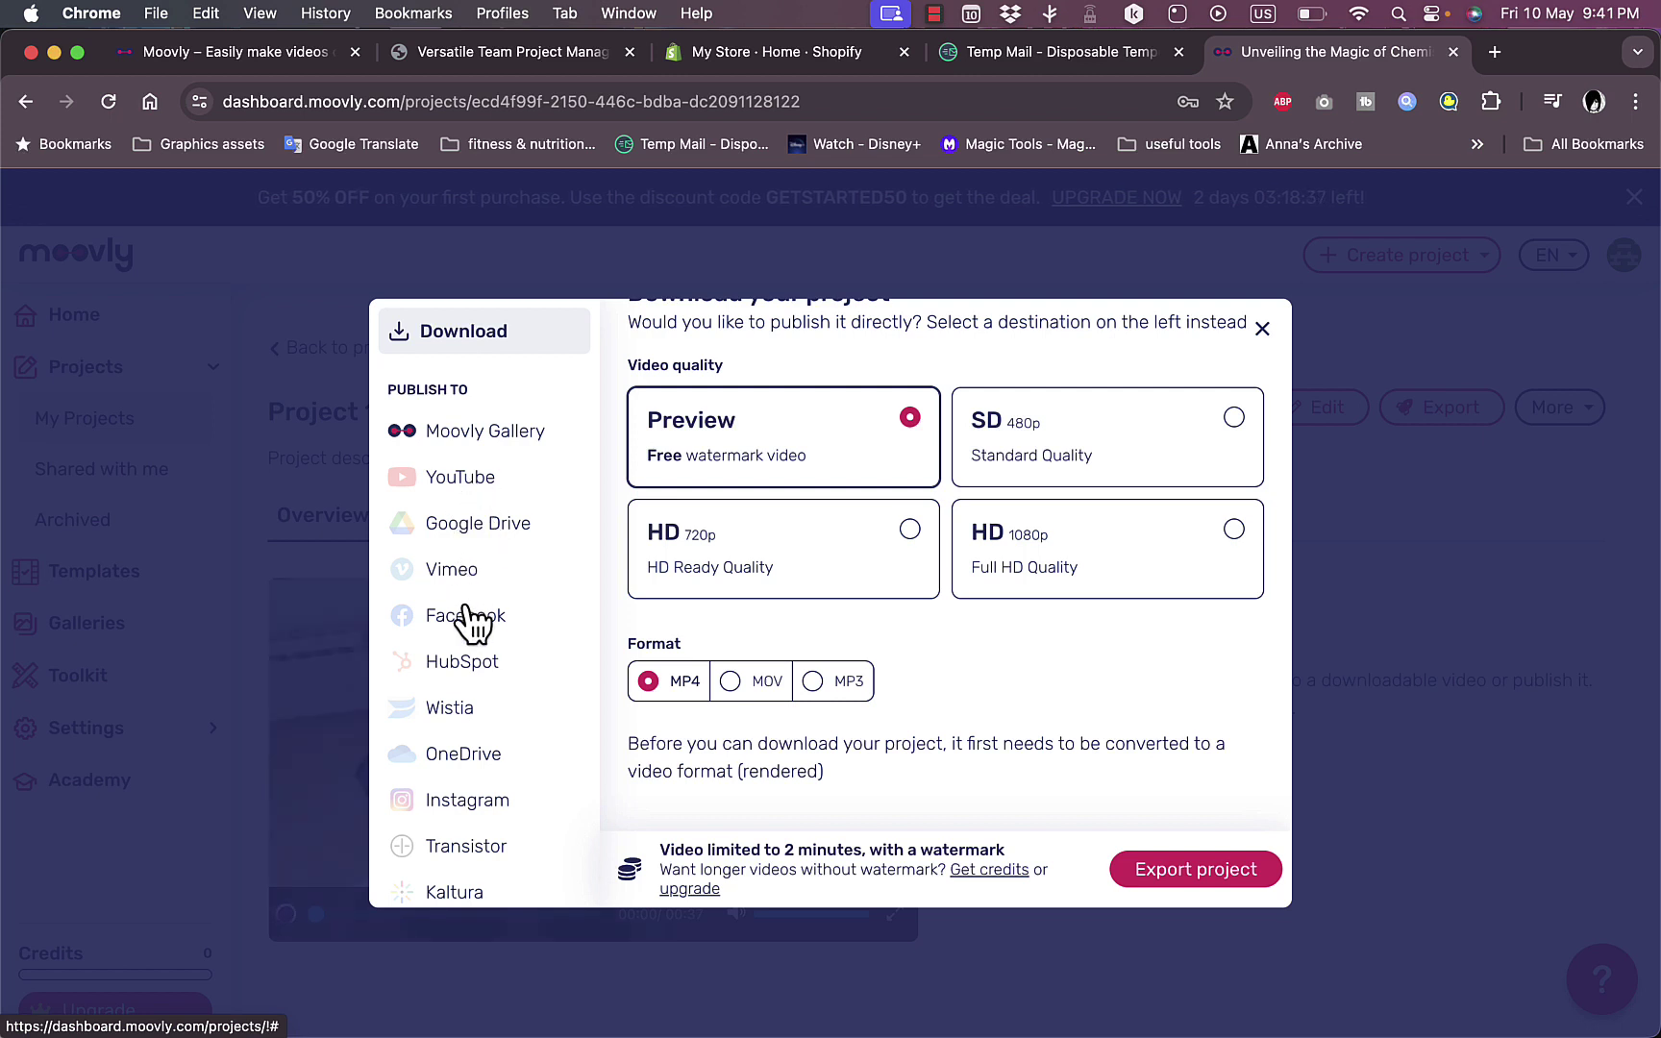
scroll(494, 623, "down", 5)
scroll(493, 622, "up", 5)
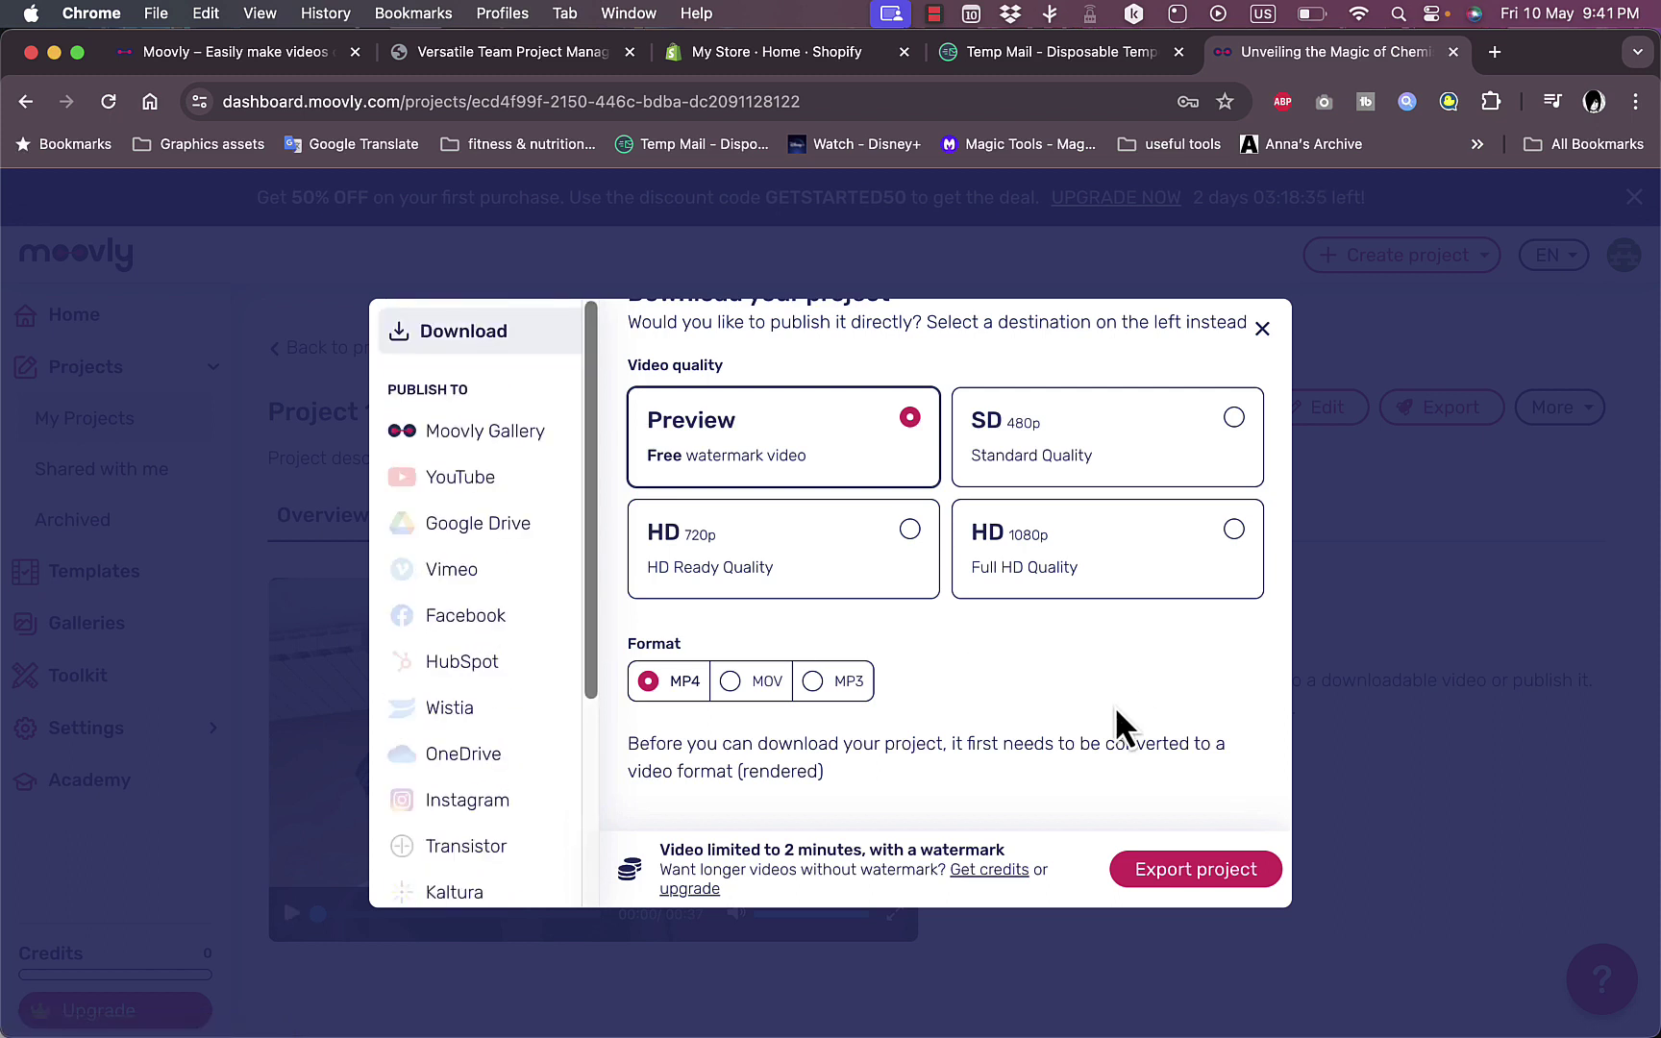